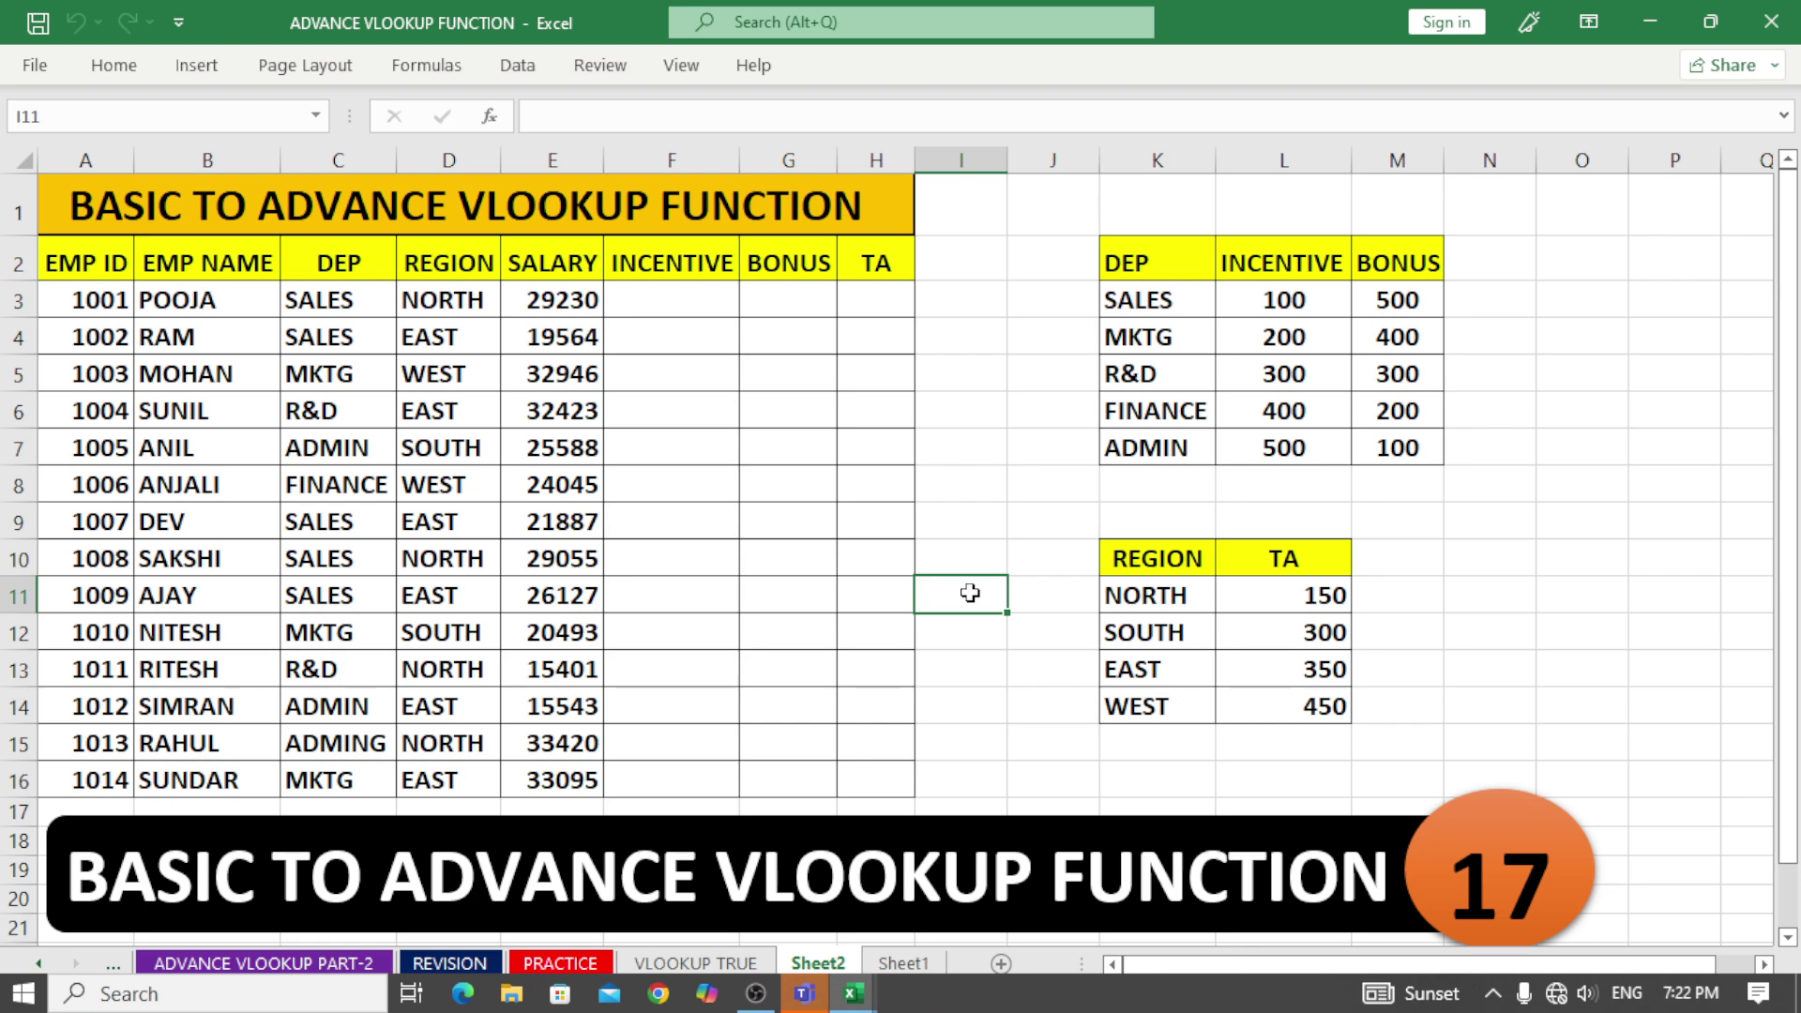
left_click(955, 556)
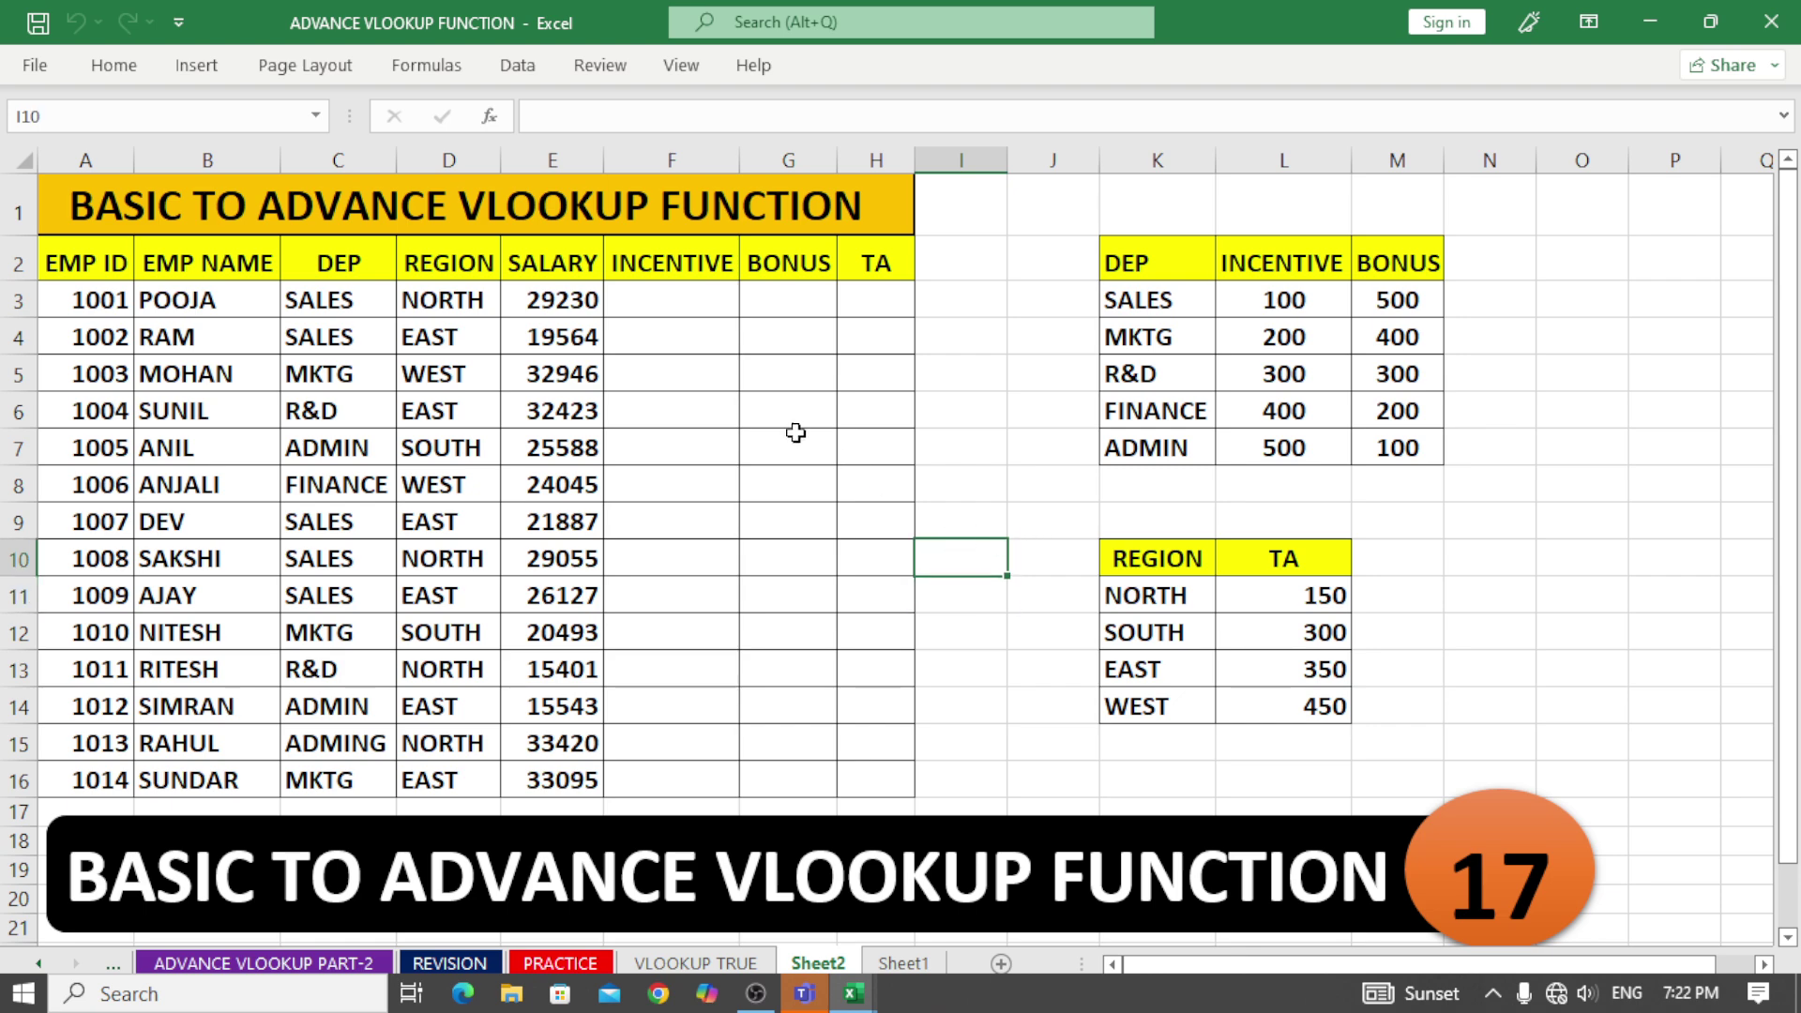
left_click(543, 205)
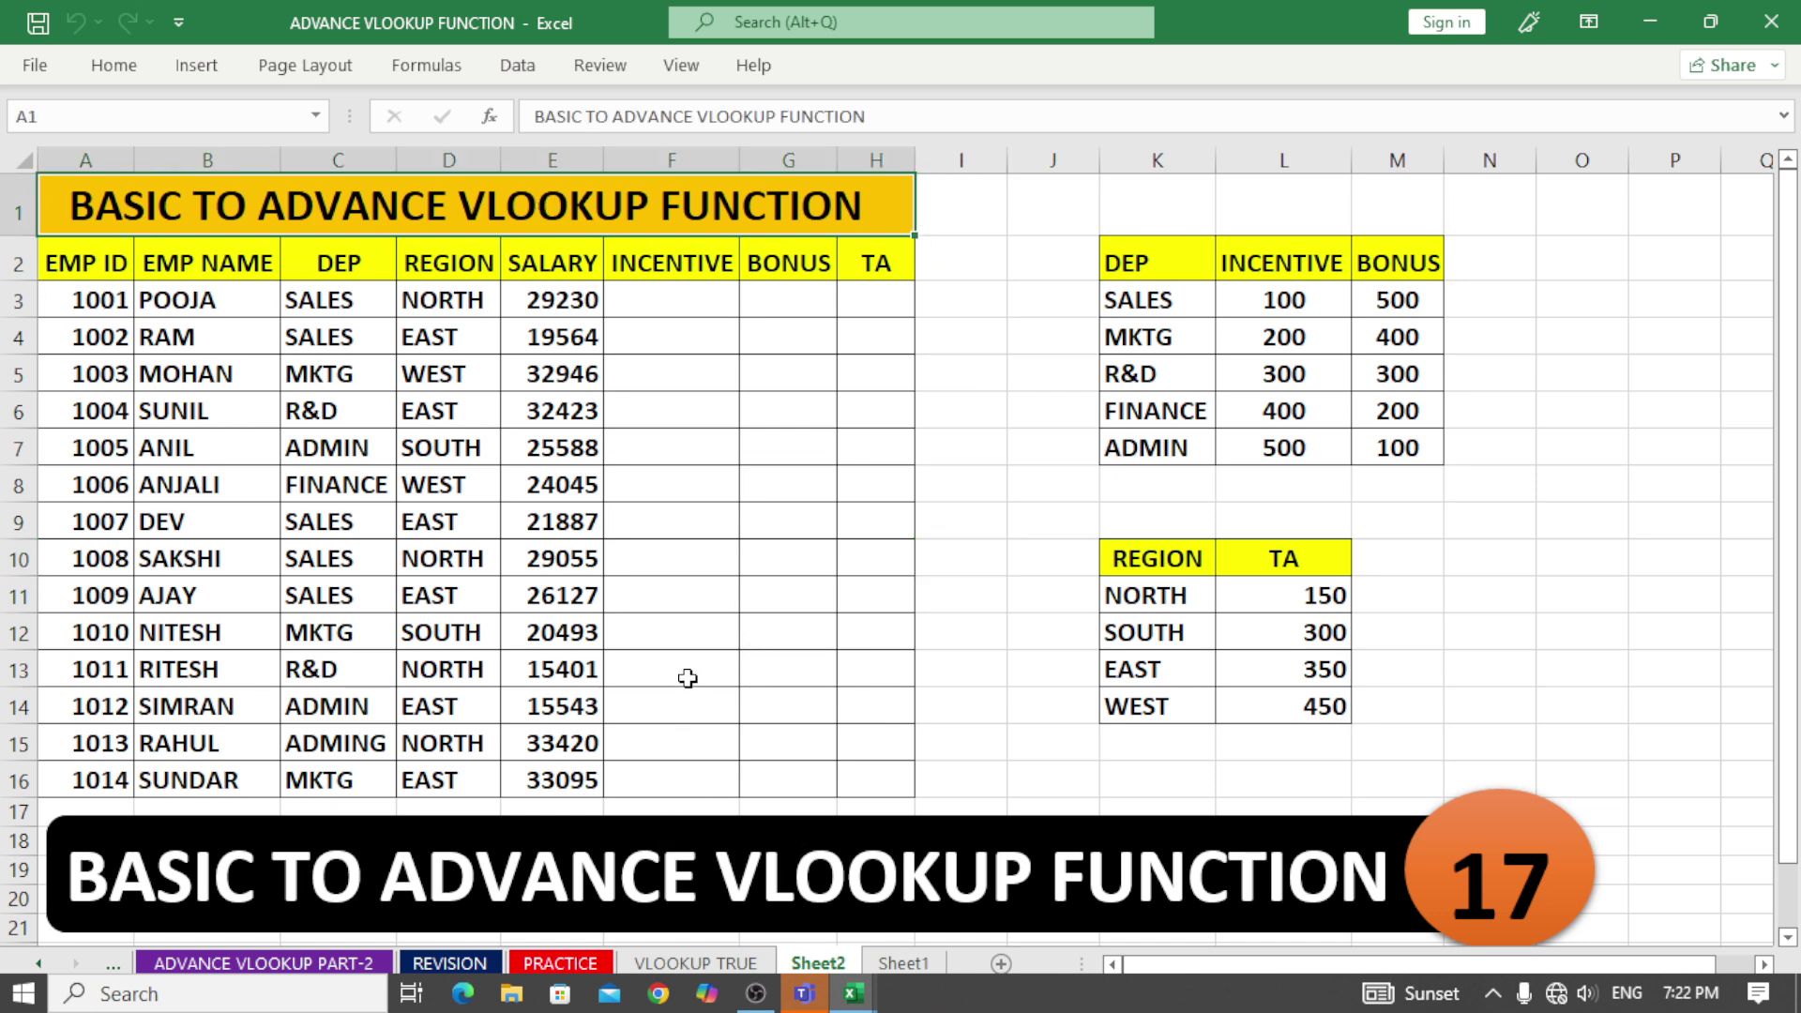
left_click(705, 294)
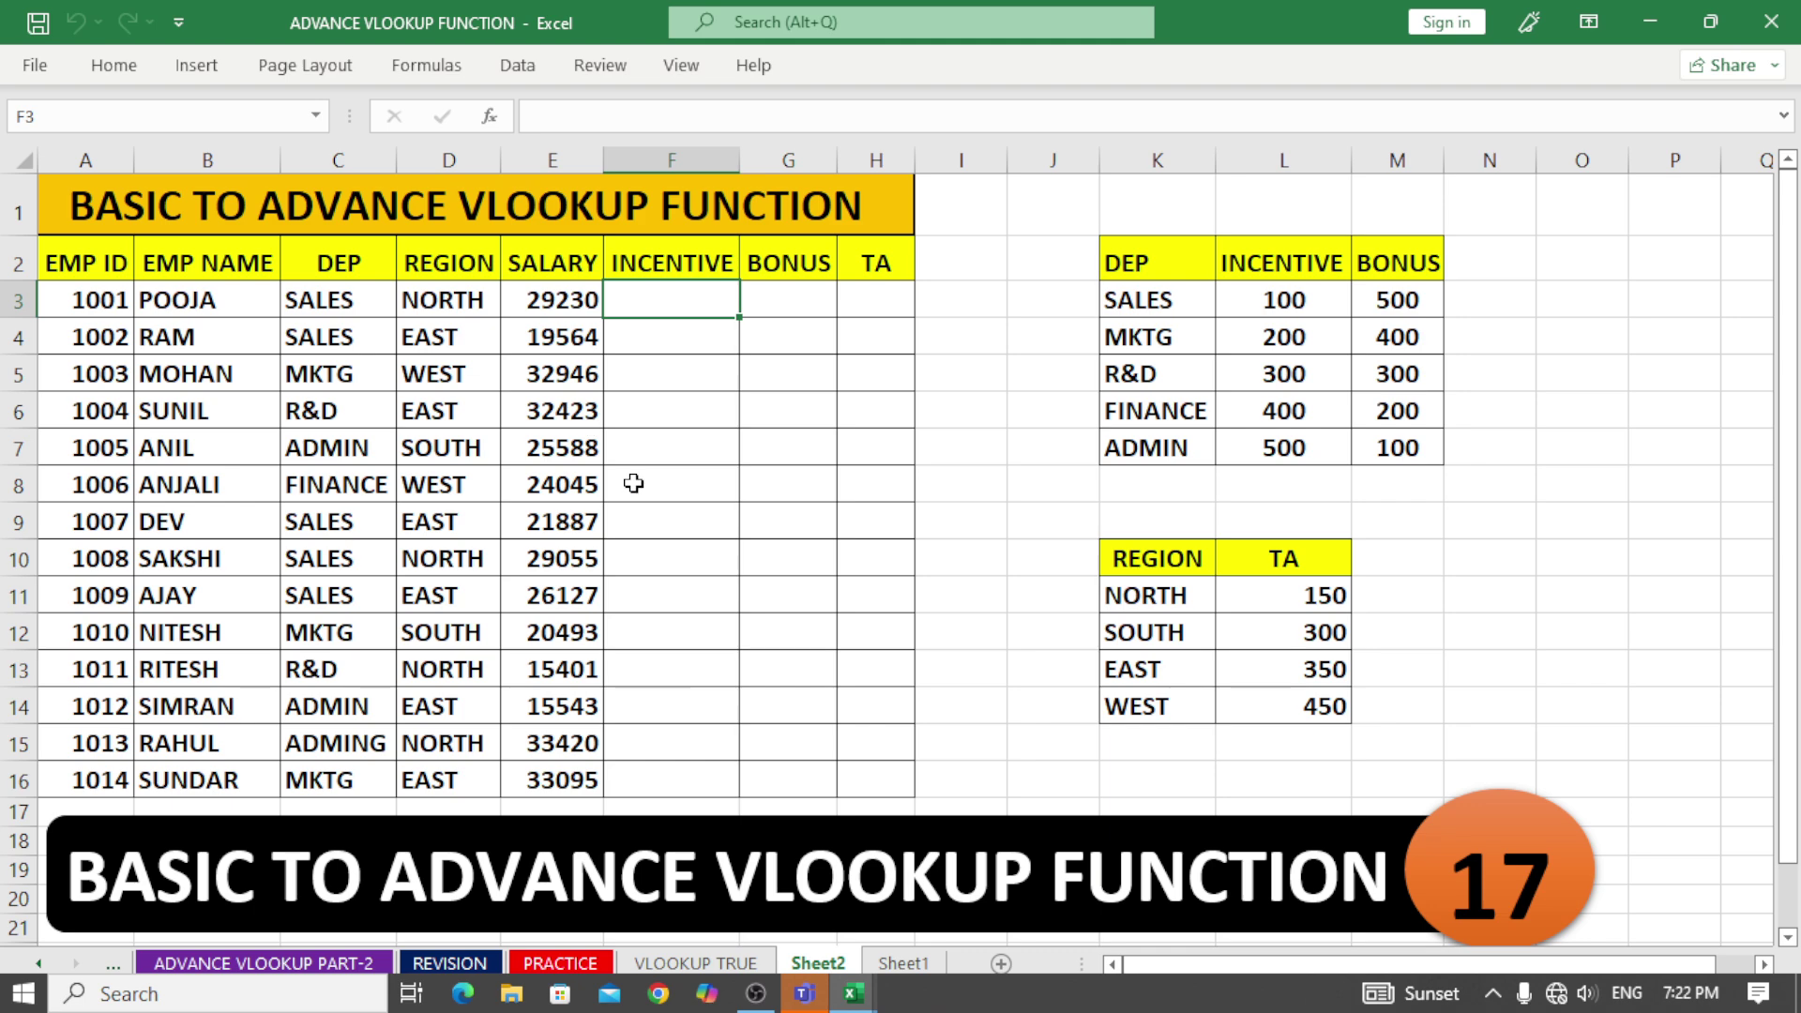
Step: Review the earlier VLOOKUP worksheets, including the grade formula in G2 of VLOOKUP TRUE, and return to Sheet2
left_click(699, 963)
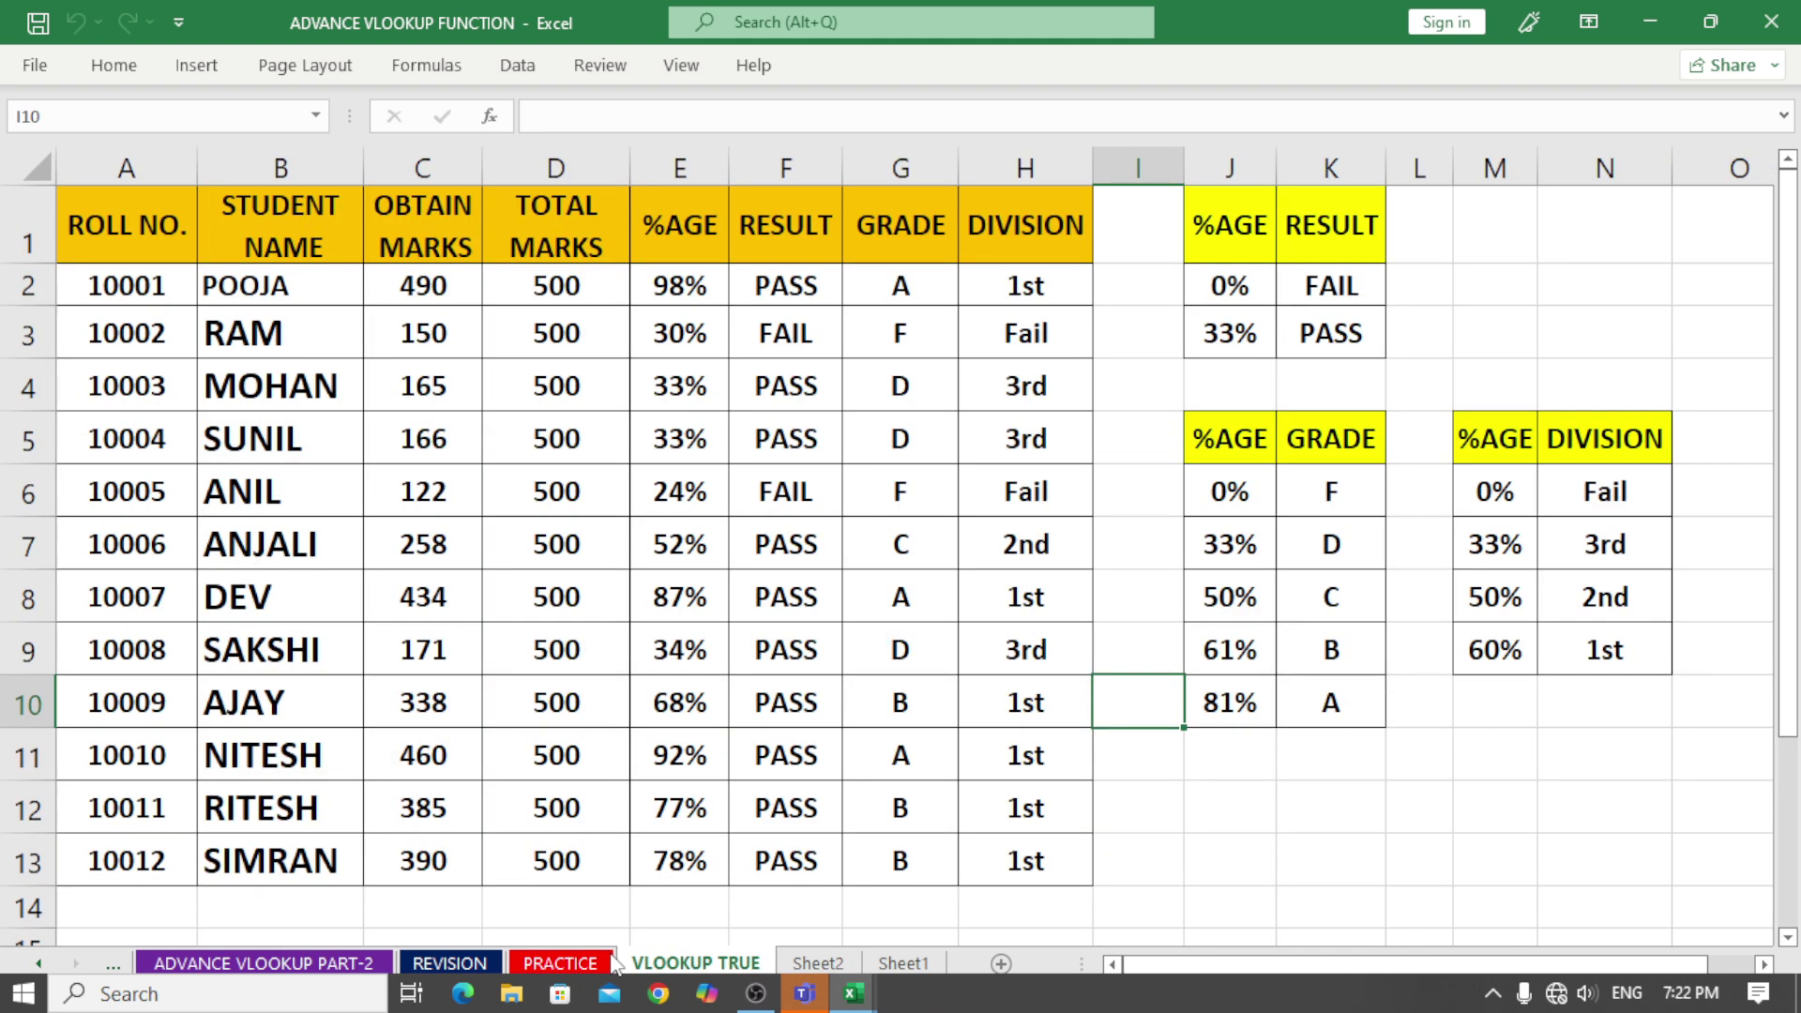
left_click(450, 963)
left_click(366, 966)
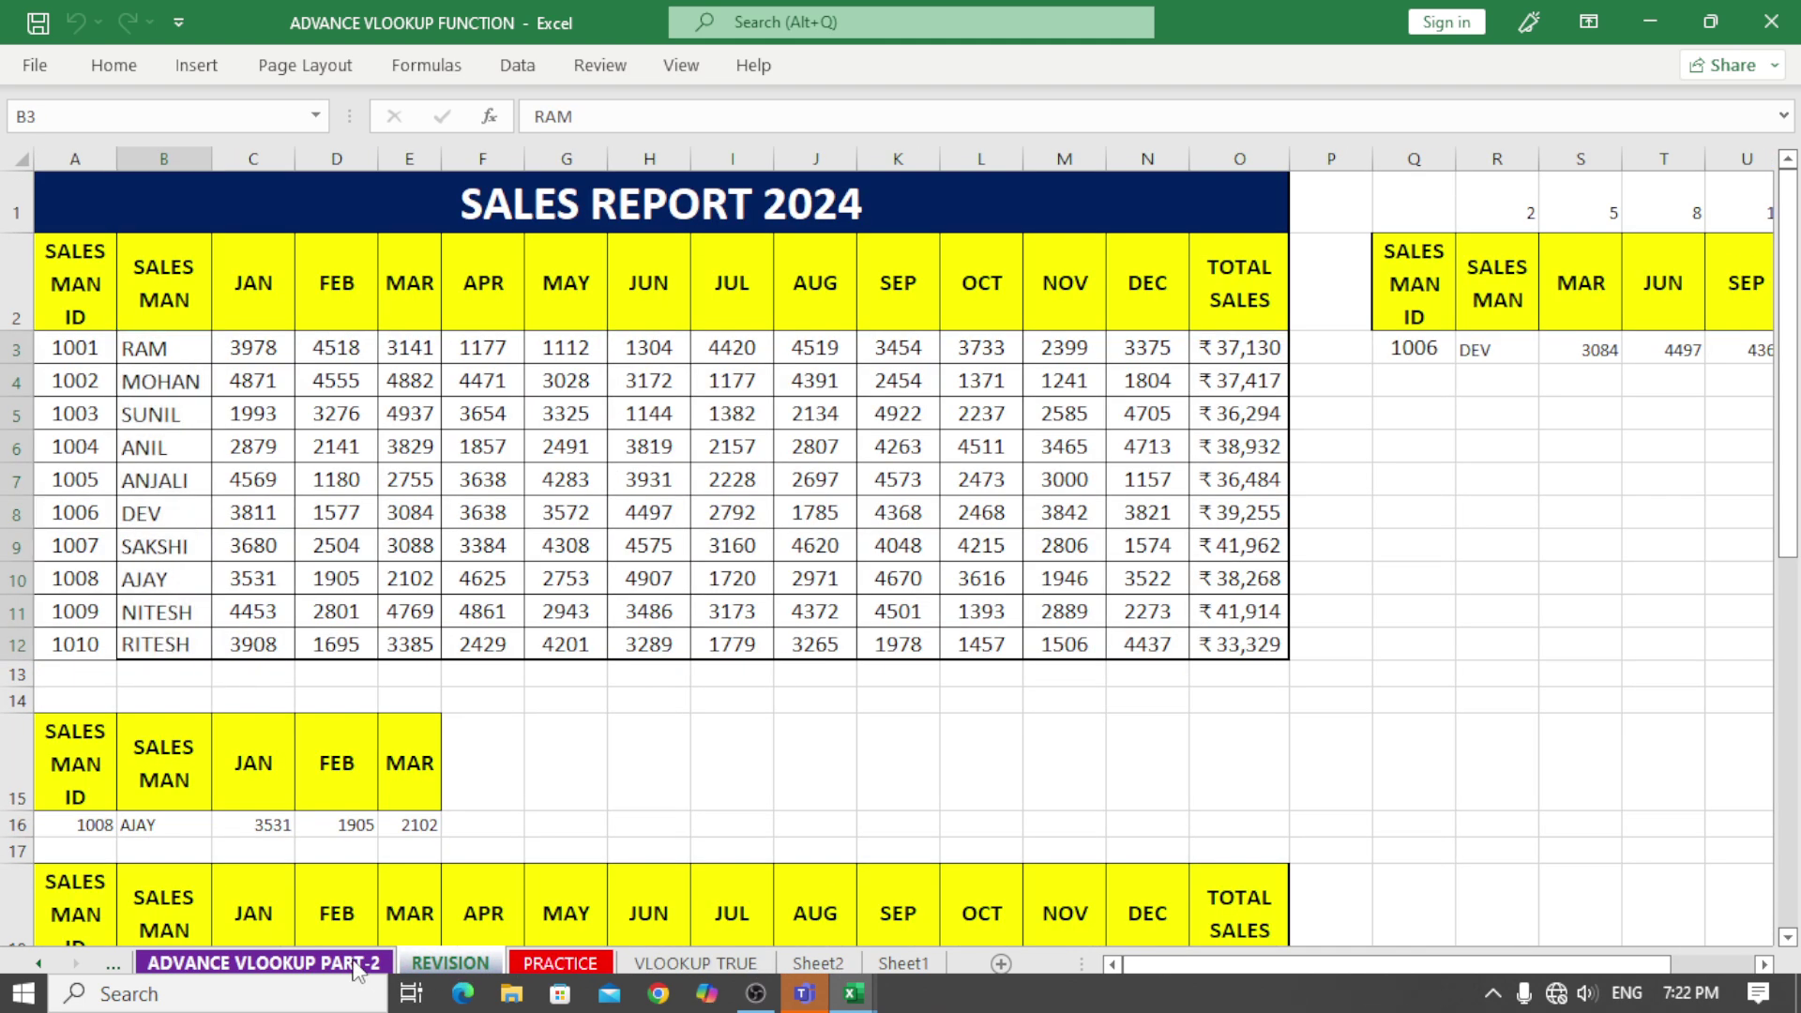
left_click(450, 964)
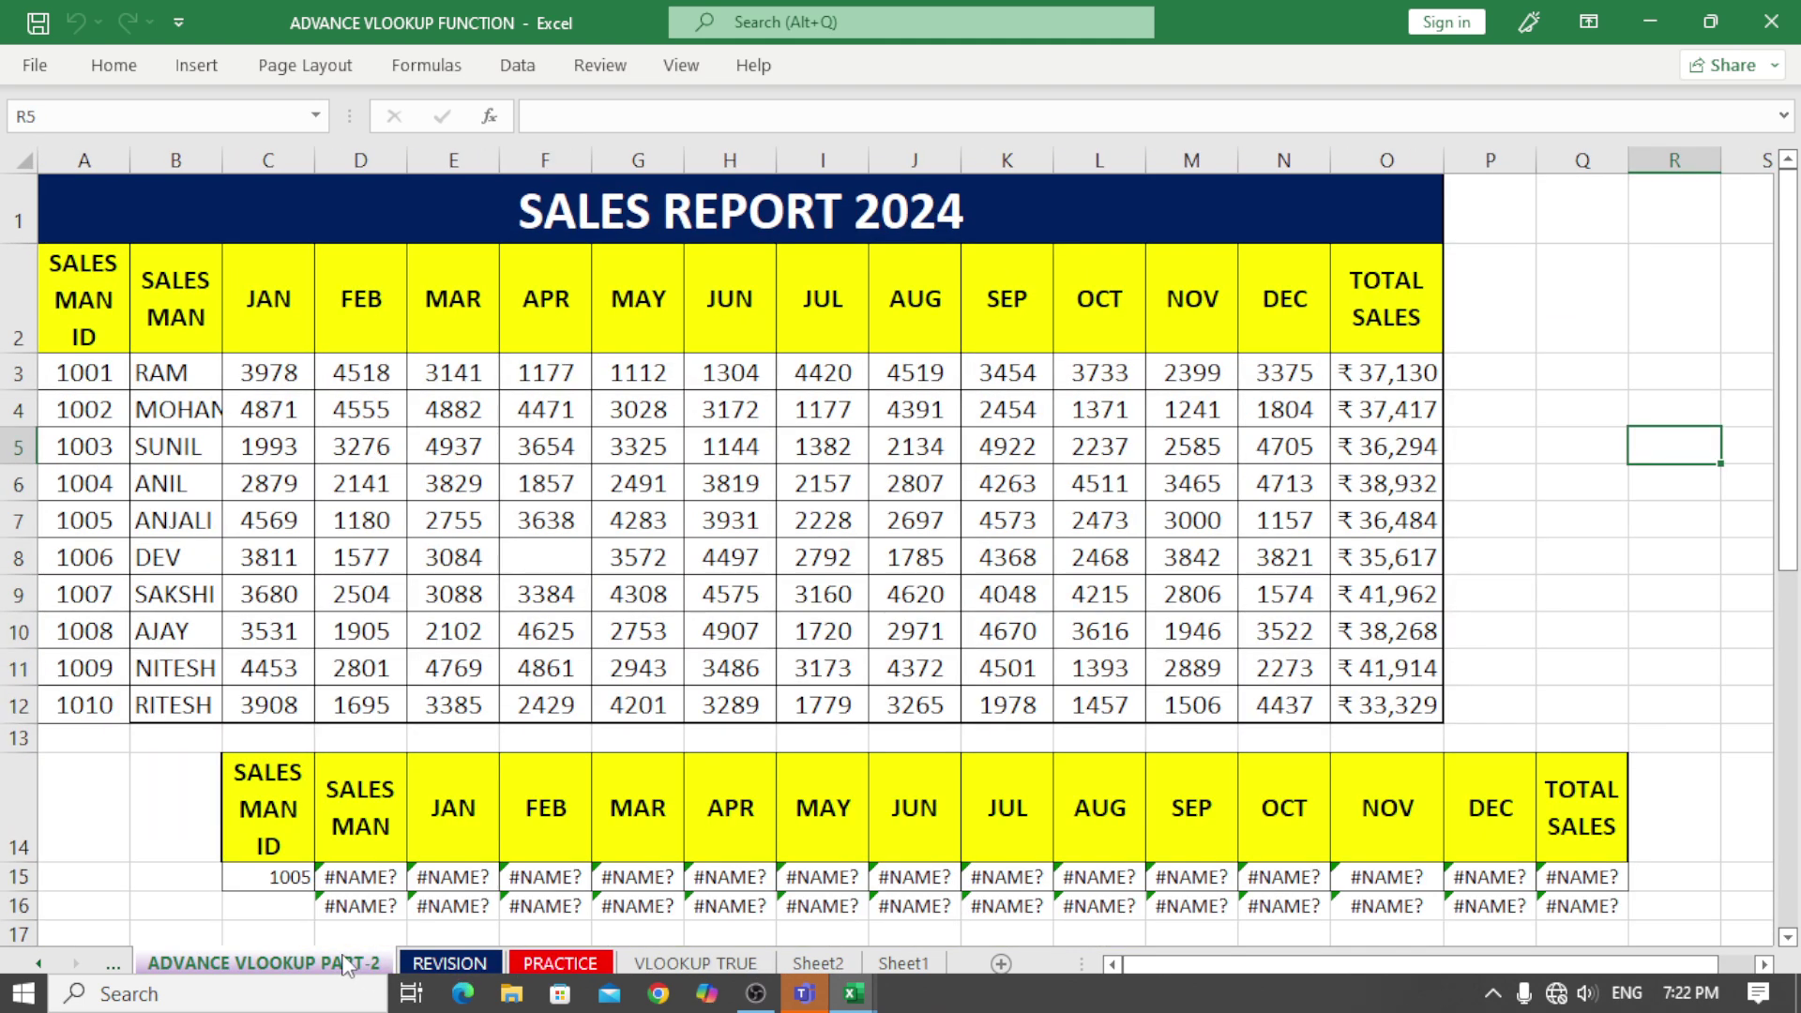
left_click(695, 963)
left_click(816, 963)
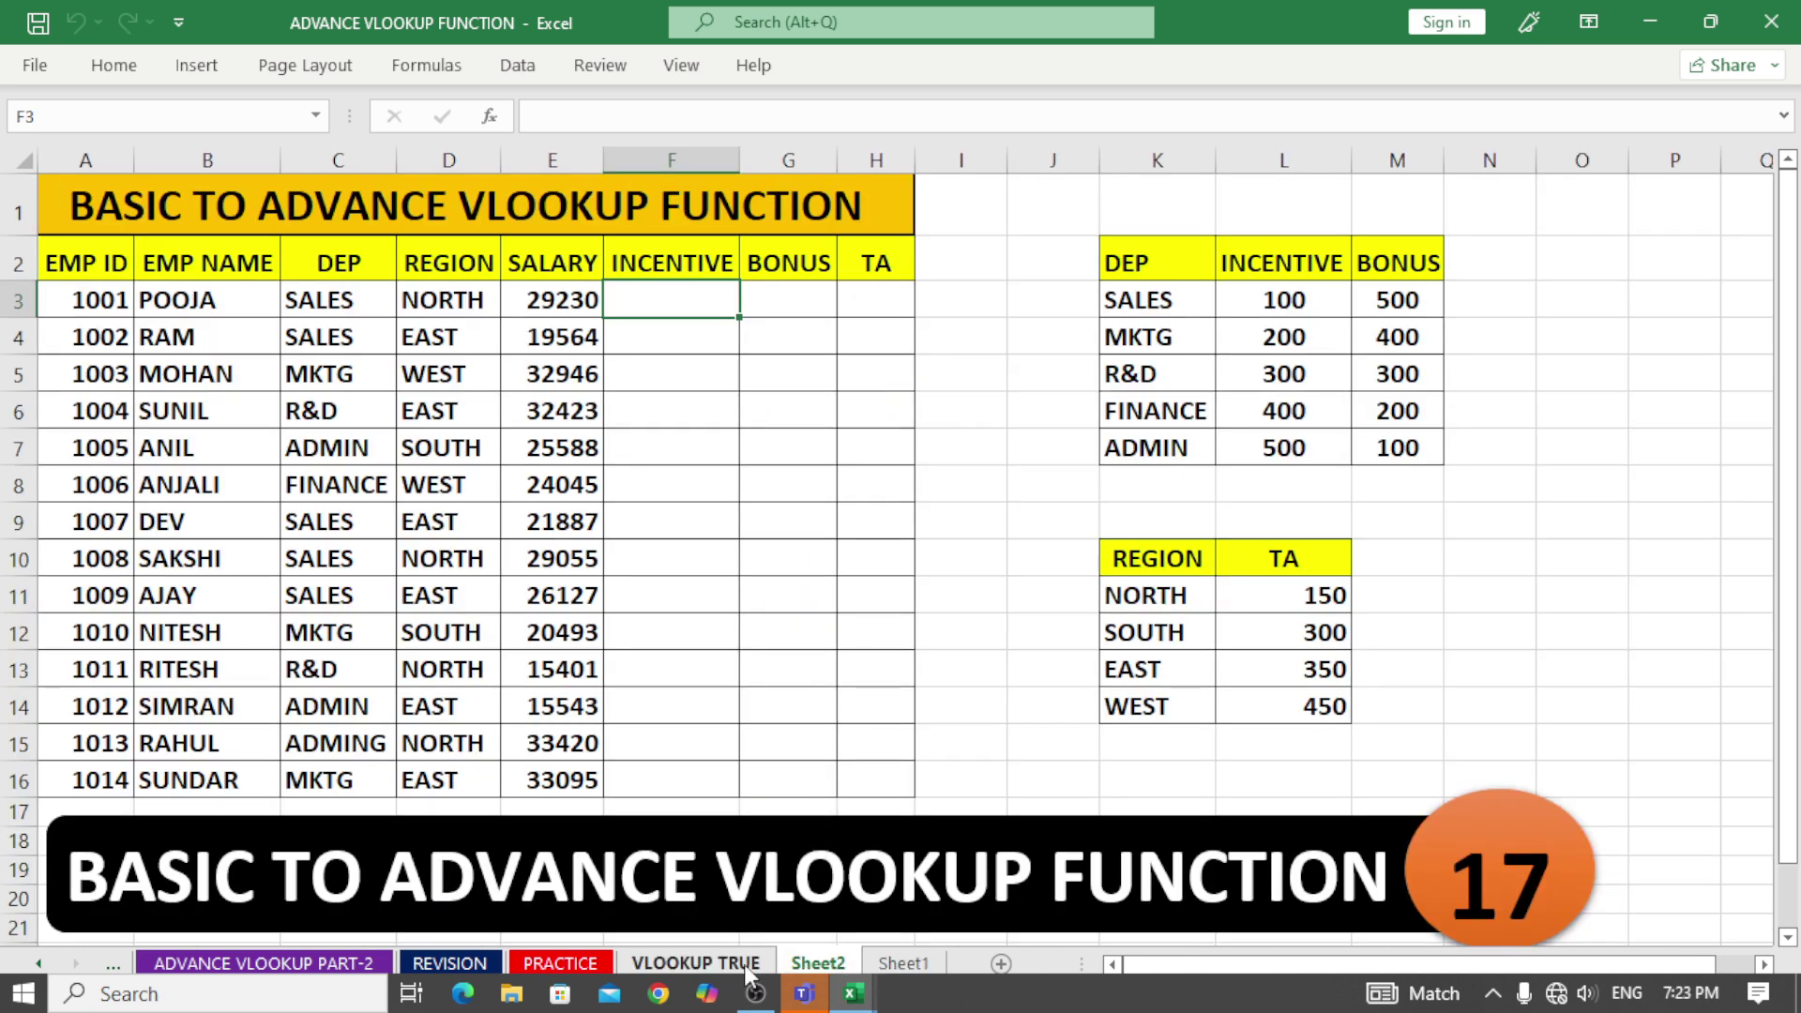
left_click(712, 966)
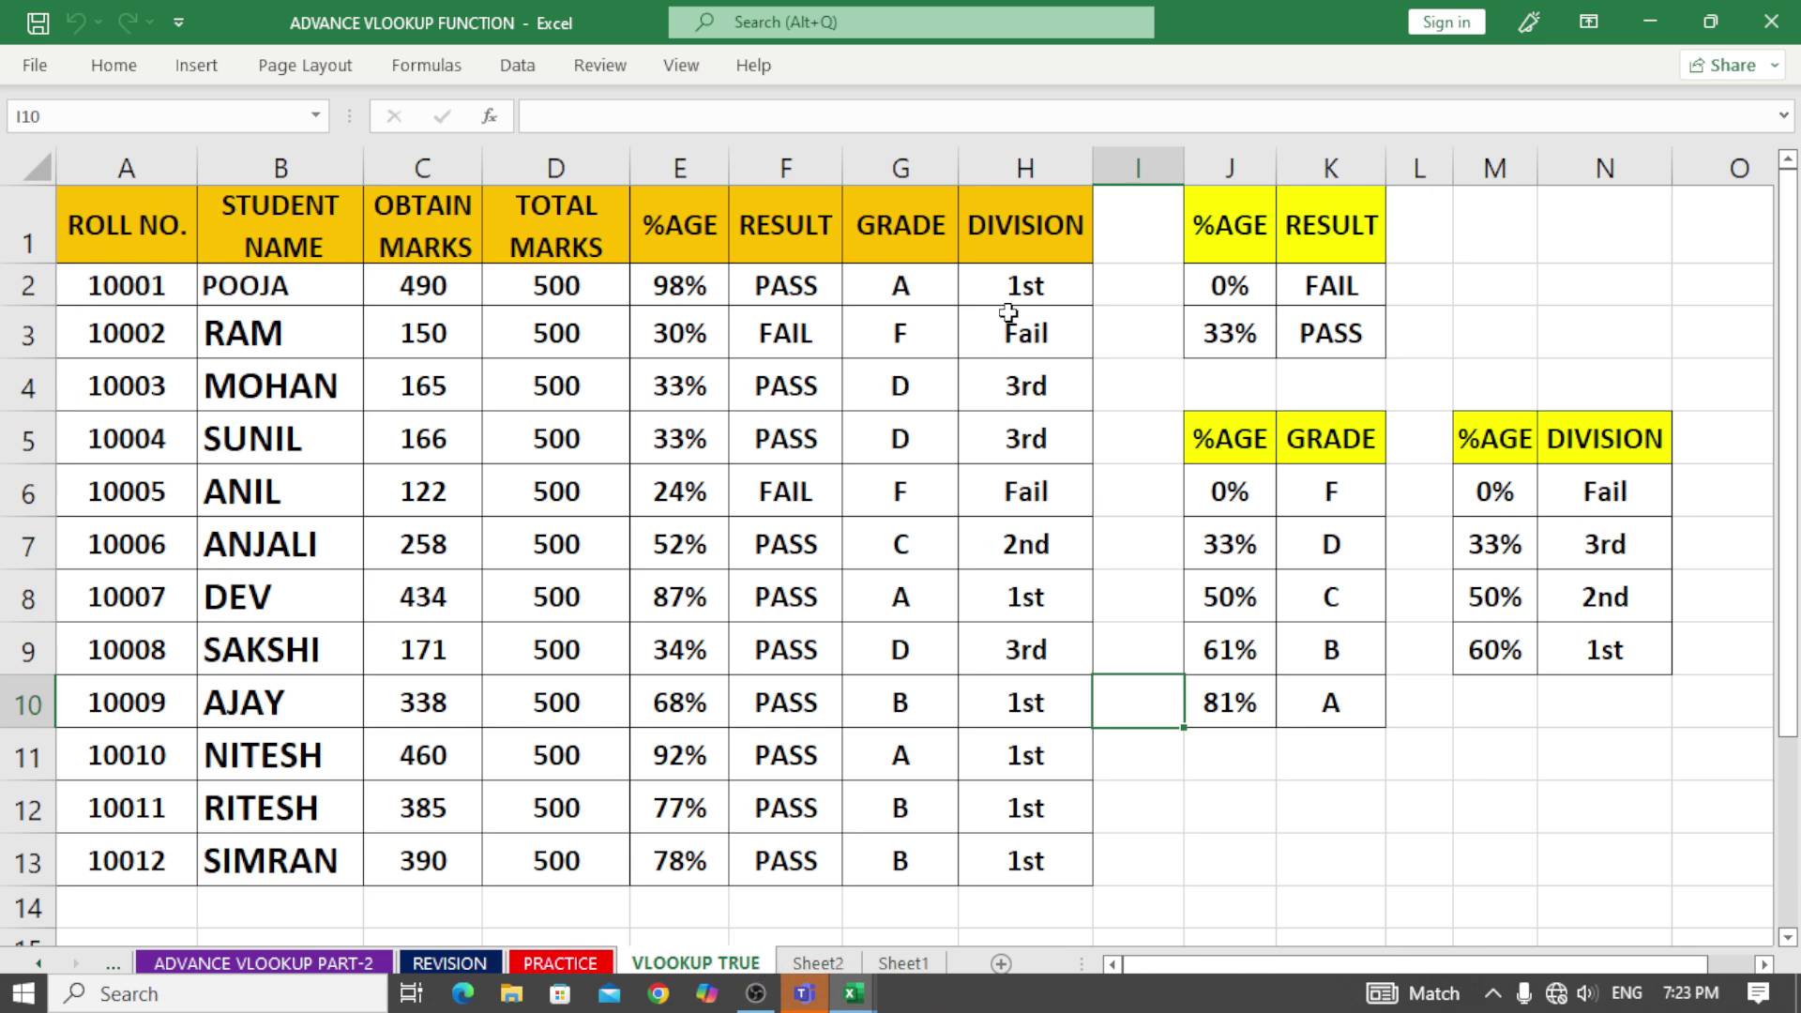
left_click(908, 284)
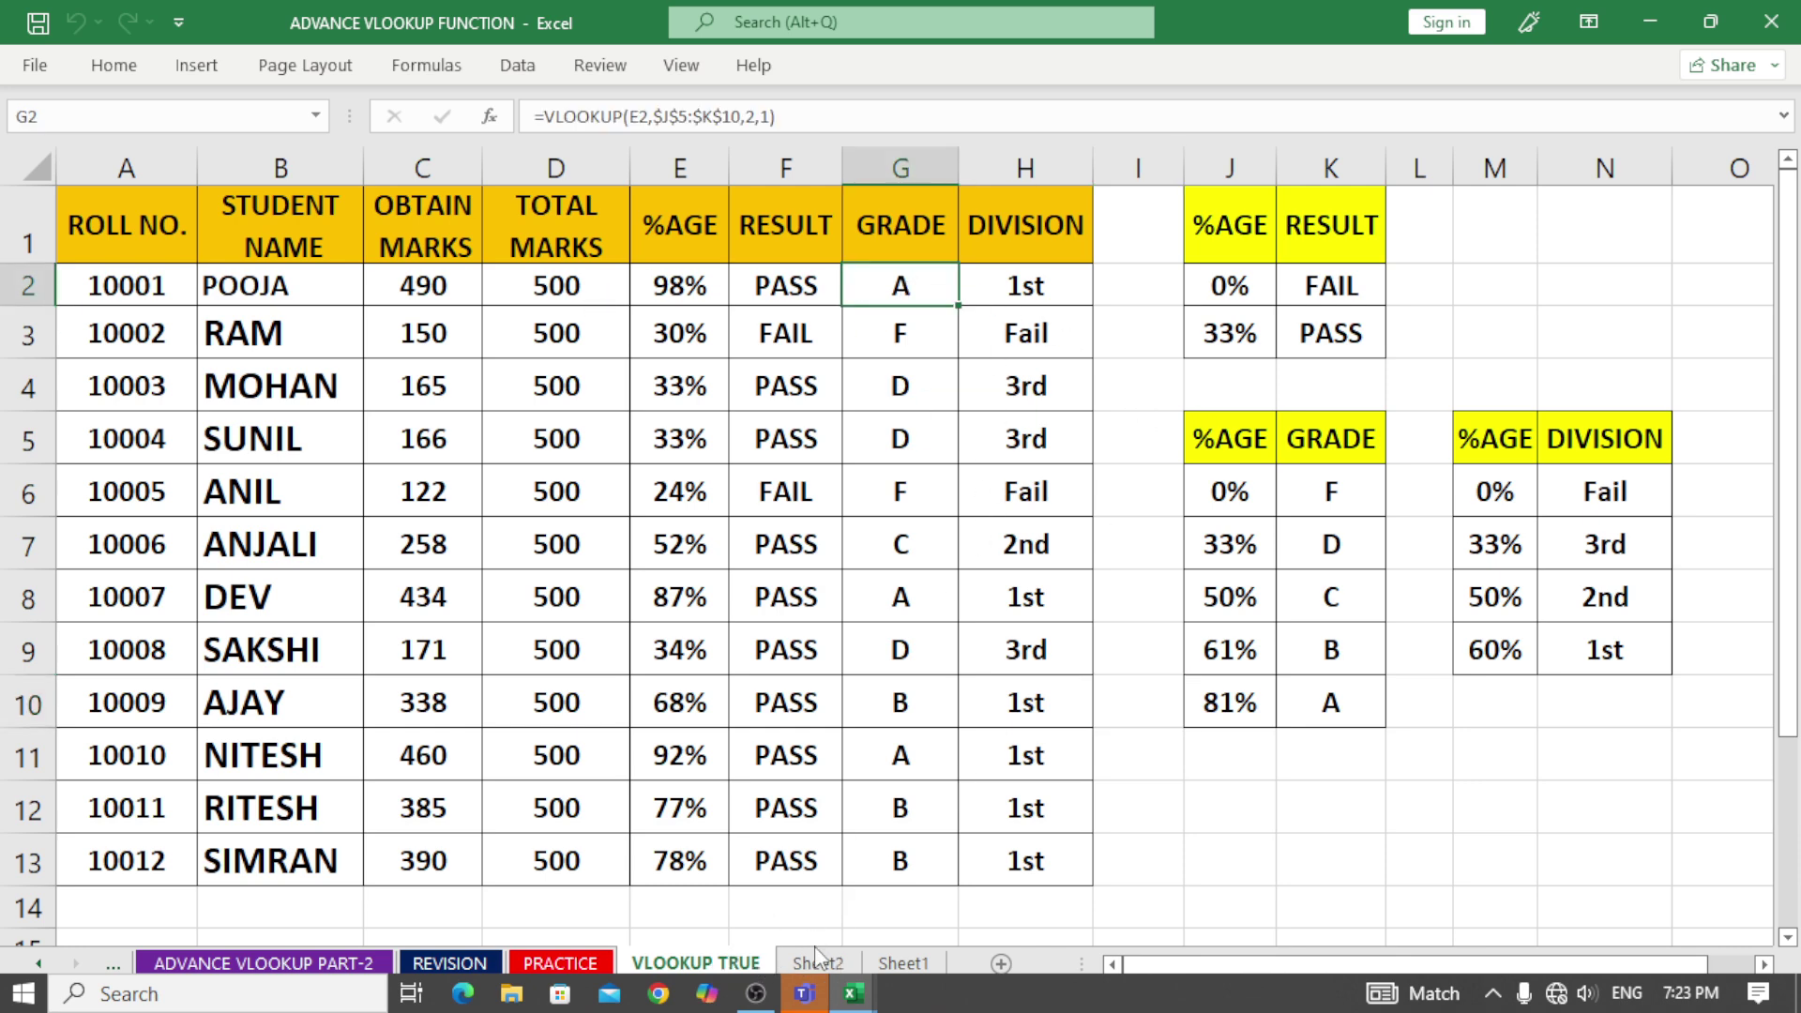
left_click(841, 960)
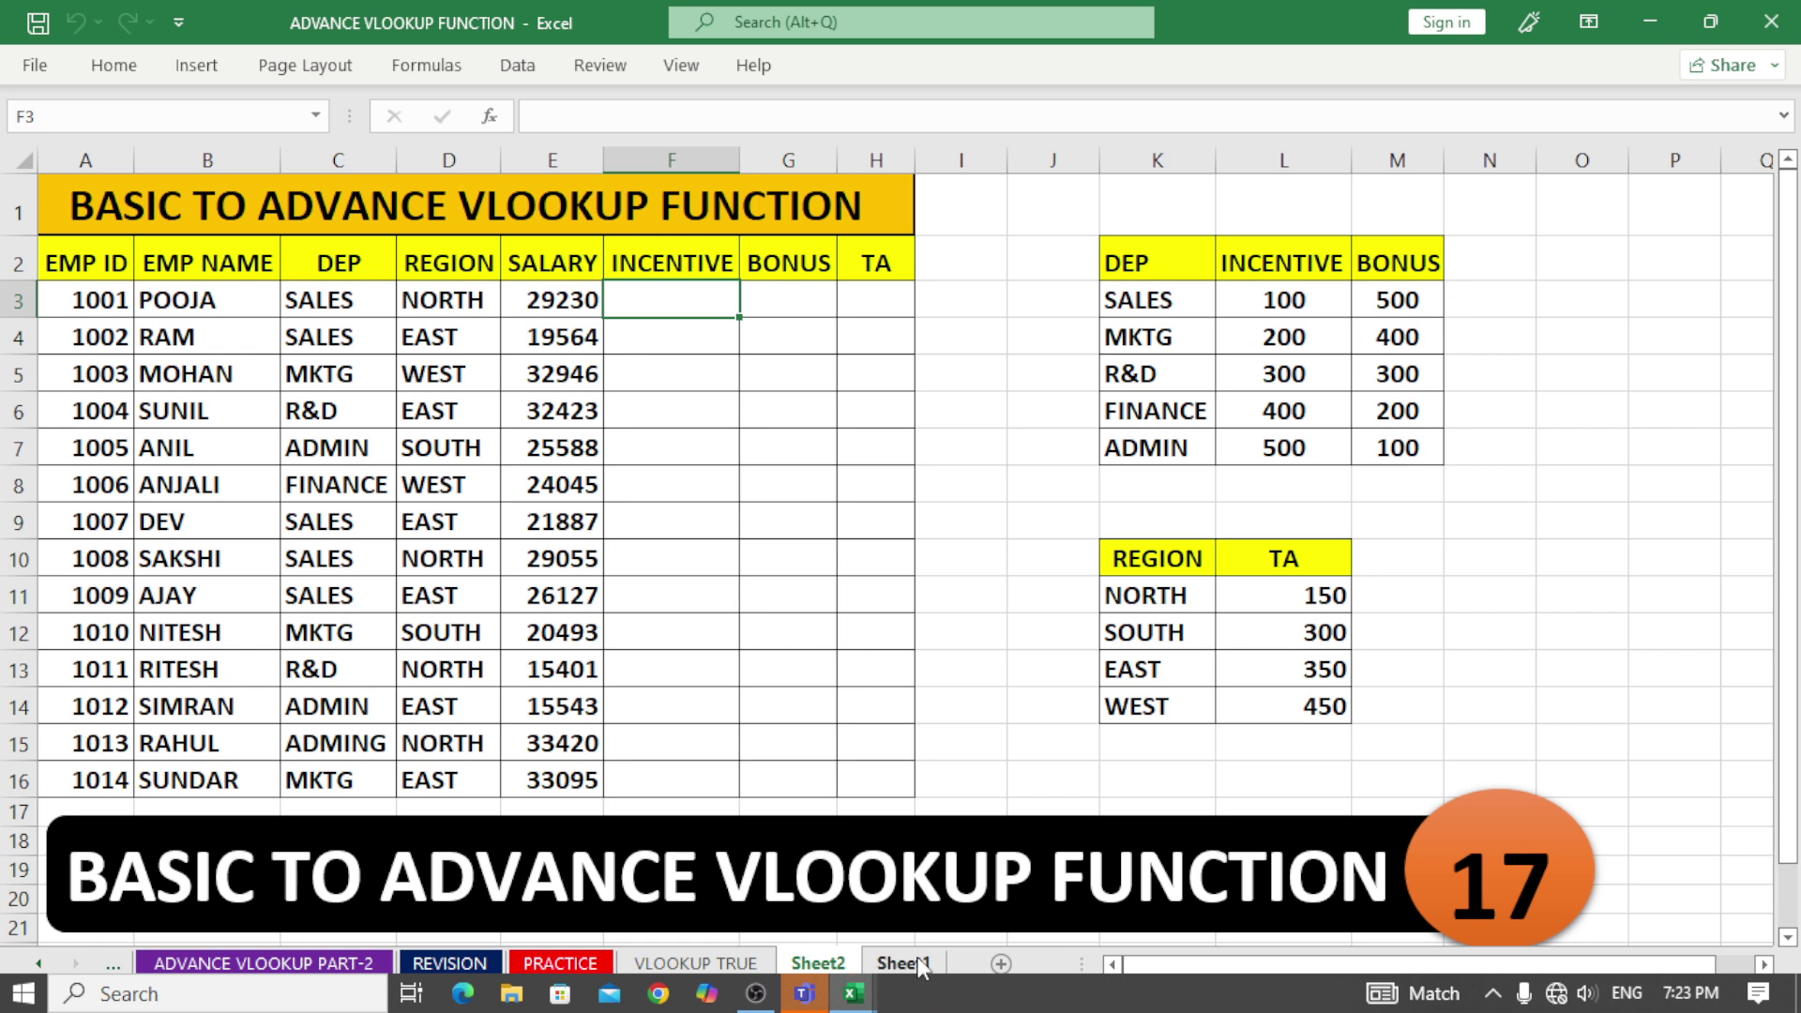
Step: Examine the employee table on Sheet2 column by column, from EMP ID through SALARY to the empty INCENTIVE column
left_click(996, 557)
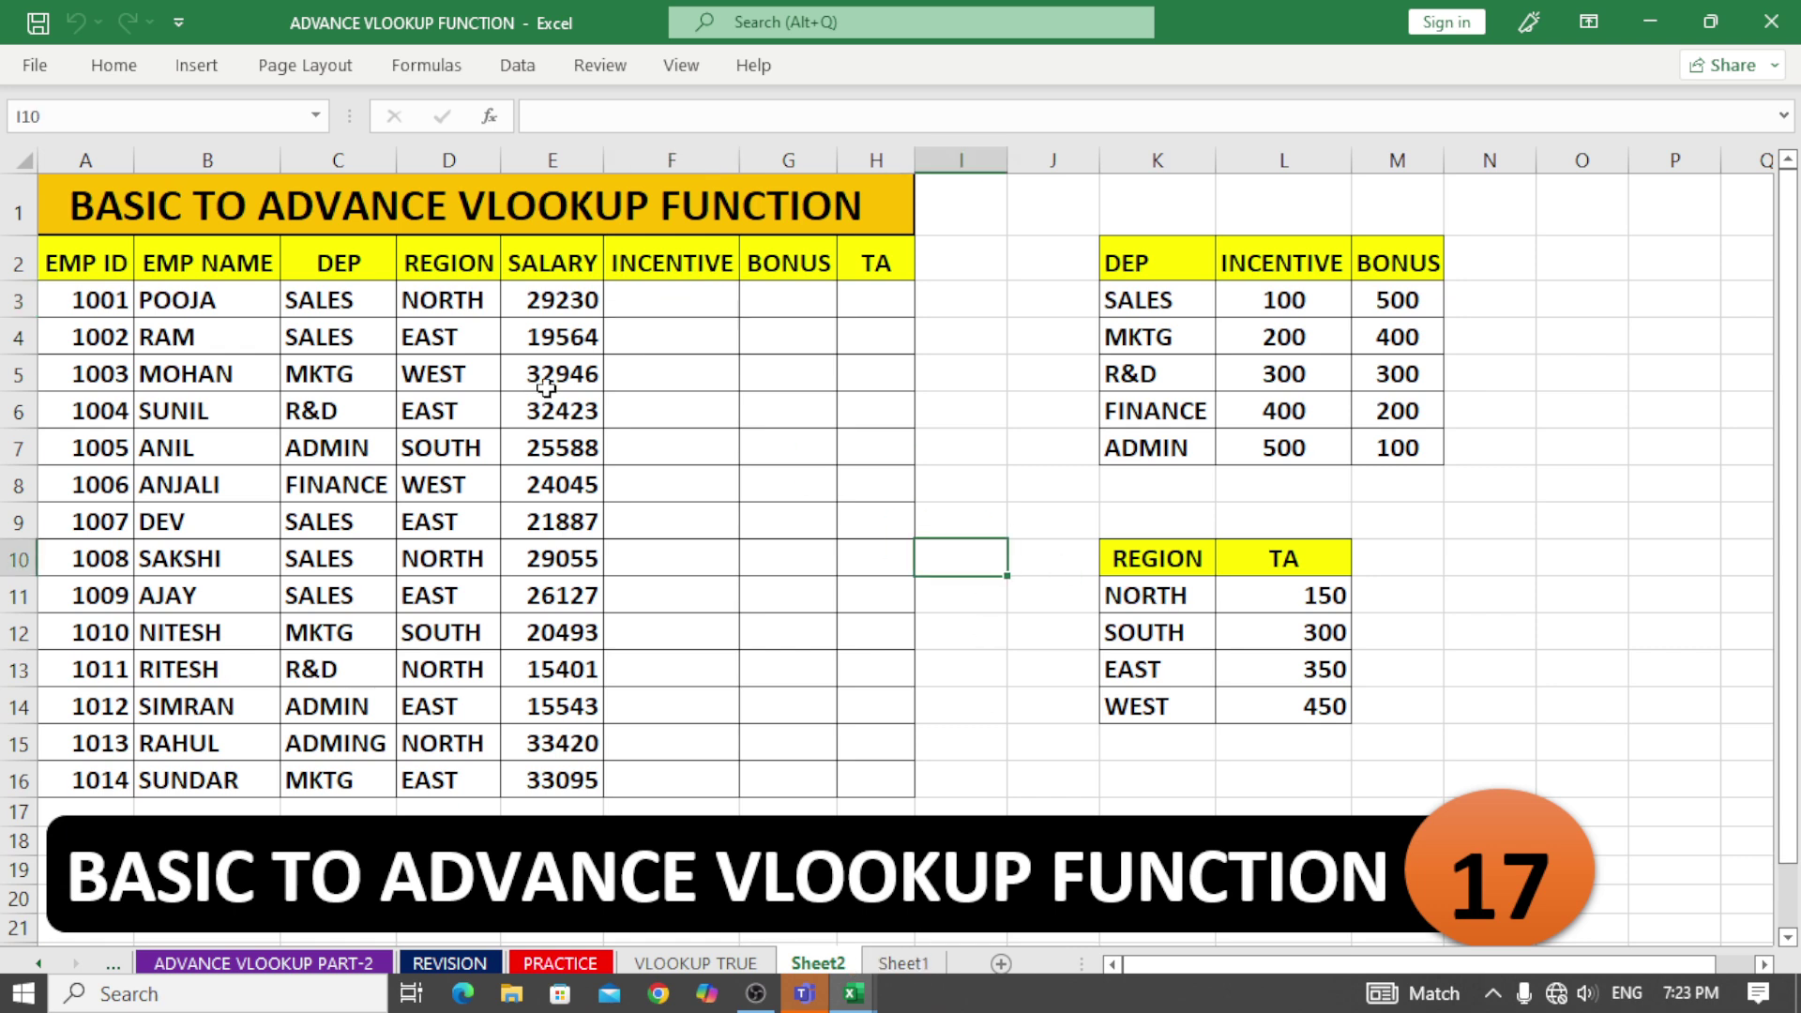
left_click(103, 206)
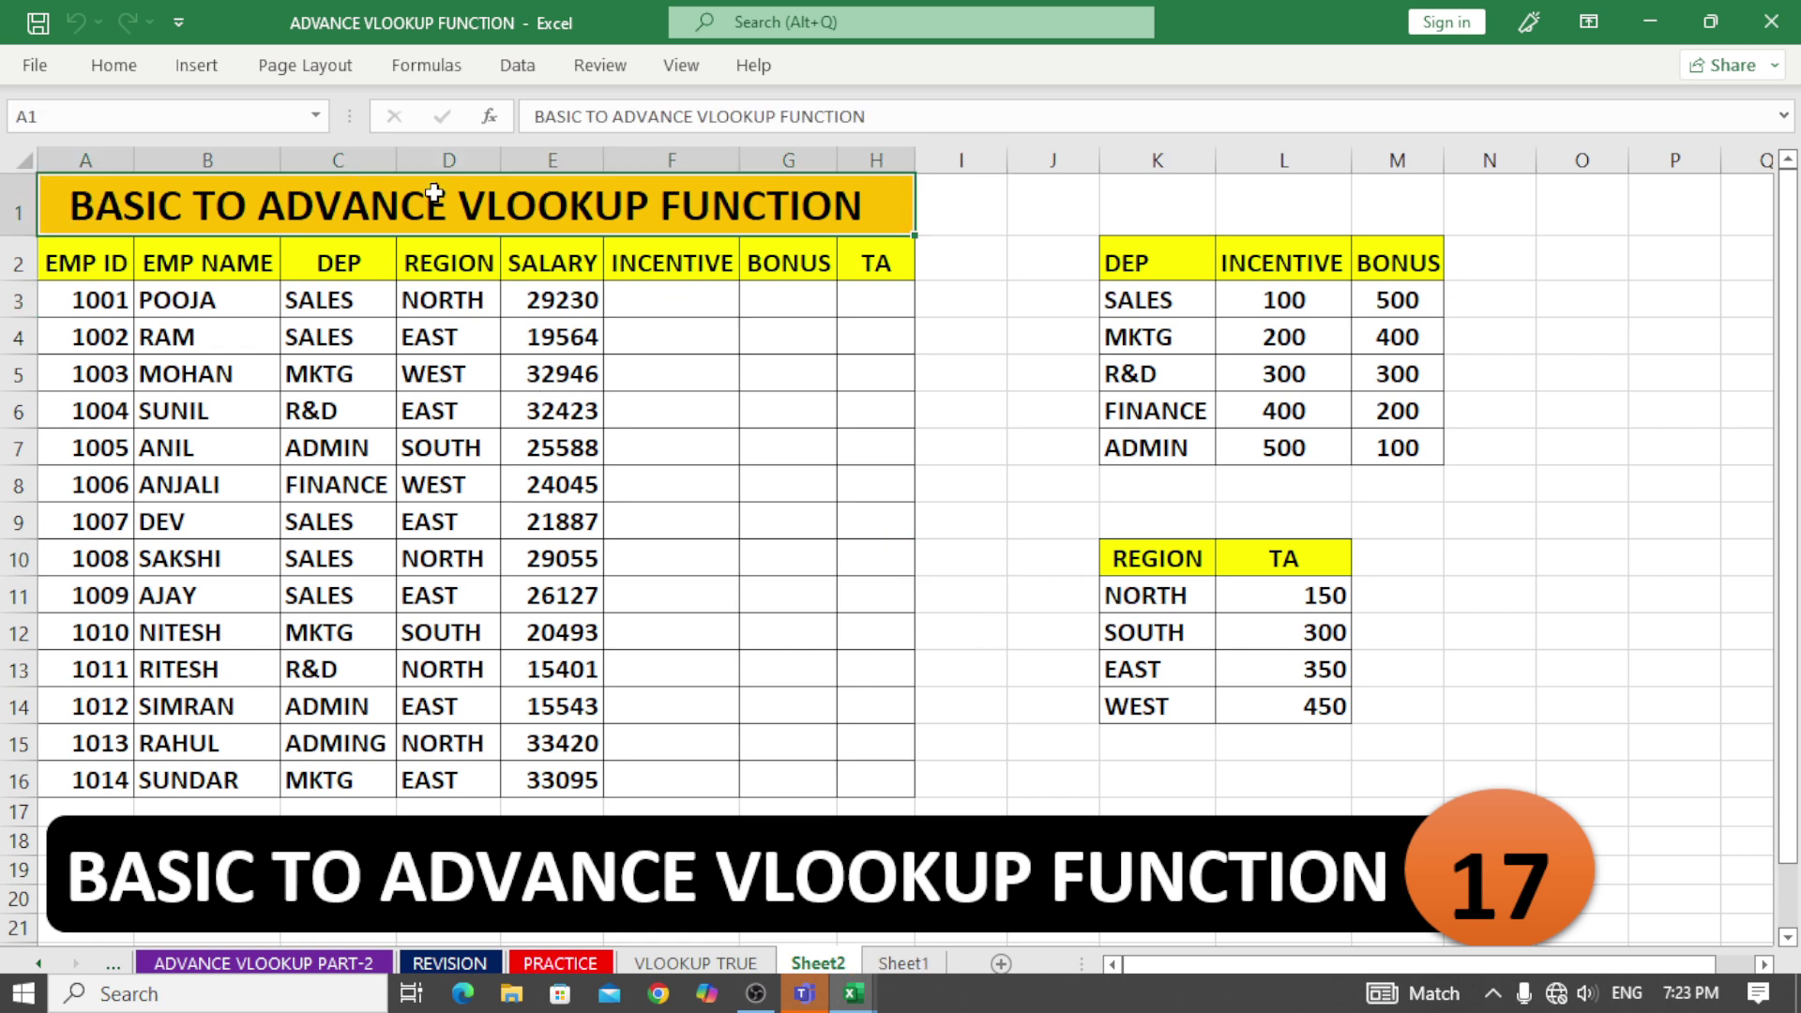
left_click(440, 324)
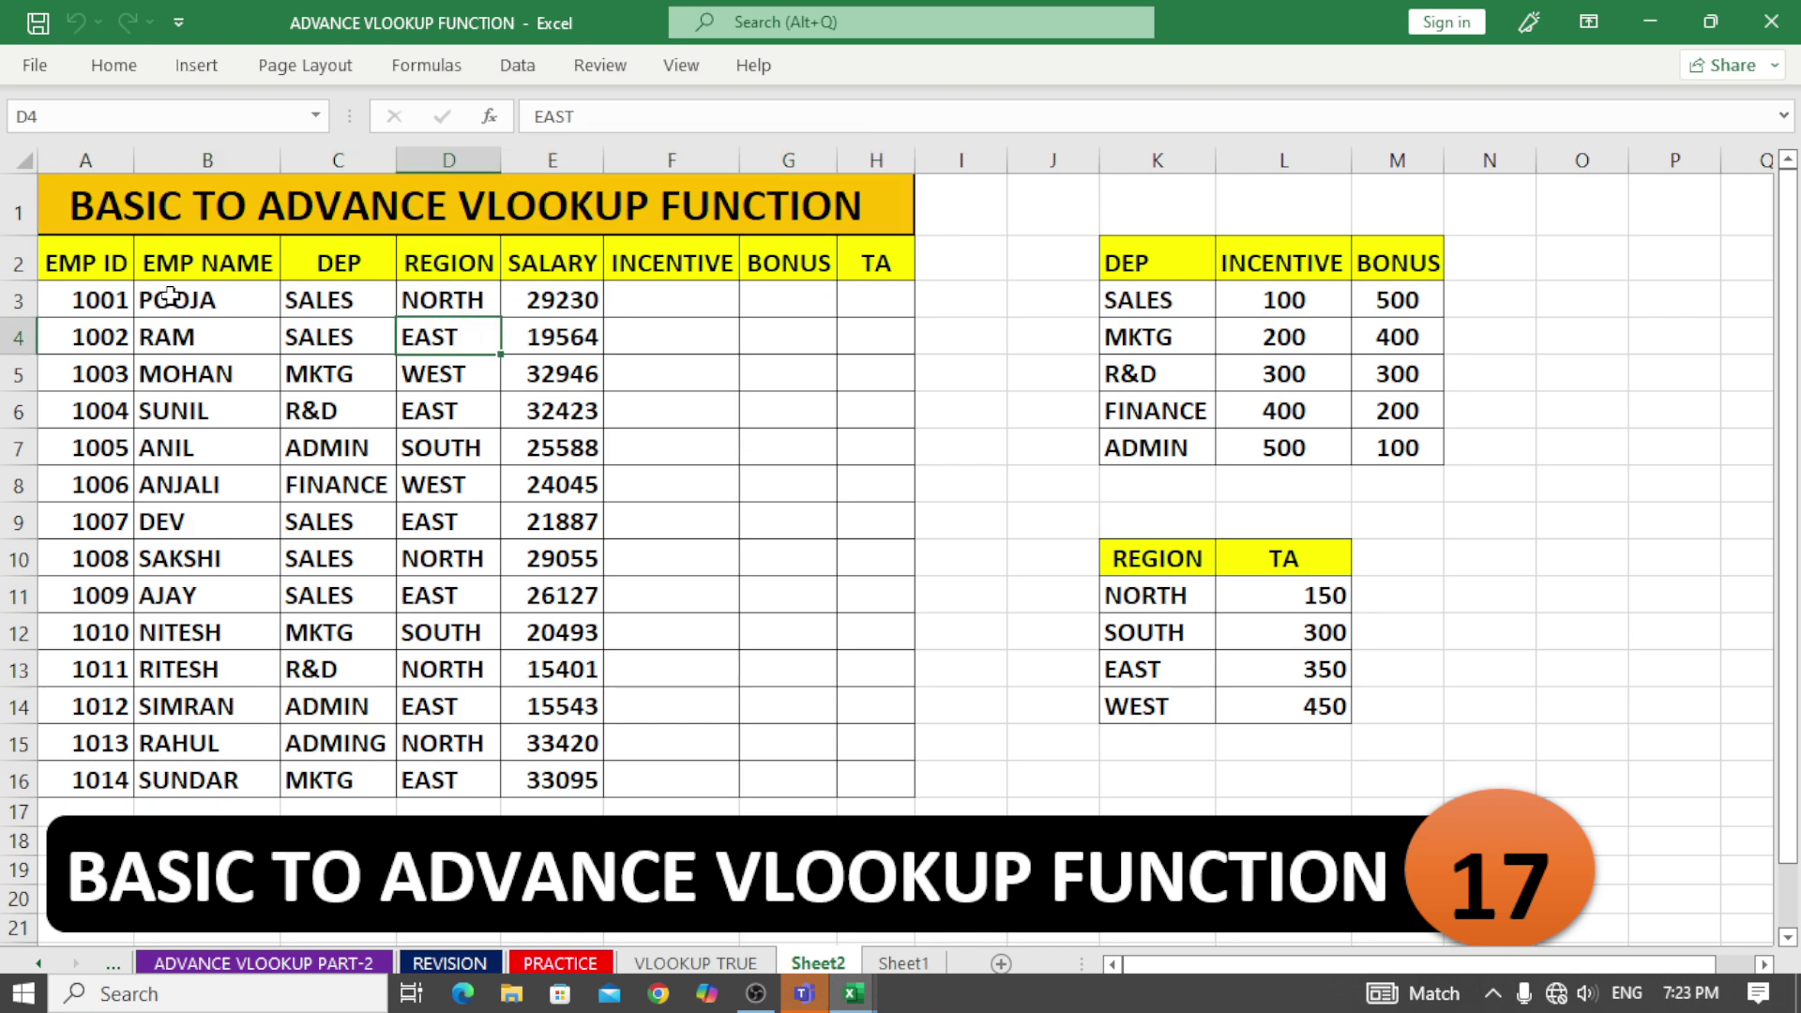
left_click(82, 261)
left_click_drag(82, 261, 90, 650)
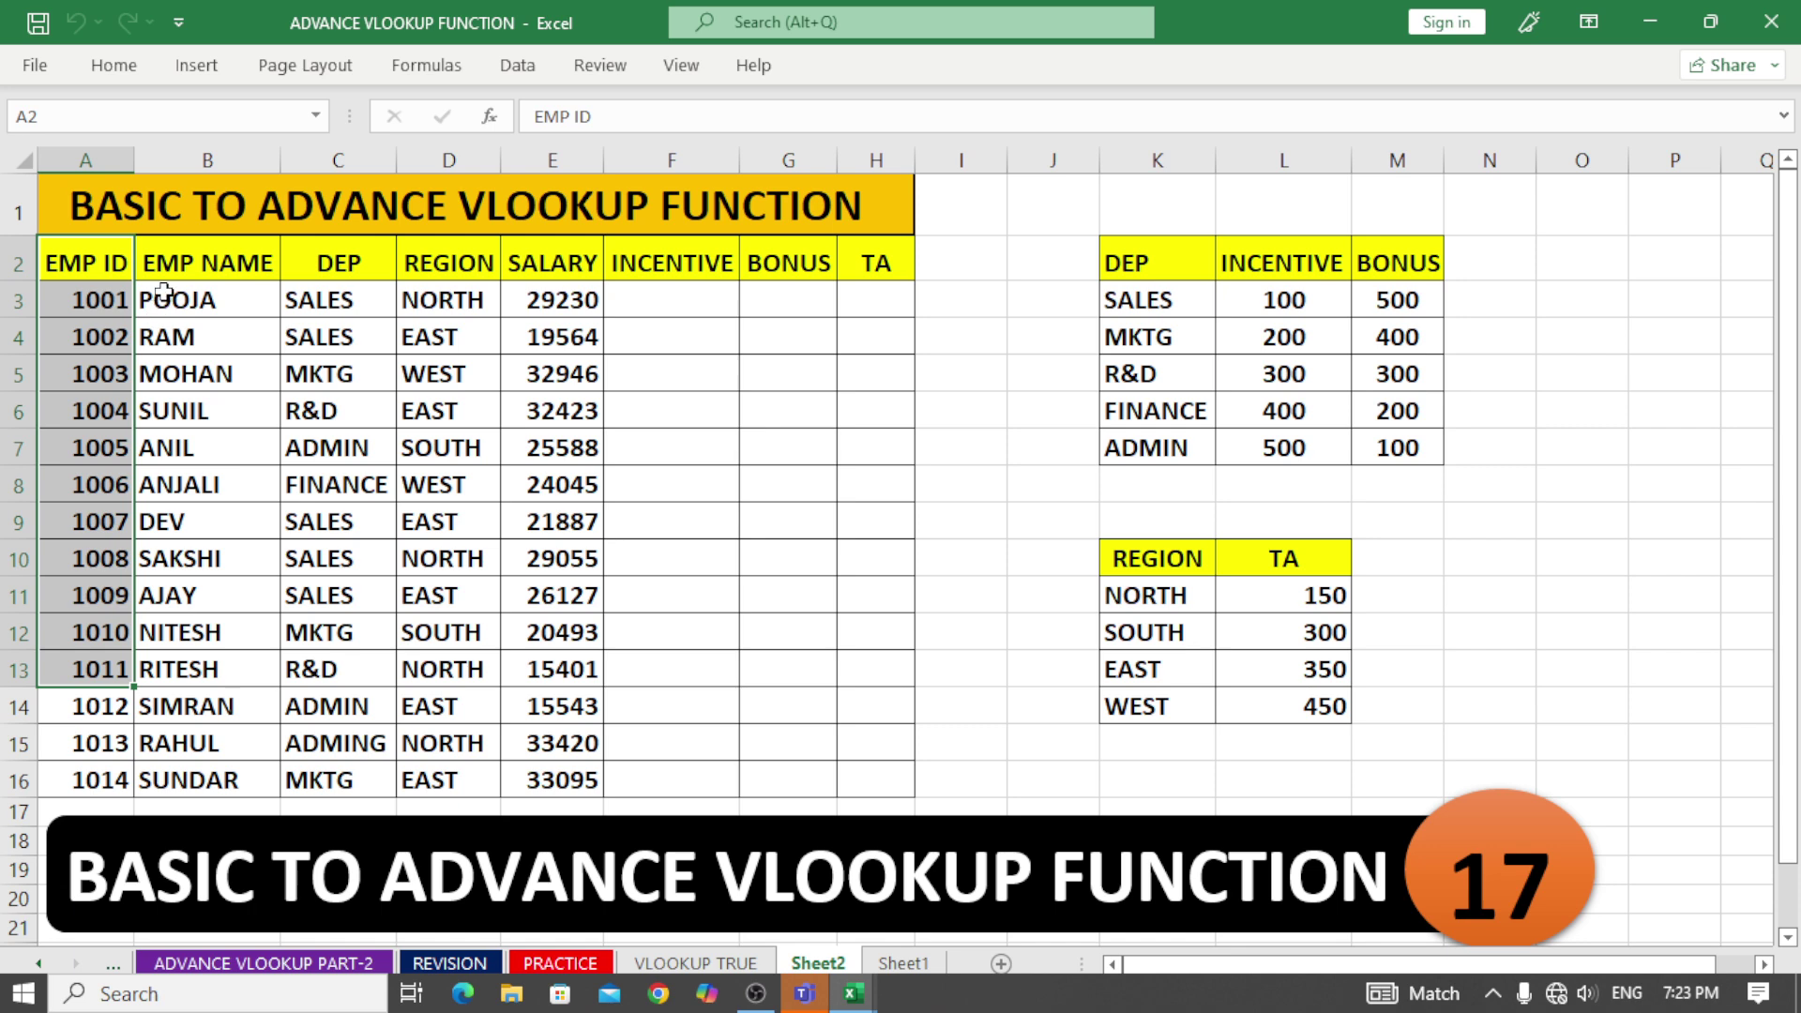
left_click_drag(177, 256, 178, 562)
left_click_drag(338, 267, 323, 522)
left_click_drag(448, 262, 448, 558)
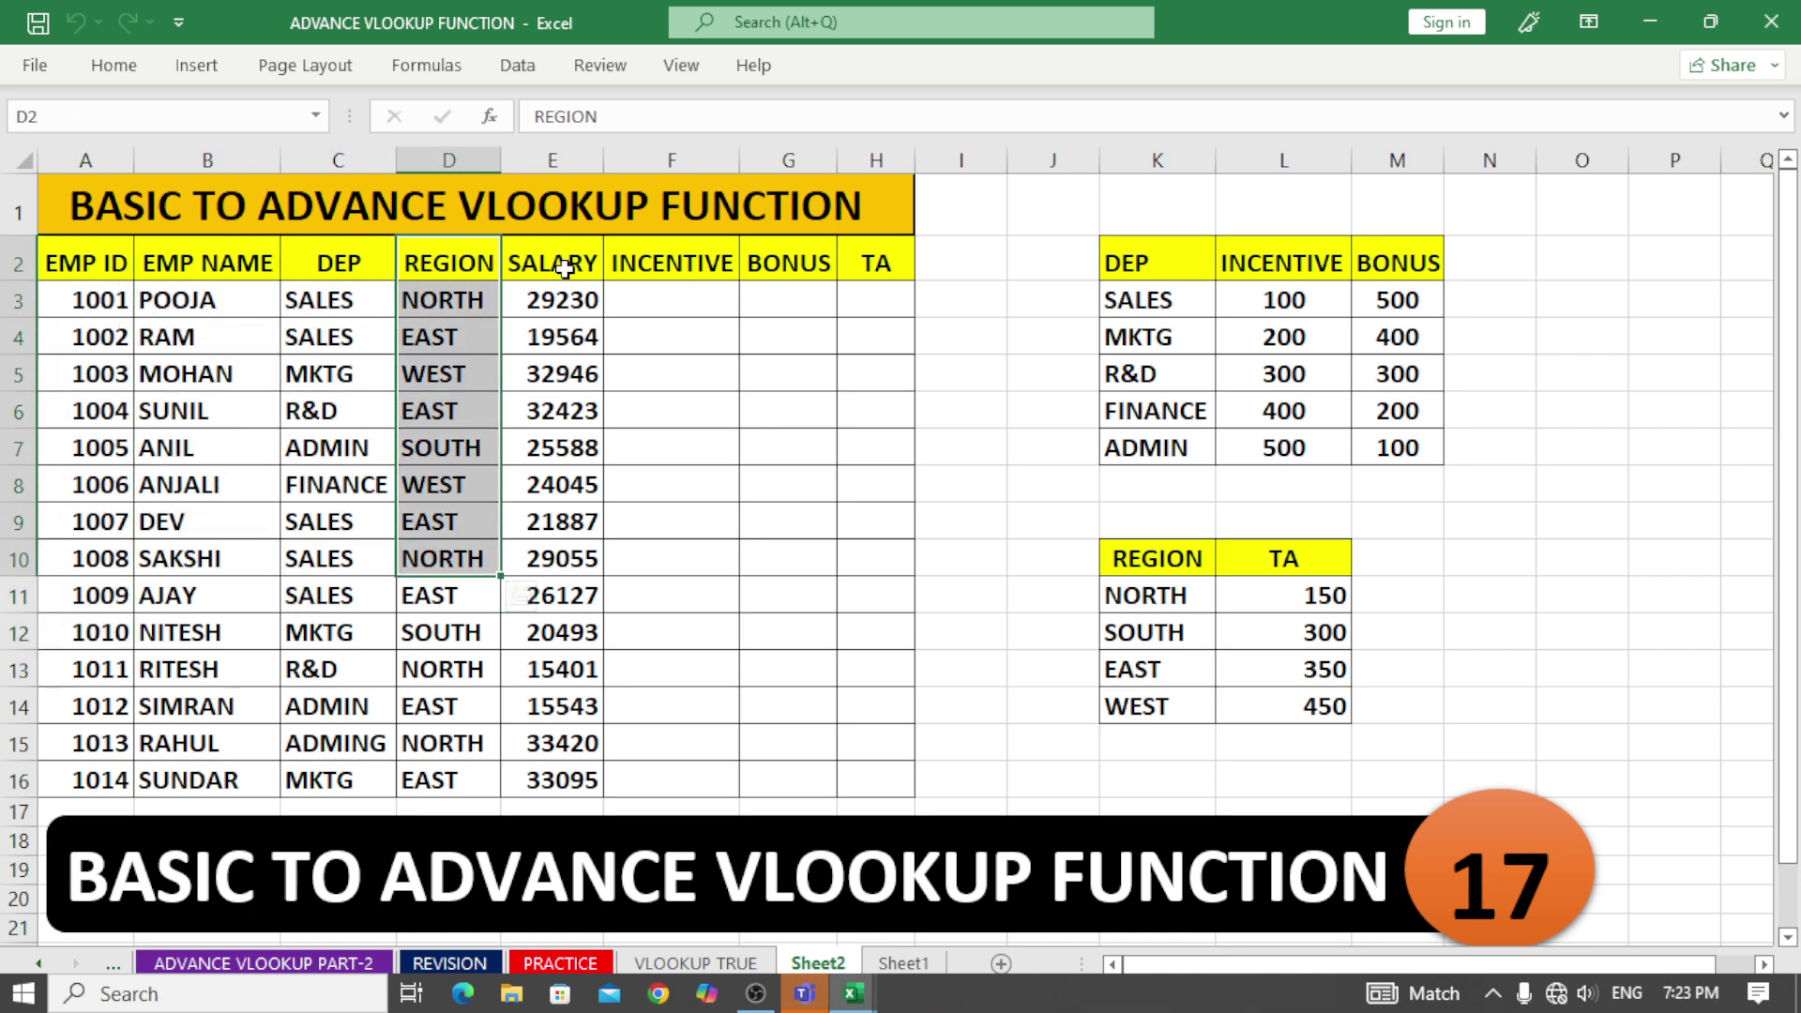
left_click_drag(551, 262, 554, 561)
left_click_drag(667, 296, 663, 559)
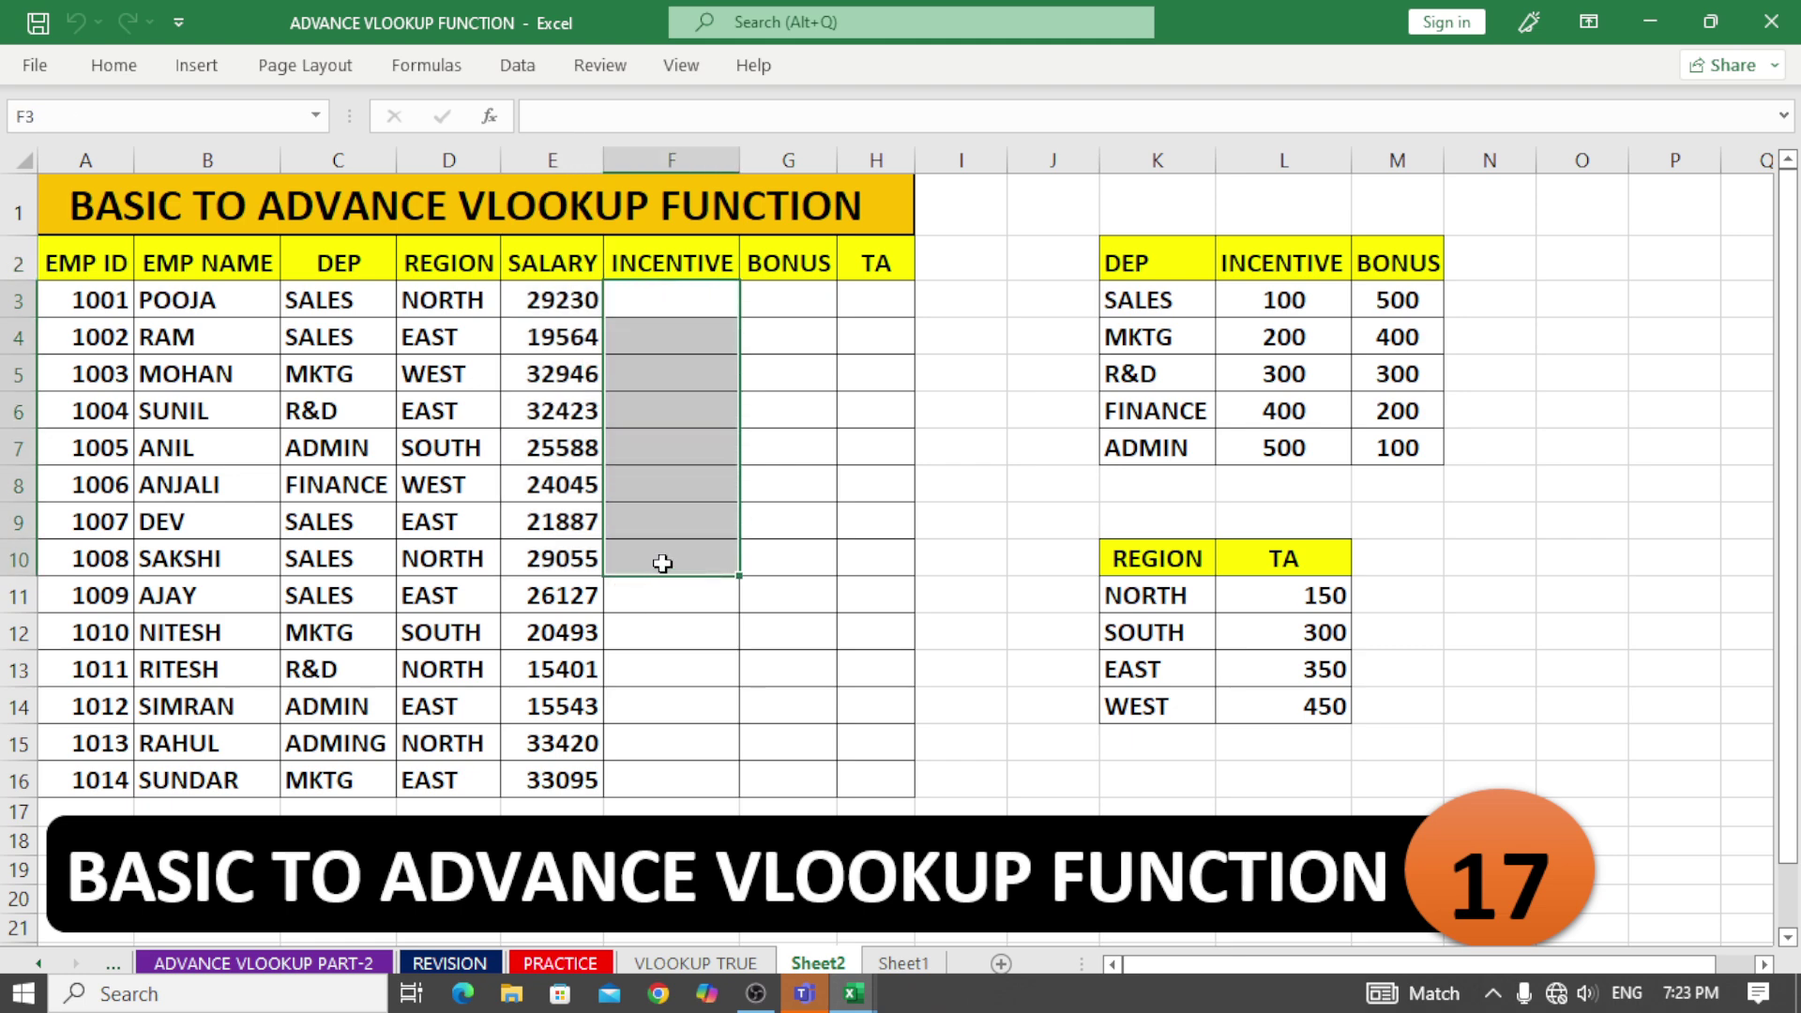
Step: Compare the empty BONUS and TA columns with the department incentive/bonus table and the region TA table
left_click_drag(1173, 267, 1336, 446)
left_click_drag(785, 258, 792, 533)
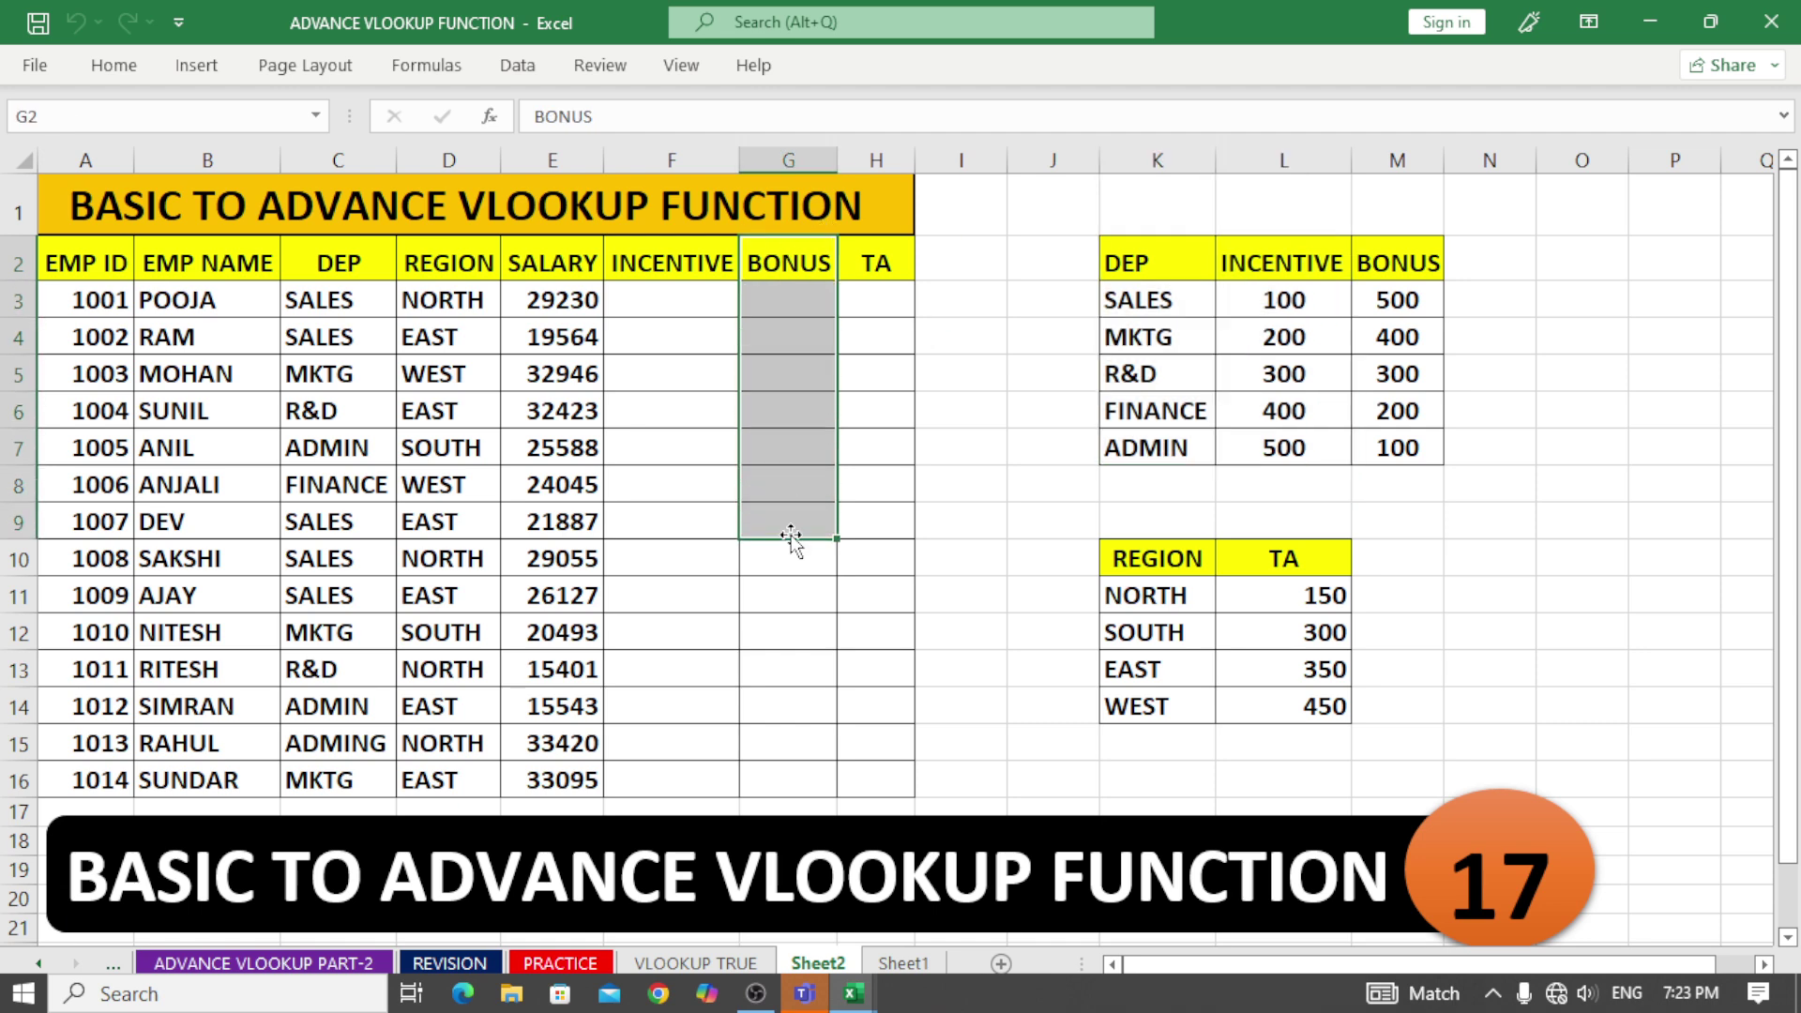
left_click(1438, 255)
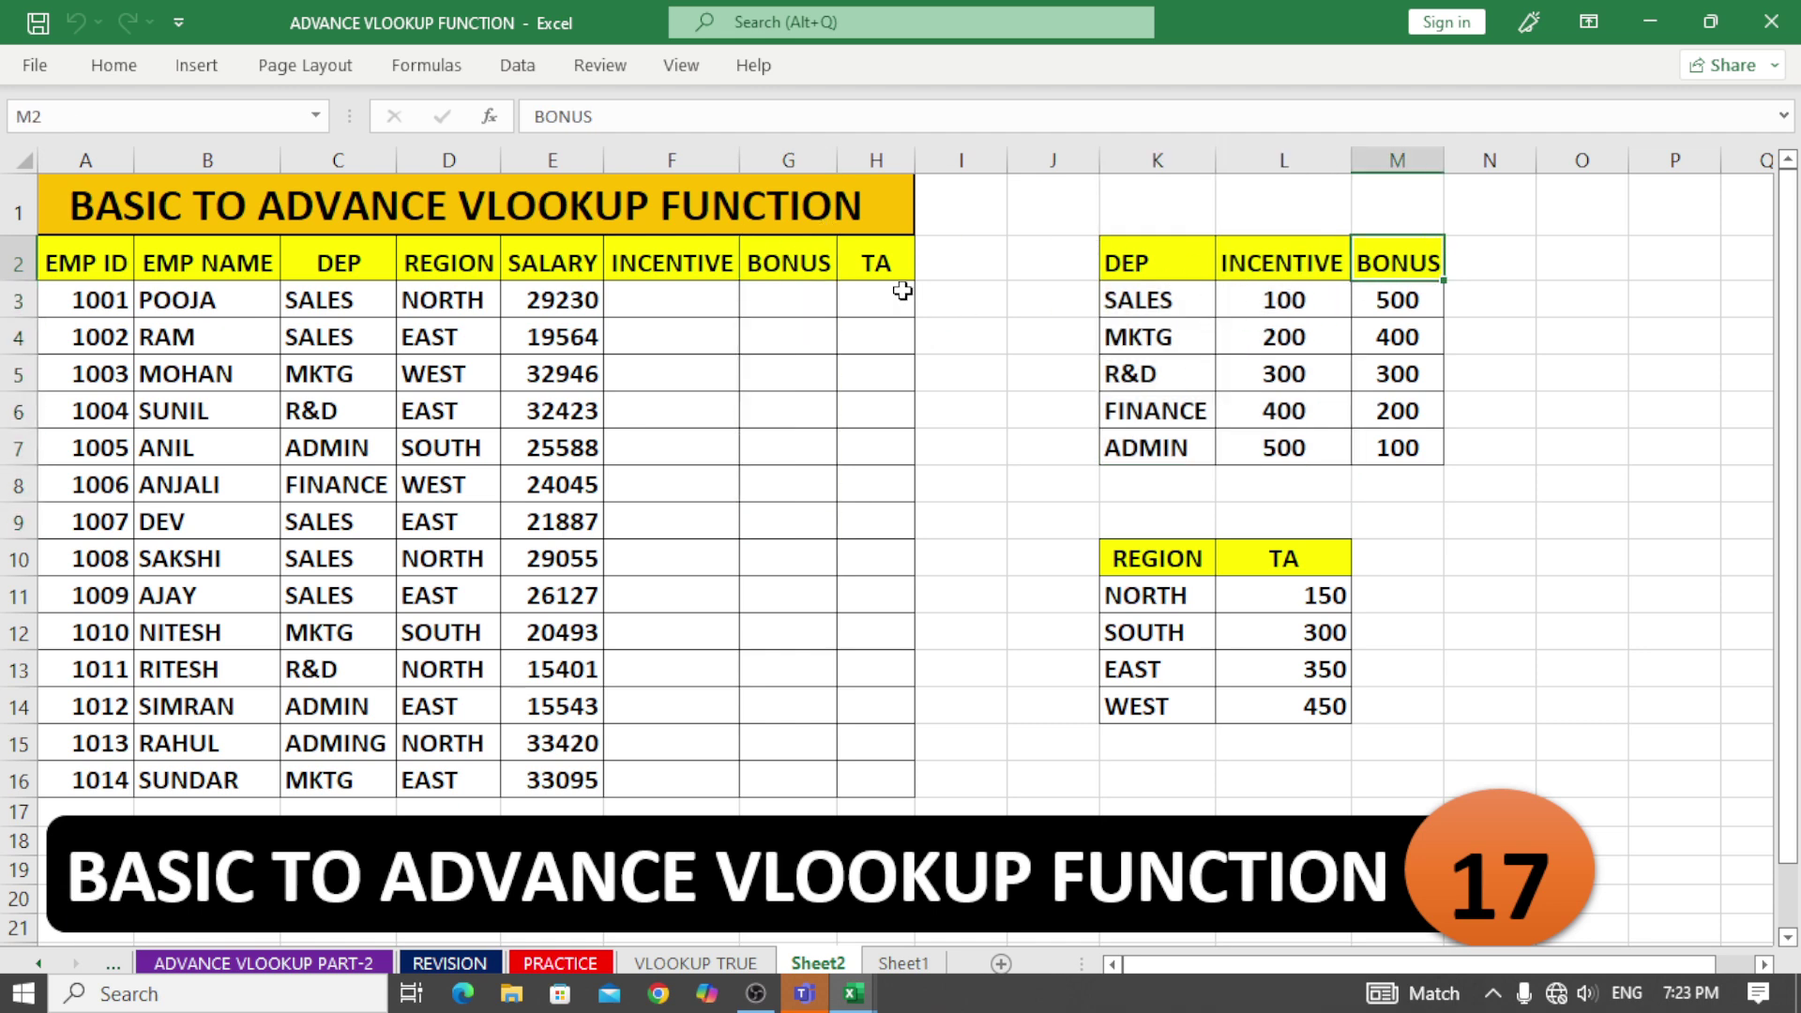
left_click_drag(870, 262, 875, 460)
left_click_drag(1129, 559, 1224, 707)
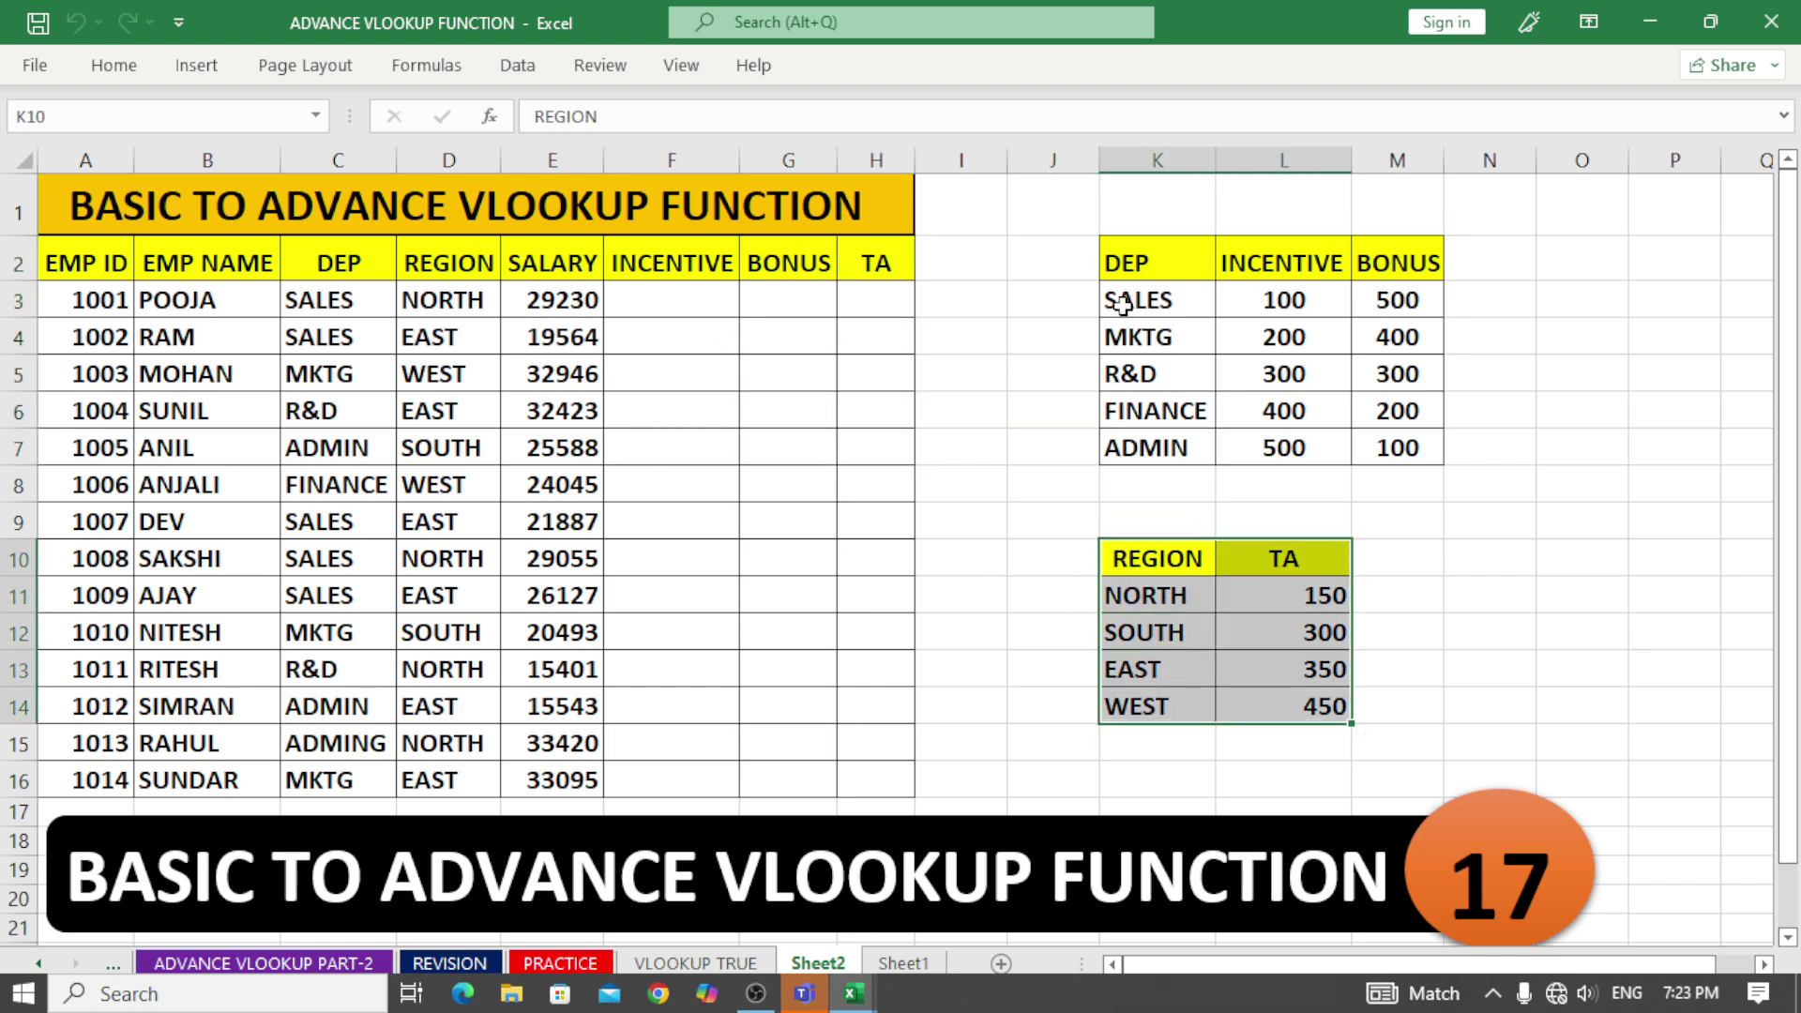
left_click_drag(1137, 266, 1155, 370)
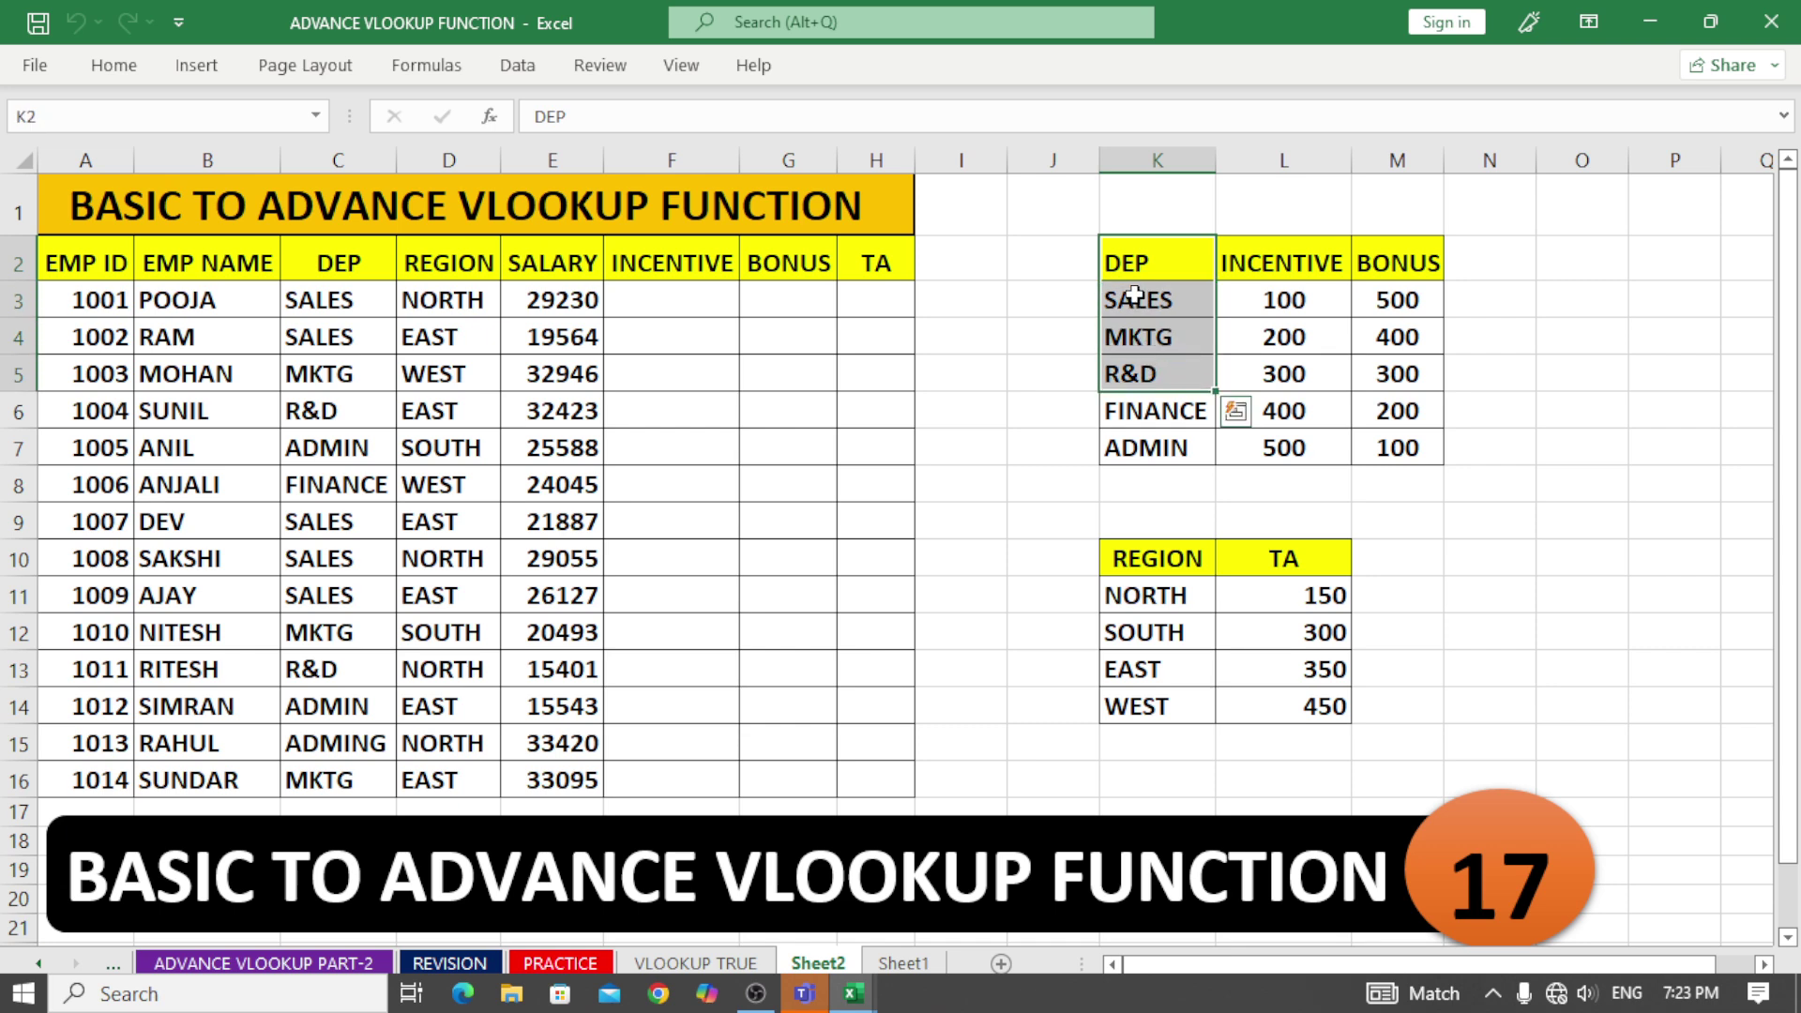
left_click(1135, 294)
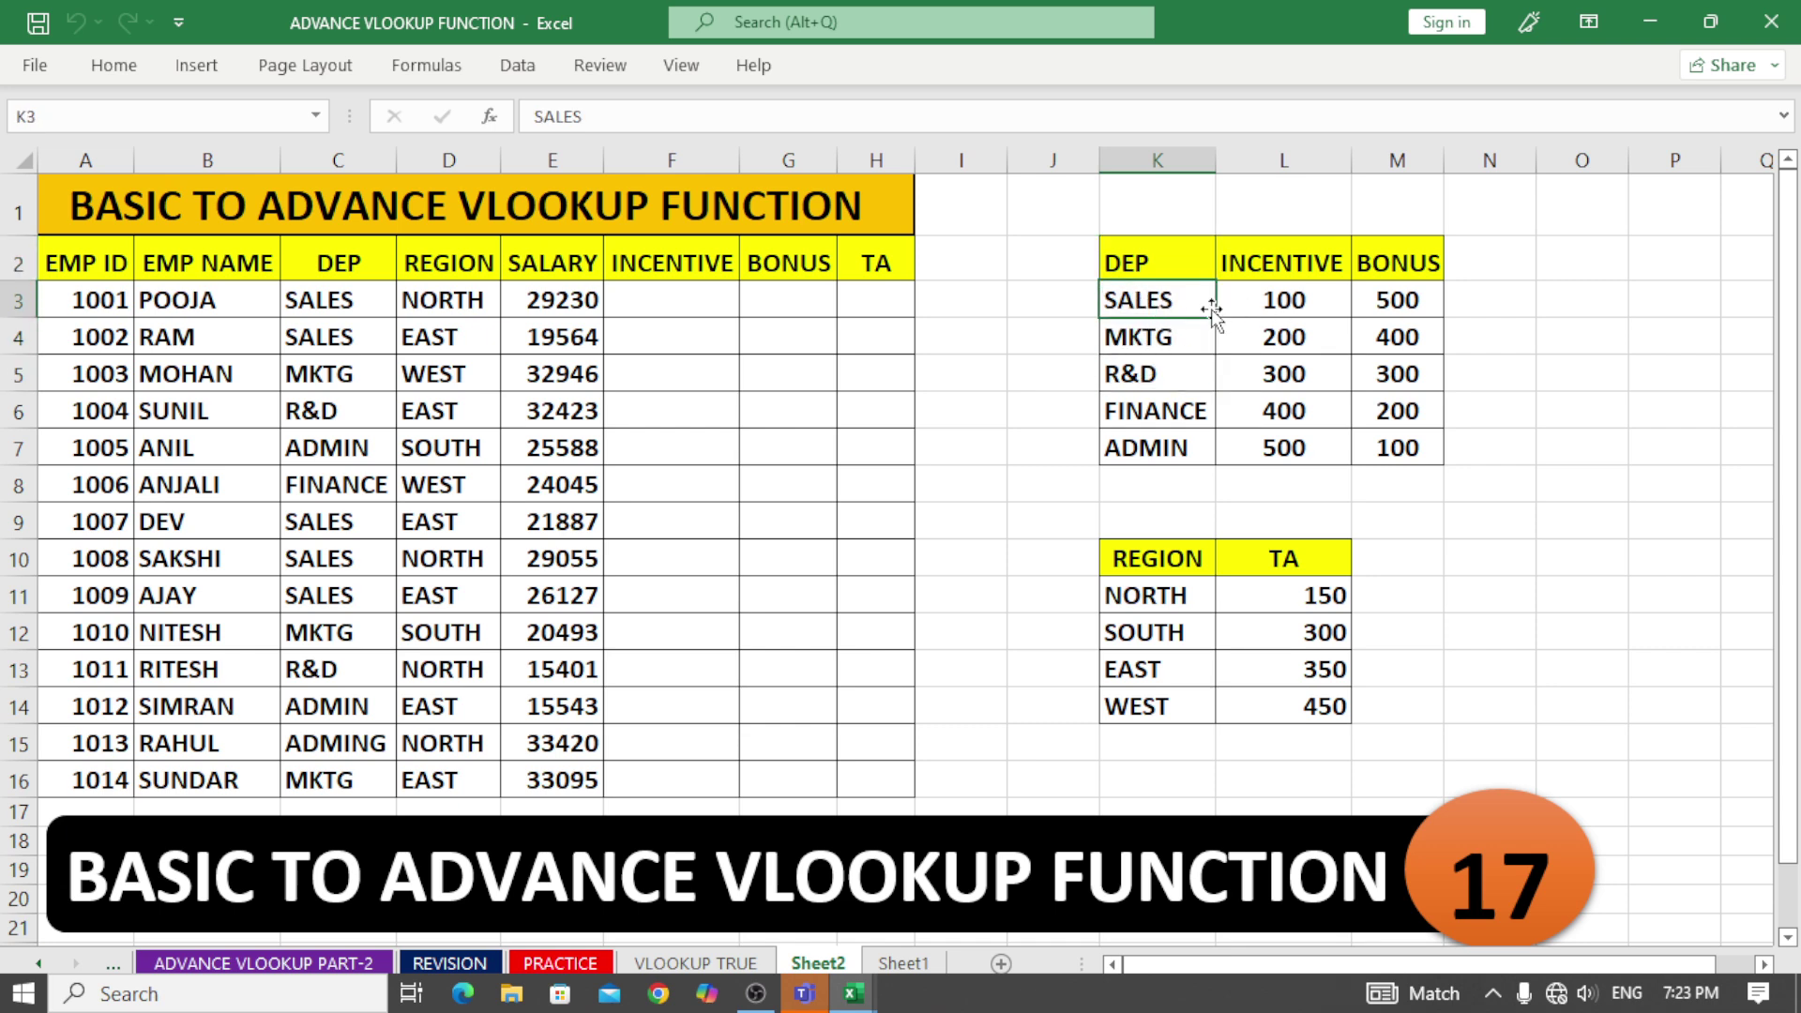
left_click(1266, 300)
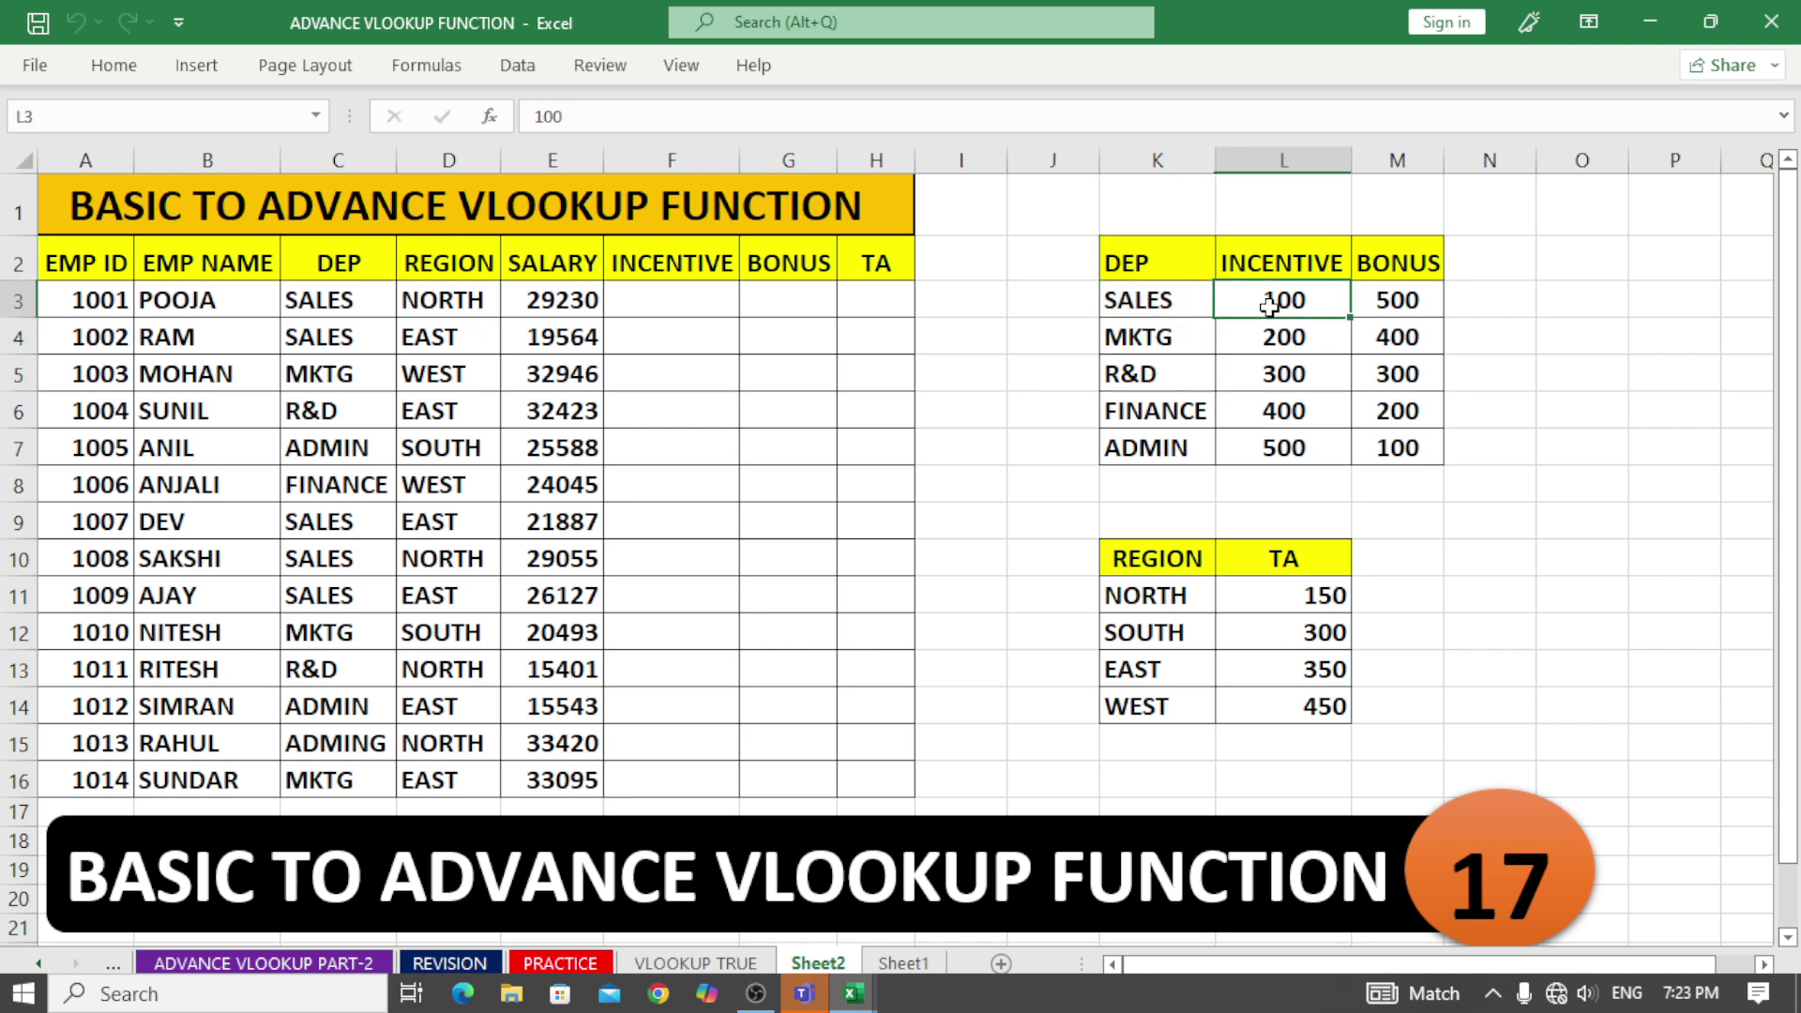
Step: Enter the incentives 100, 100 and 200 in cells F3 to F5 according to each employee's department
left_click(356, 298)
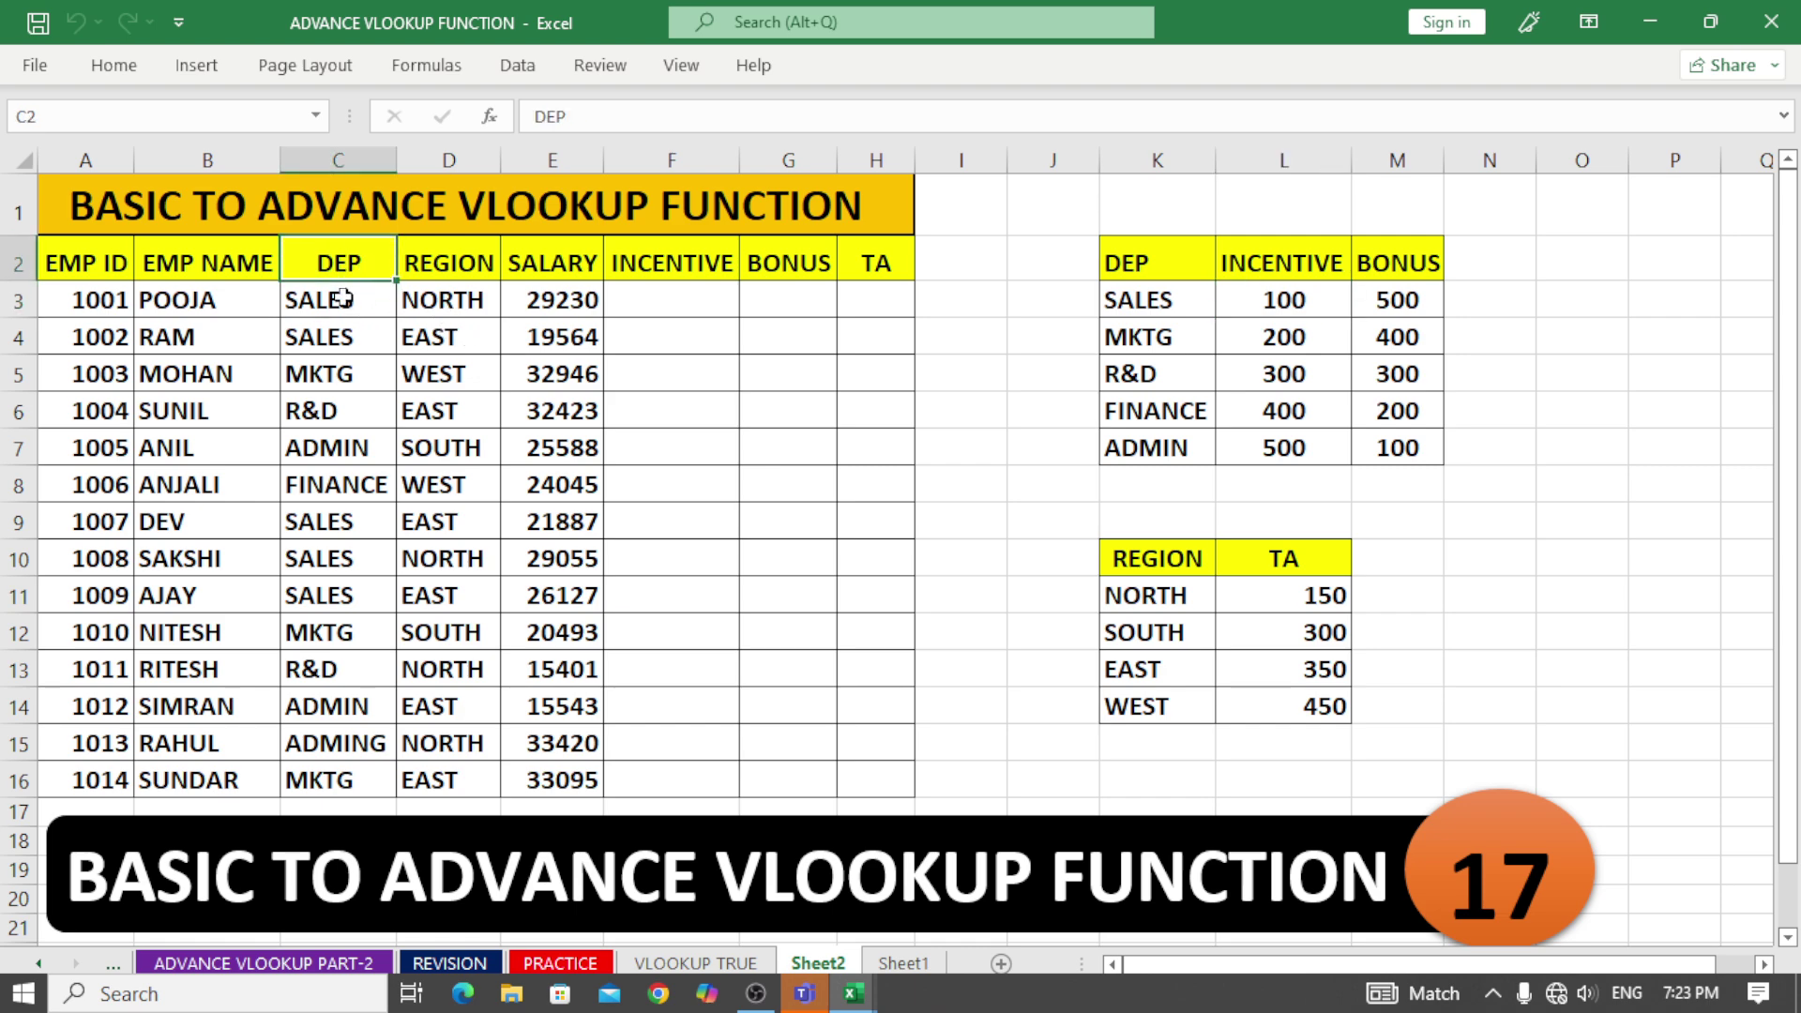
left_click(667, 300)
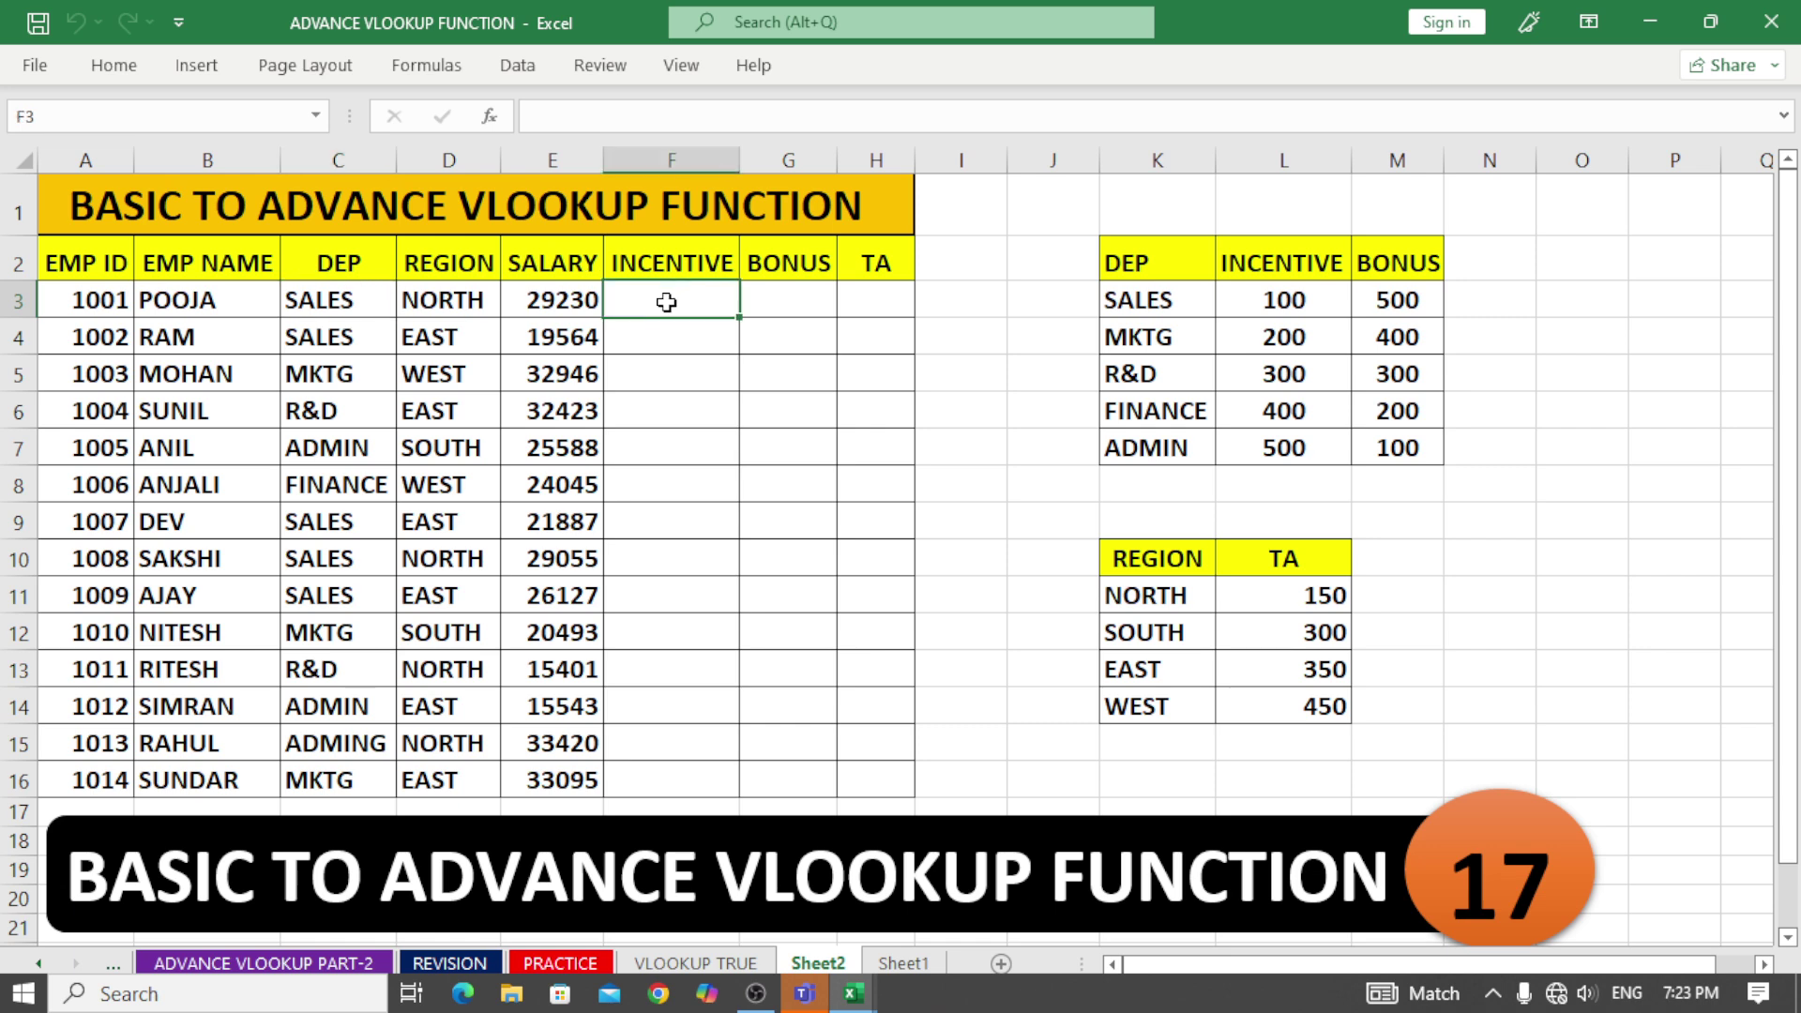
type("100")
key("Return")
left_click(312, 340)
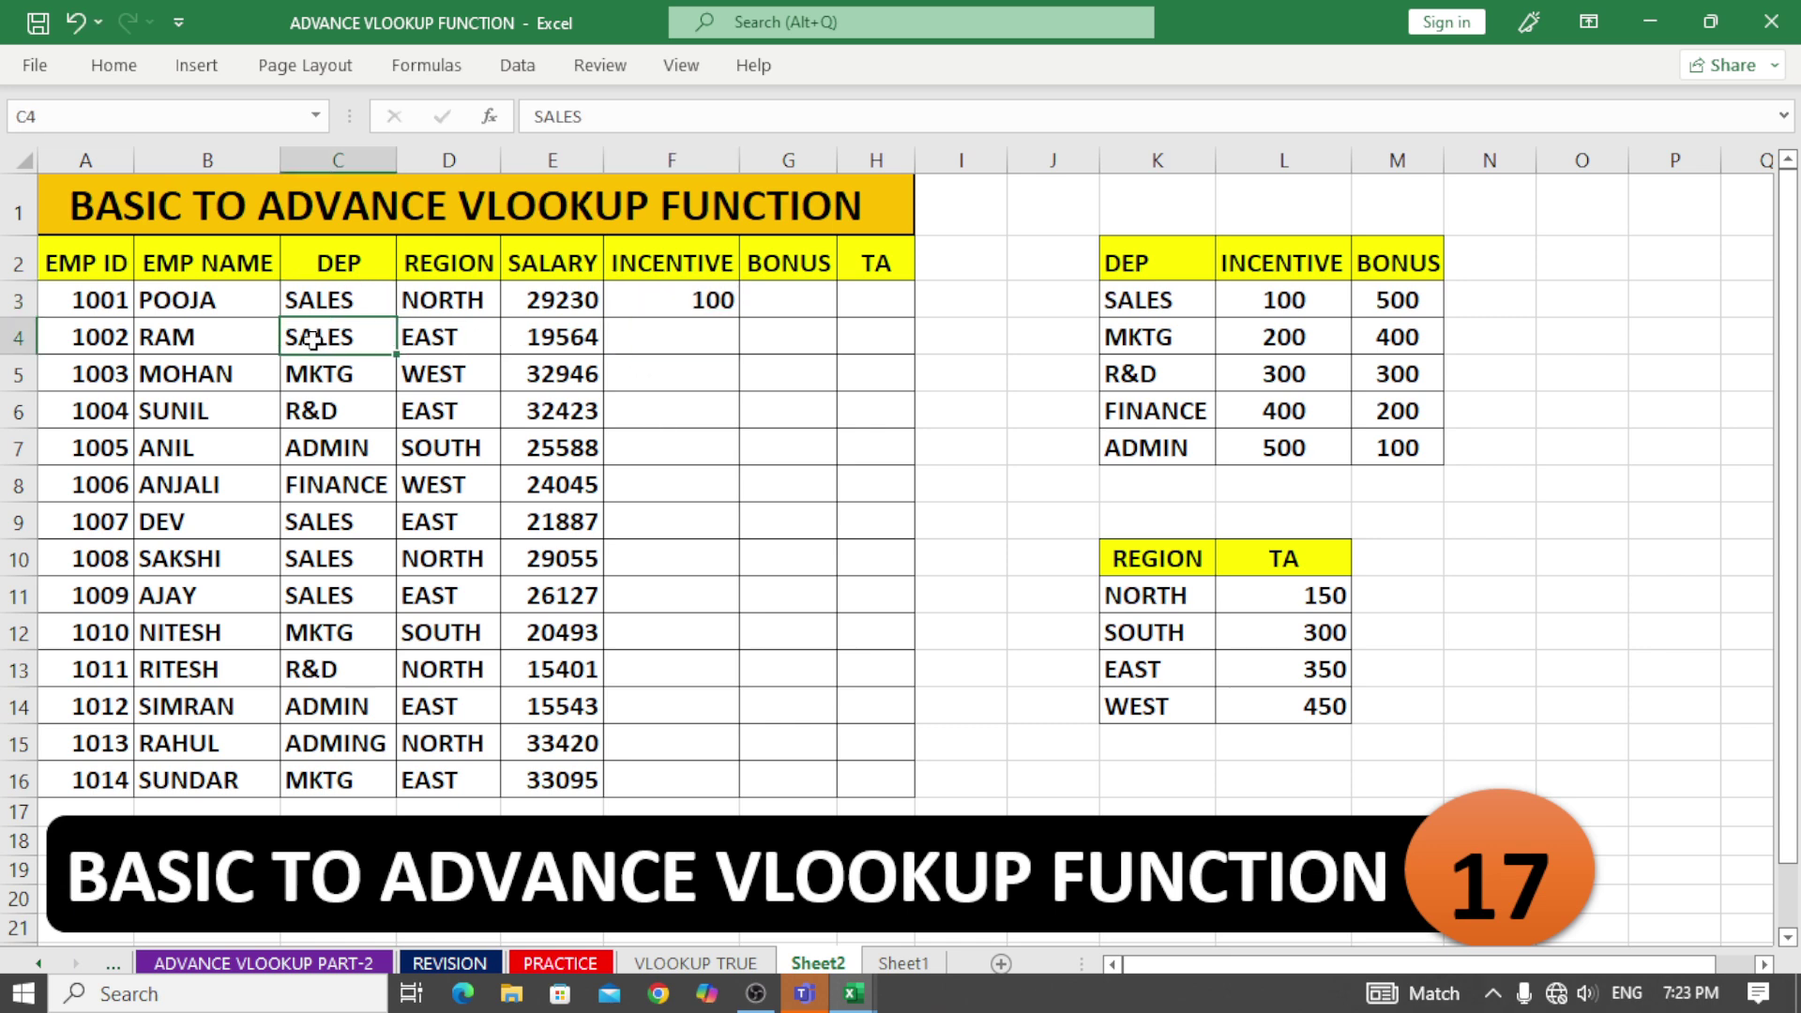
left_click(690, 335)
type("100")
key("Return")
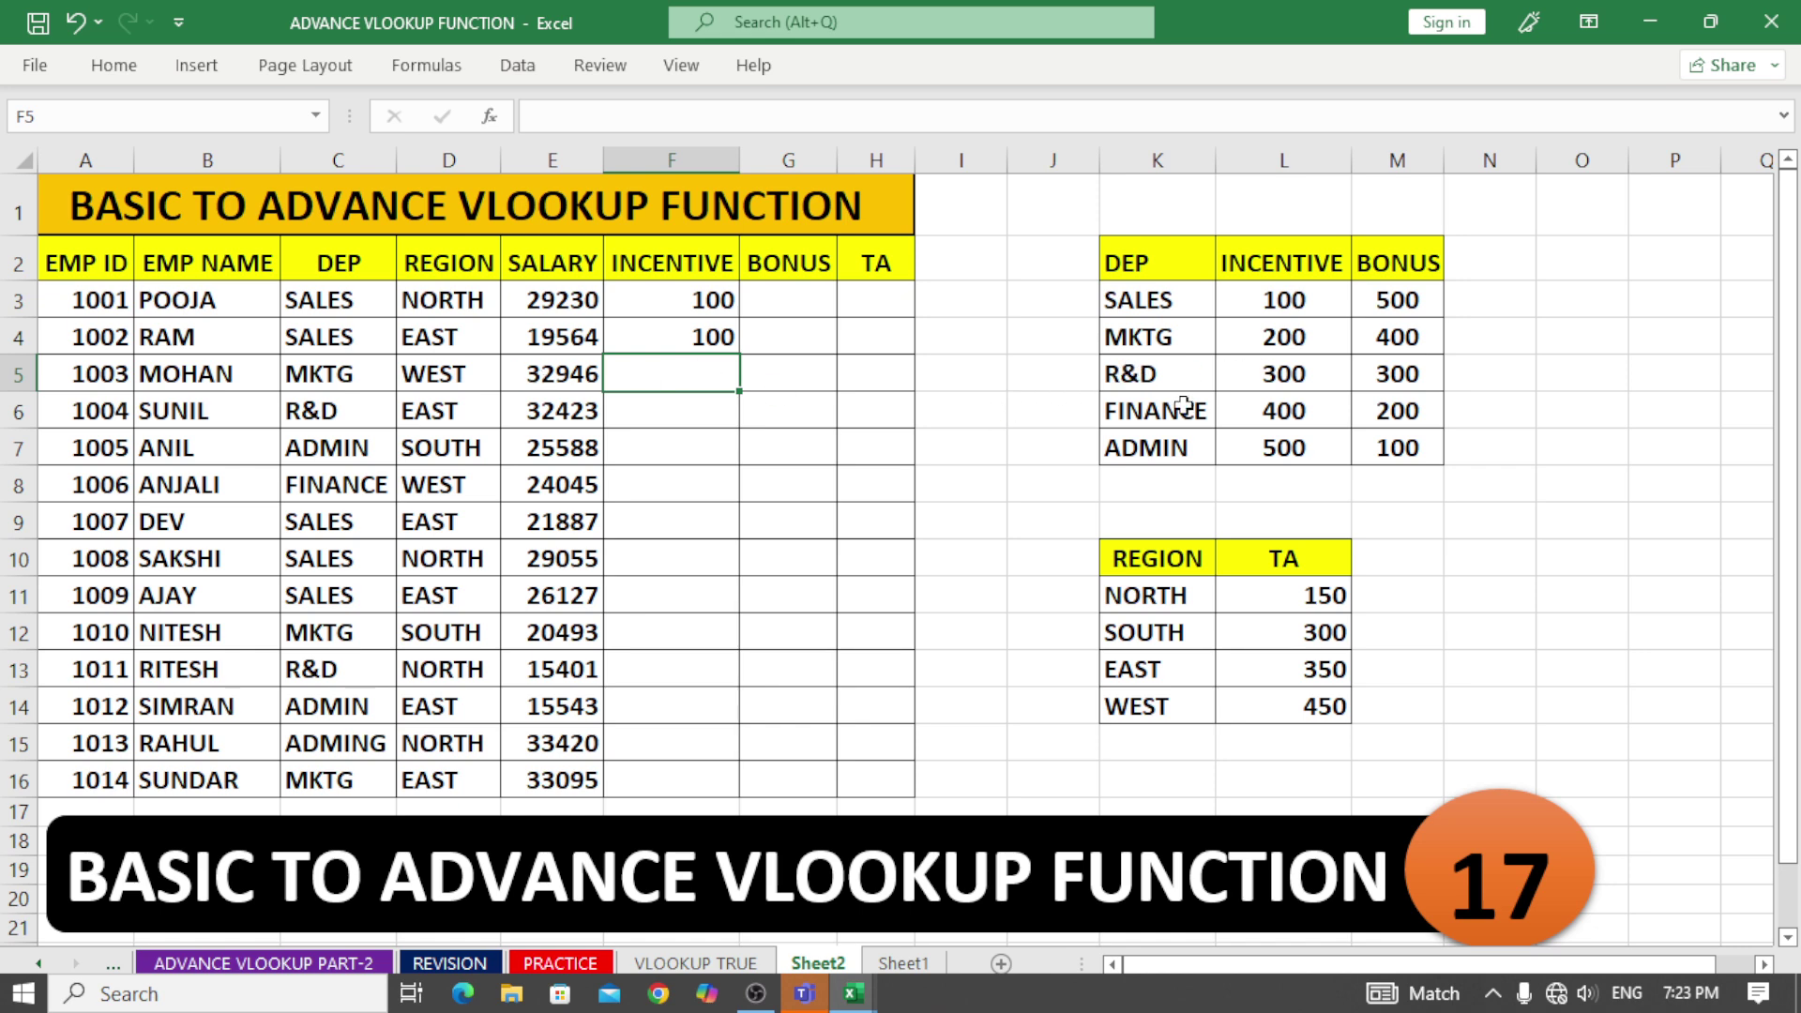
type("200")
key("Return")
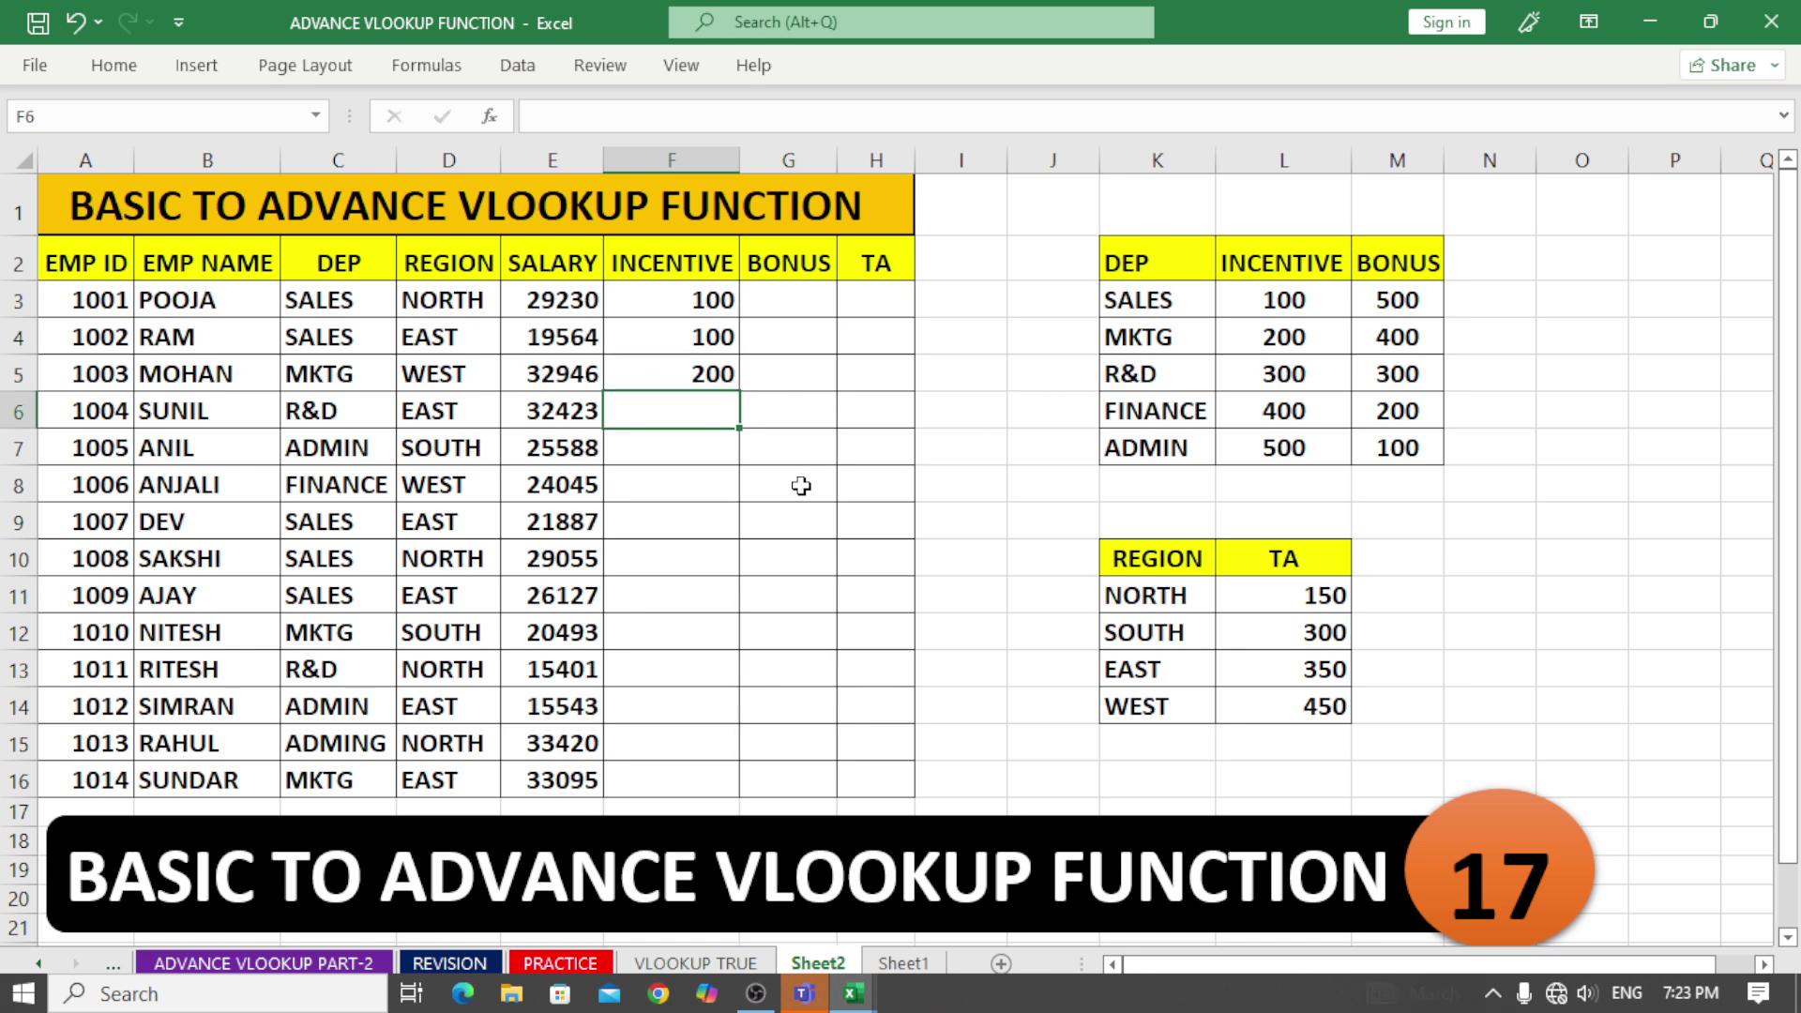
Step: Clear the manually entered incentives from cells F3 to F5
left_click_drag(675, 303, 690, 377)
key("Delete")
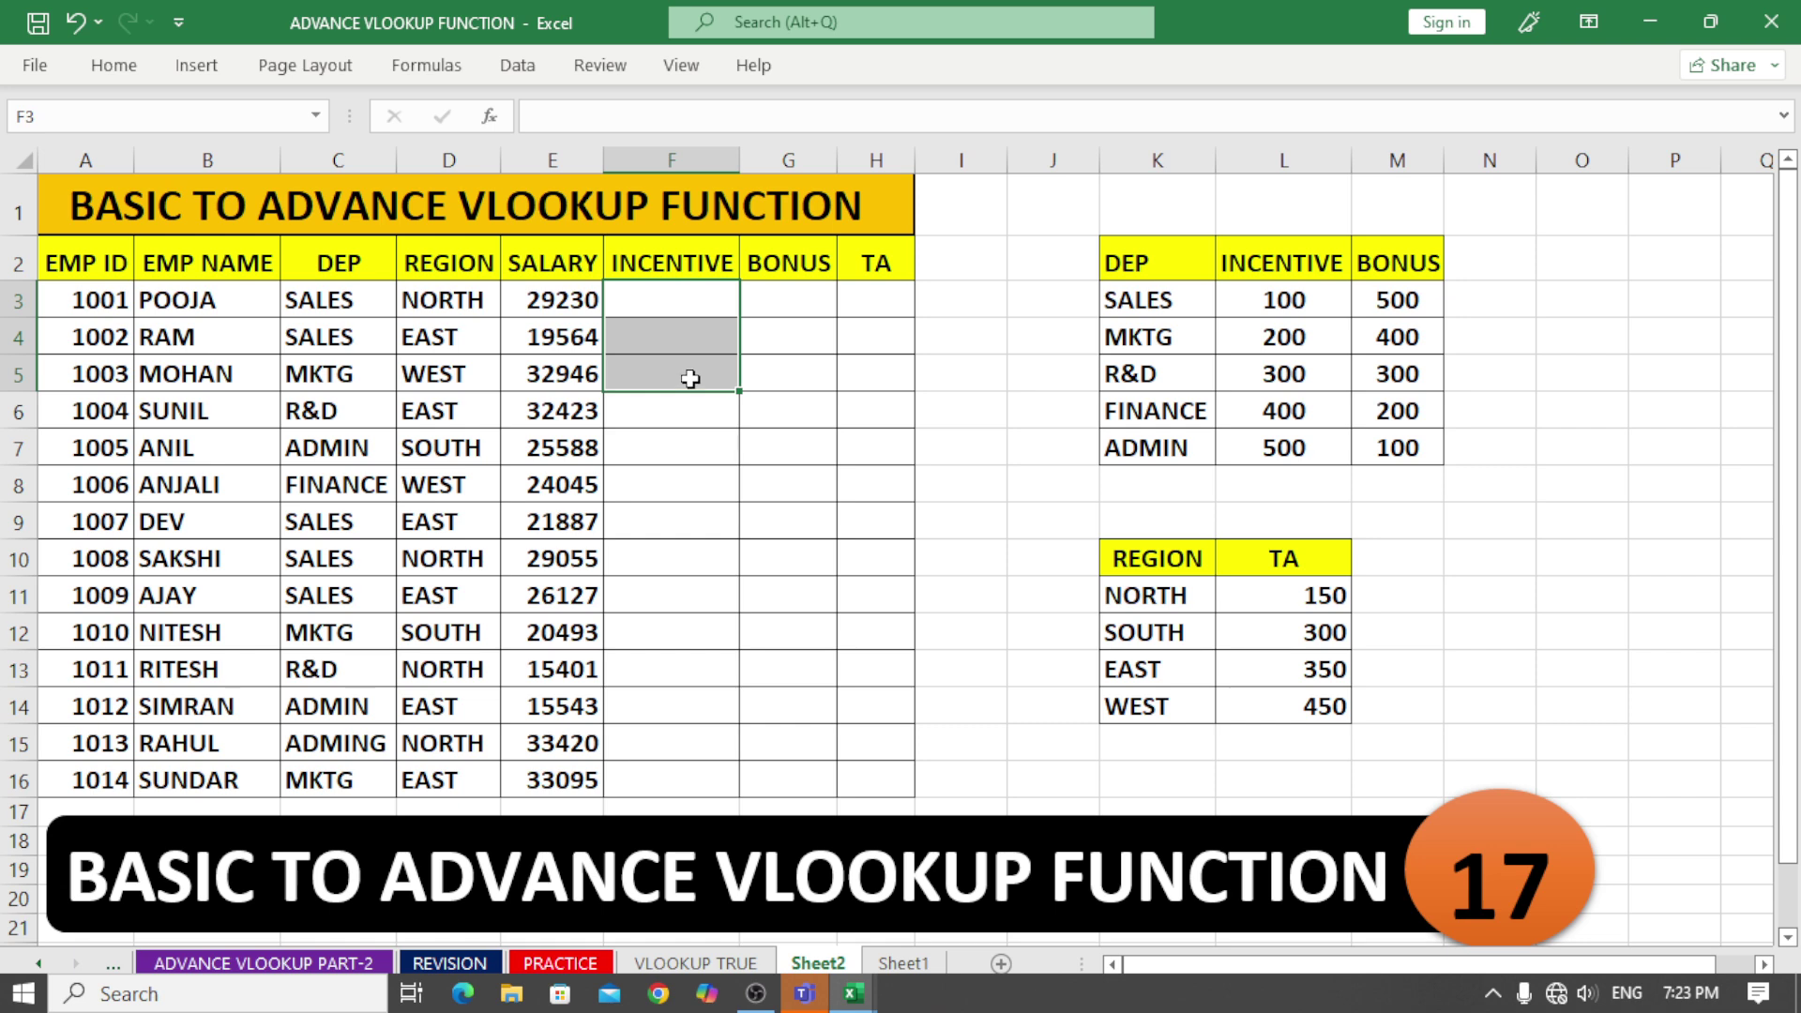
left_click(764, 449)
Step: Start a VLOOKUP formula in cell F3 with the department cell C3 as the lookup value
left_click(649, 294)
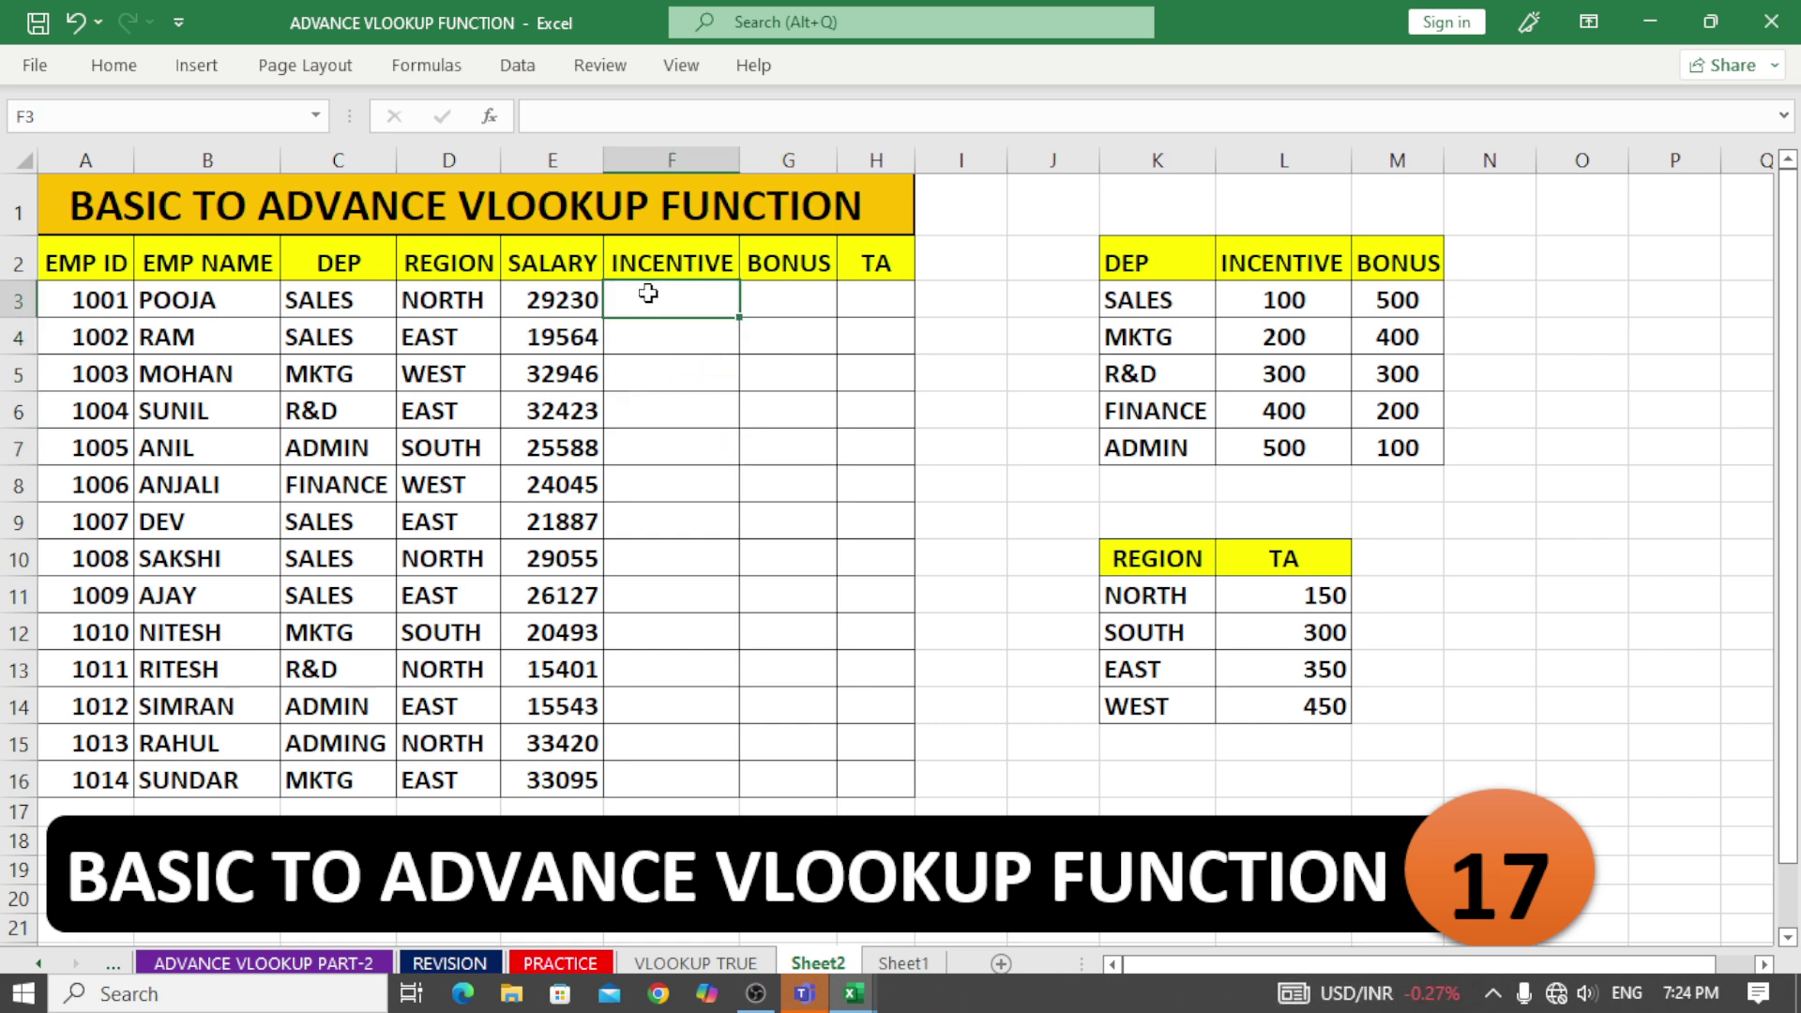
type("=vloo")
key("Tab")
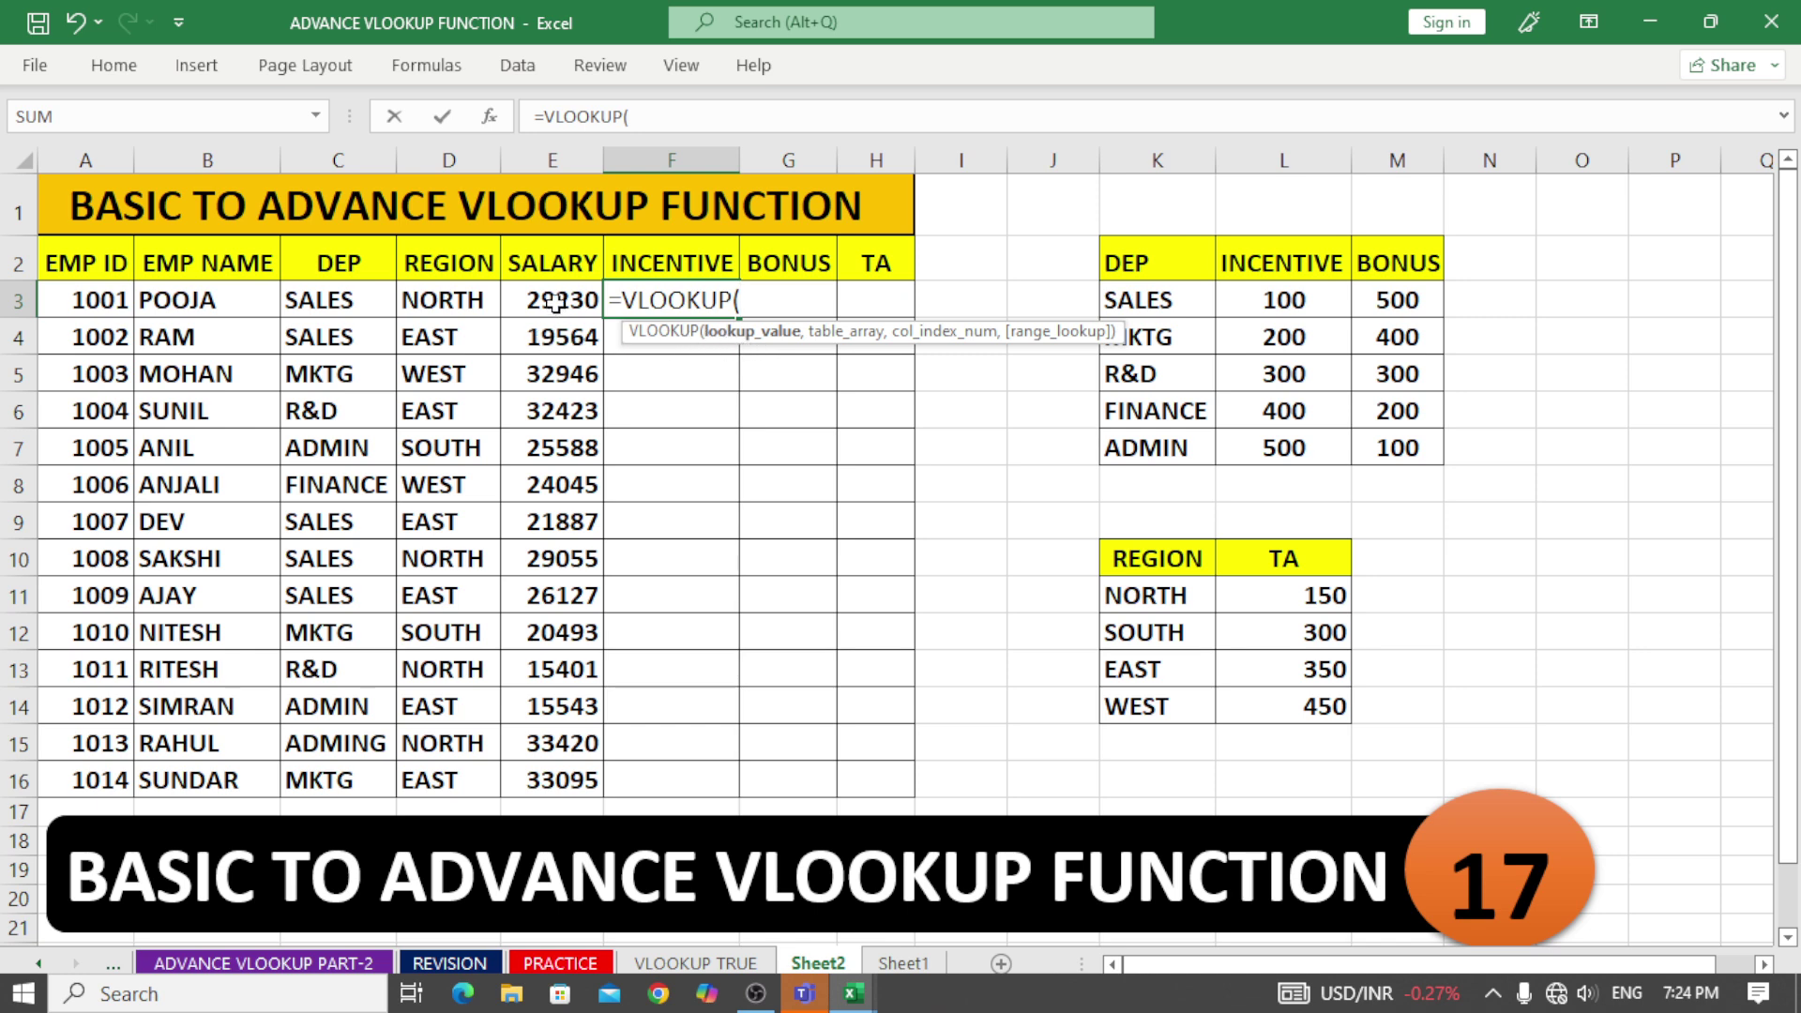
left_click(349, 297)
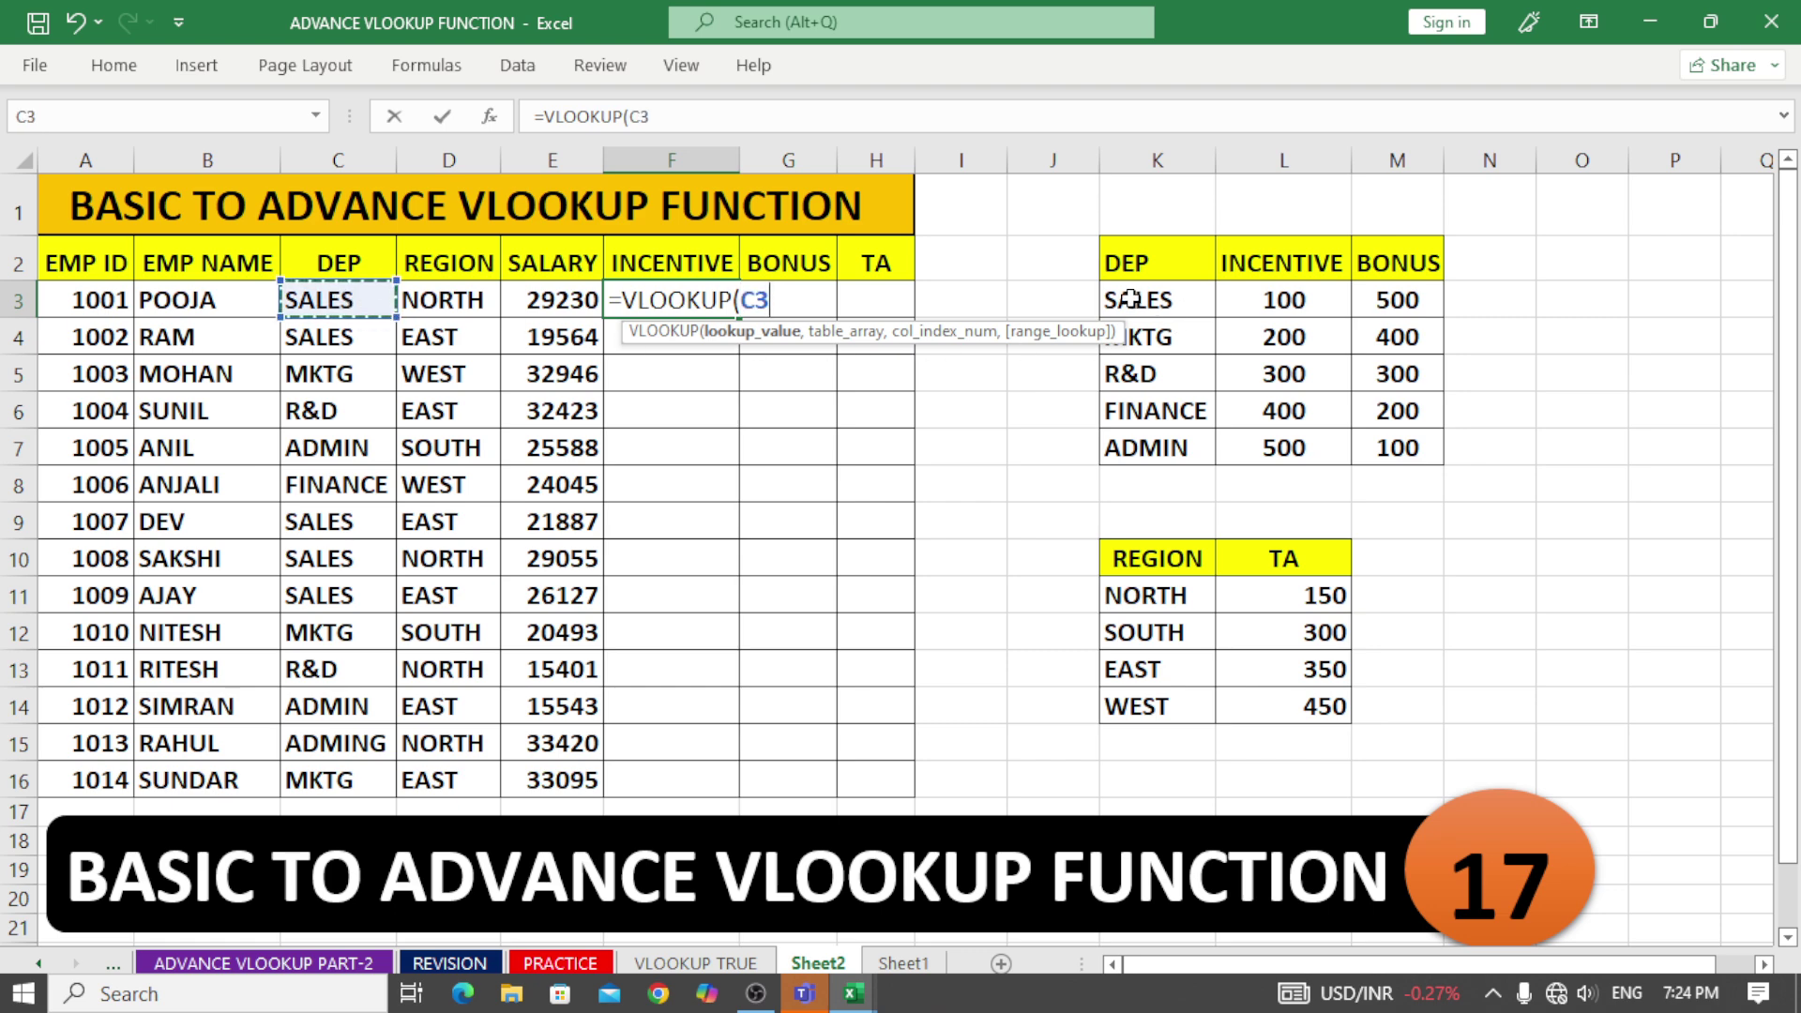
left_click_drag(996, 334, 889, 388)
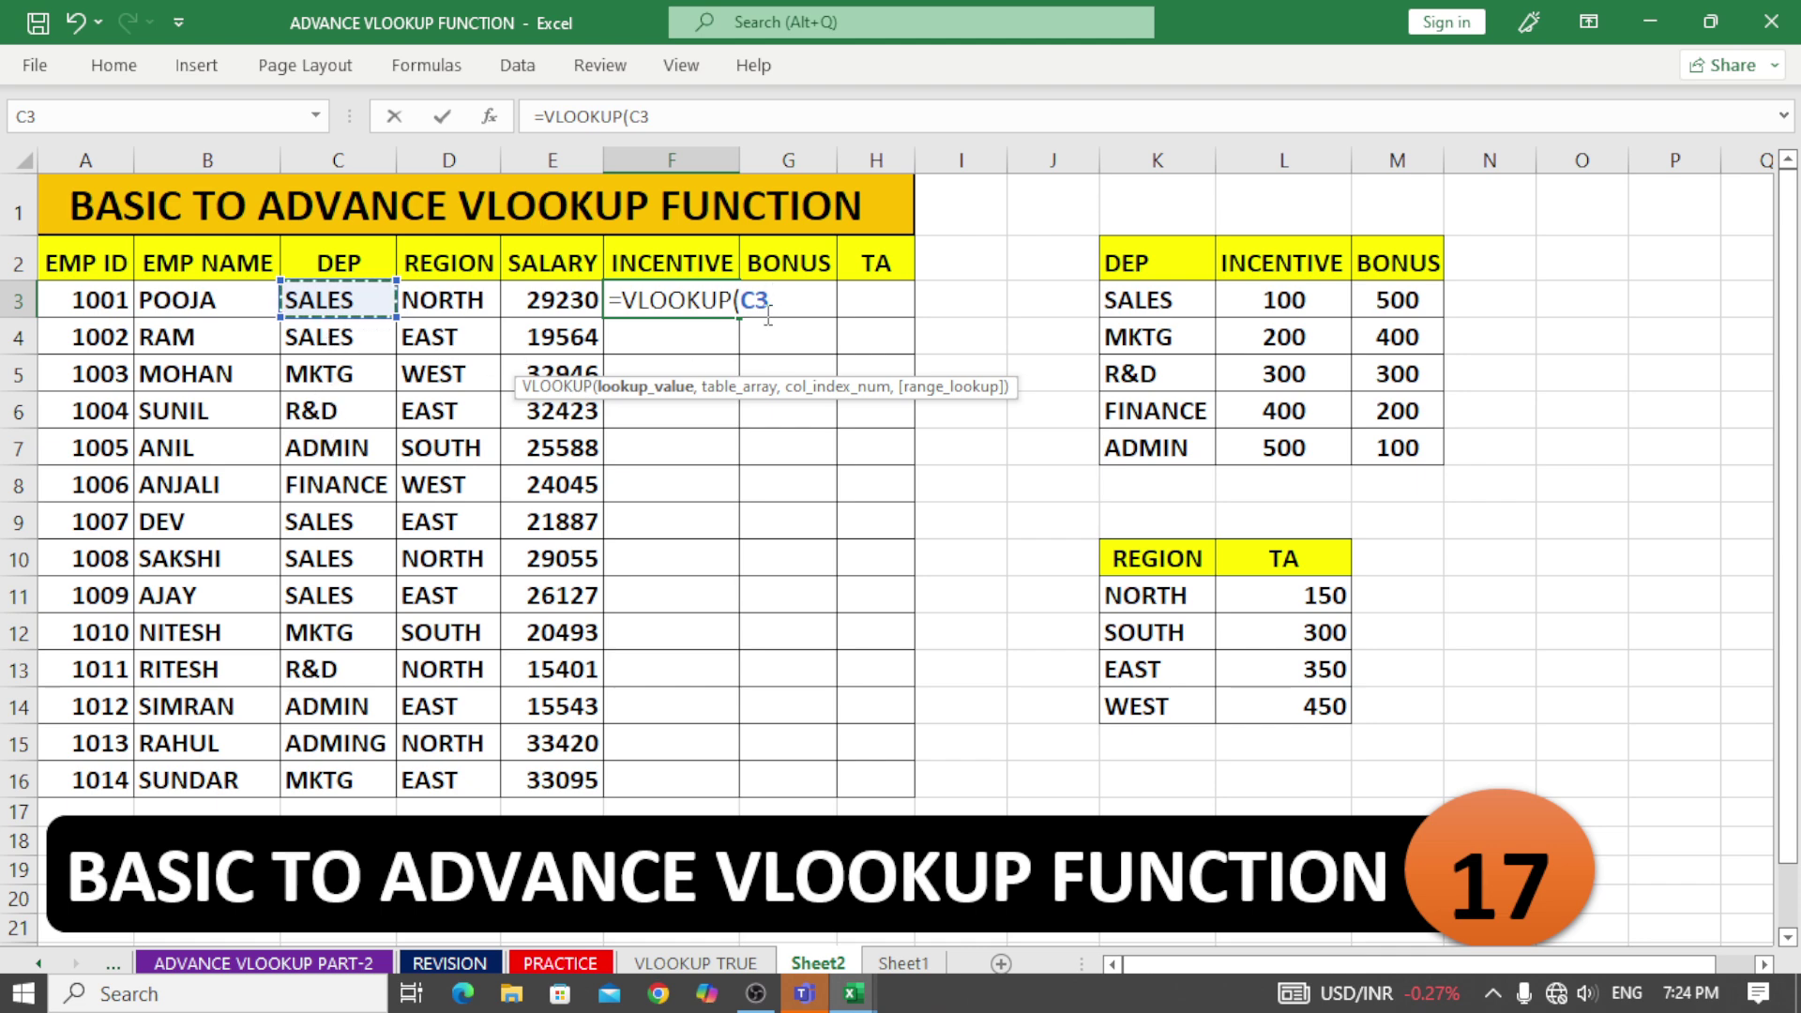
Step: Extend the F3 VLOOKUP formula with the absolute table array $K$2:$M$7 and column index 2
type(",")
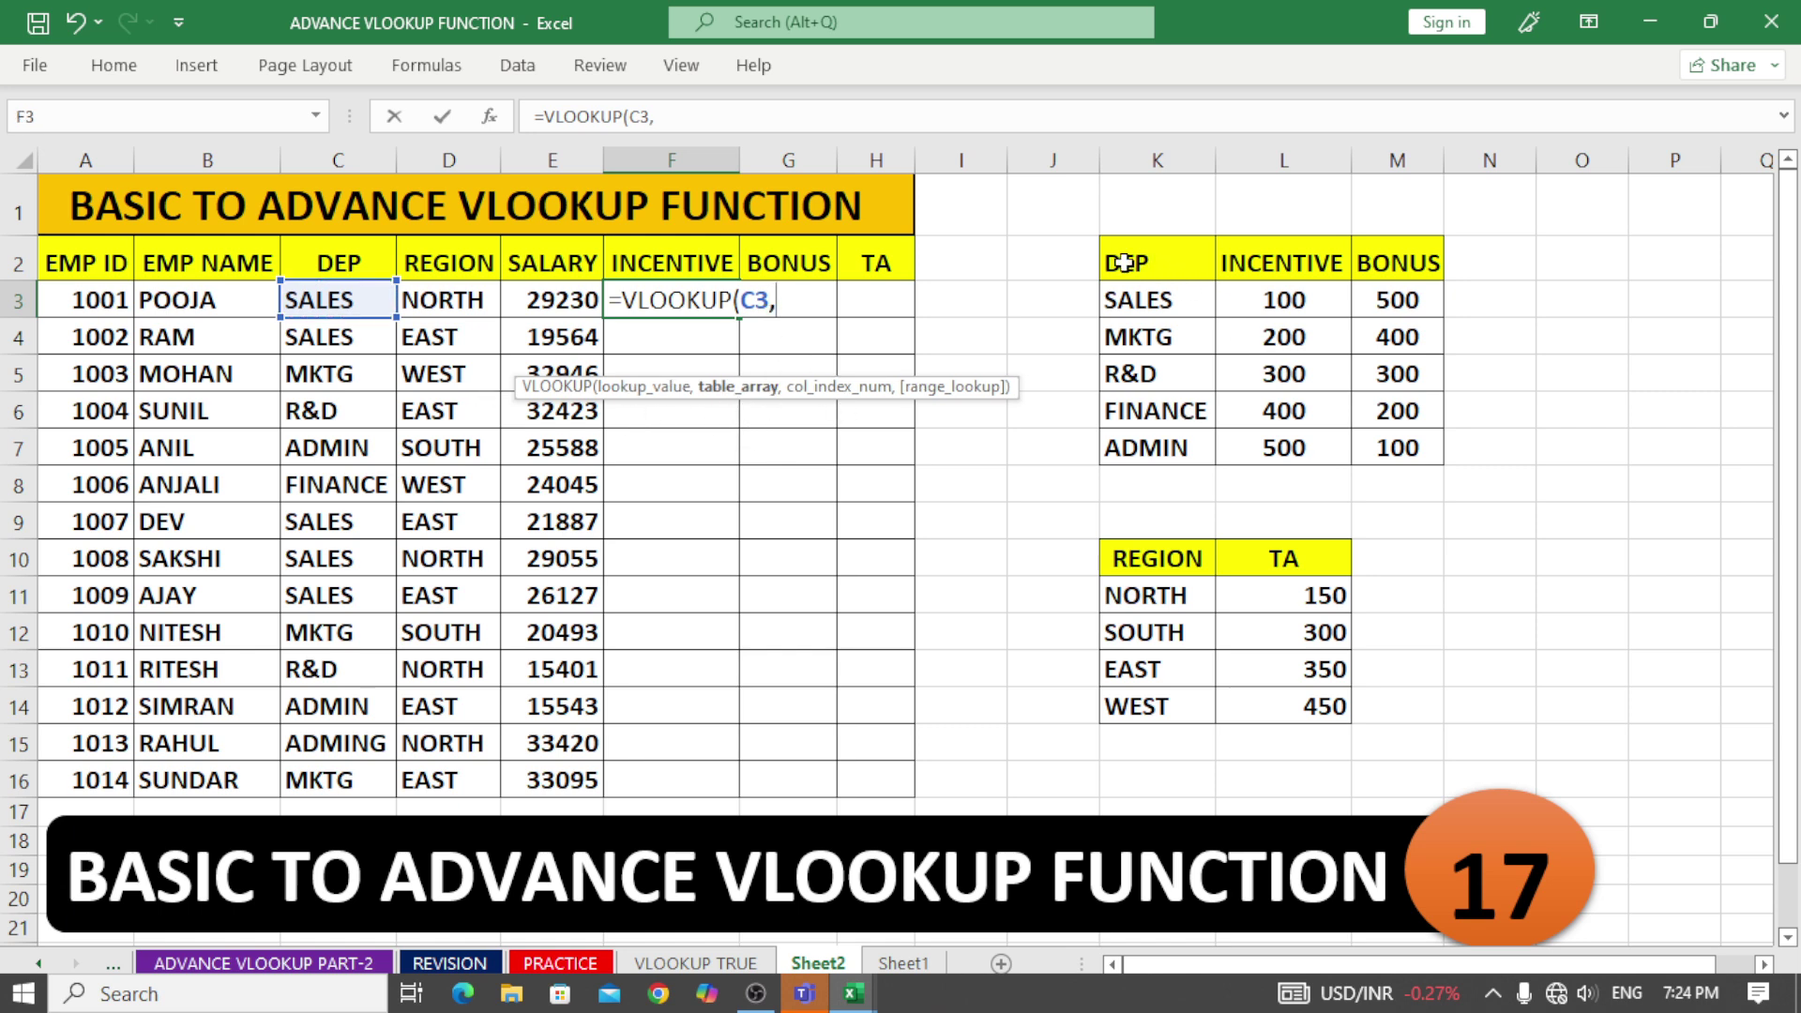
left_click_drag(1126, 262, 1397, 448)
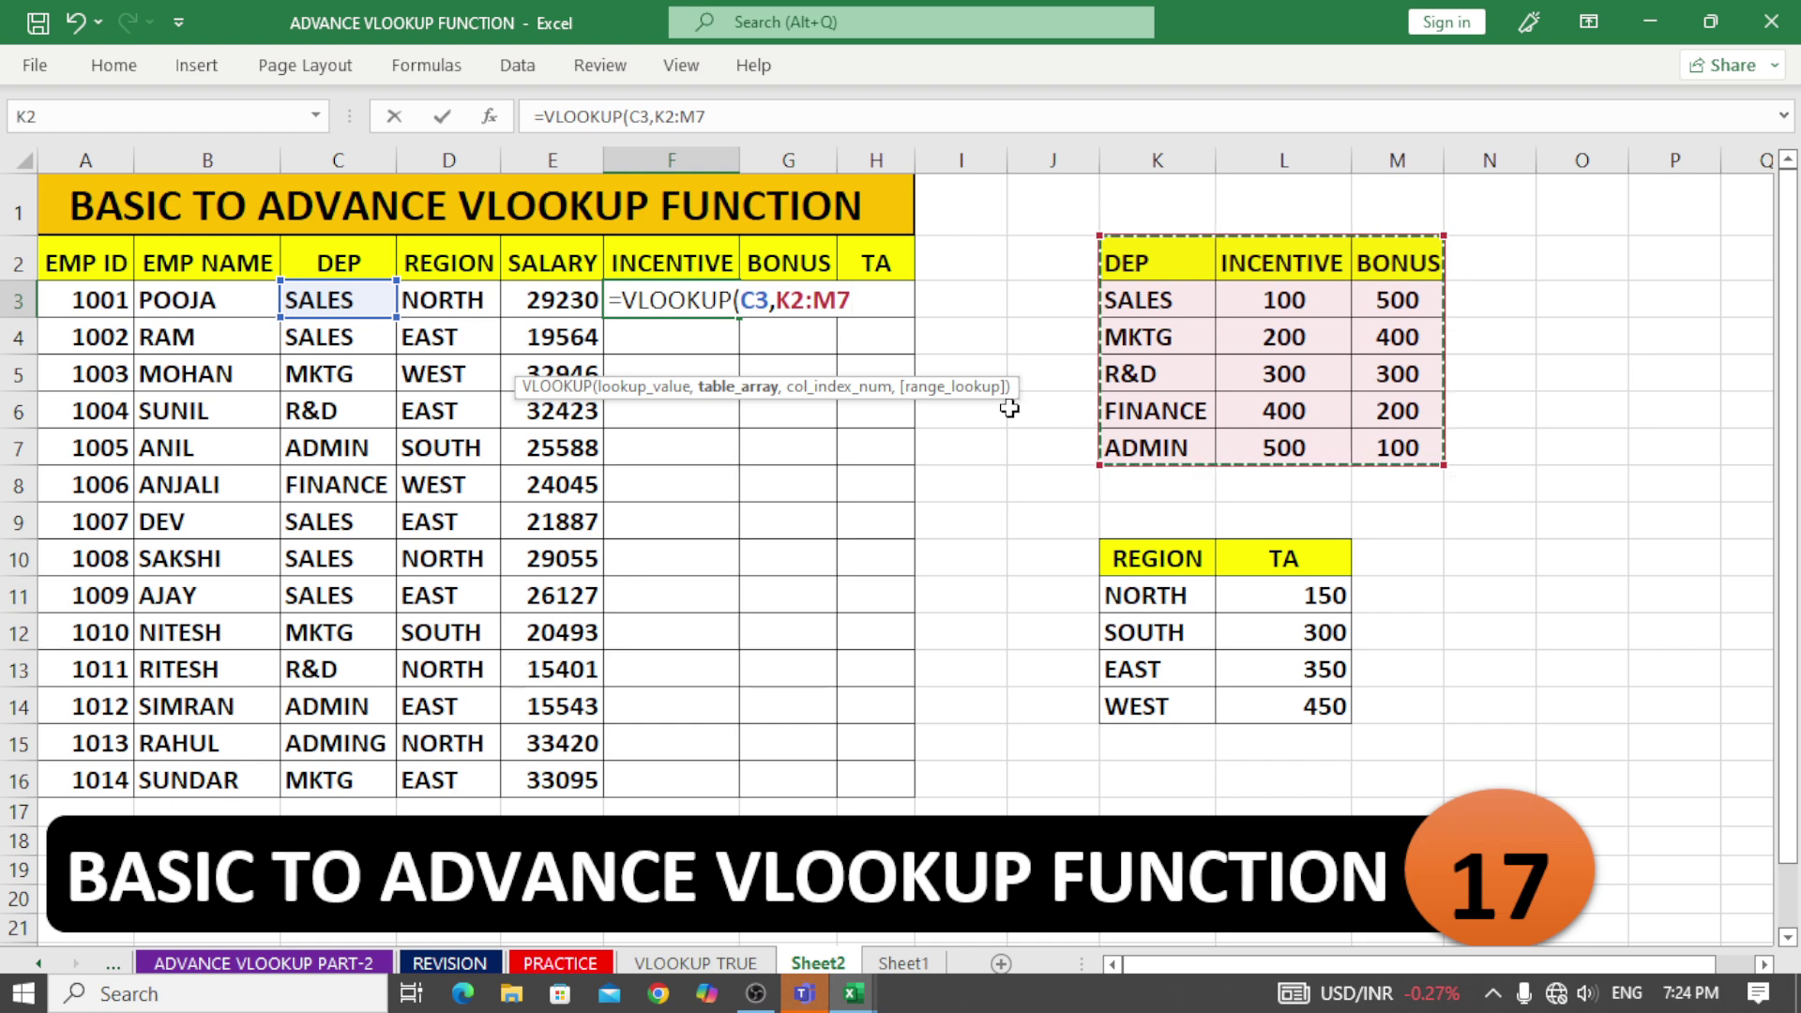
type(",")
key("BackSpace")
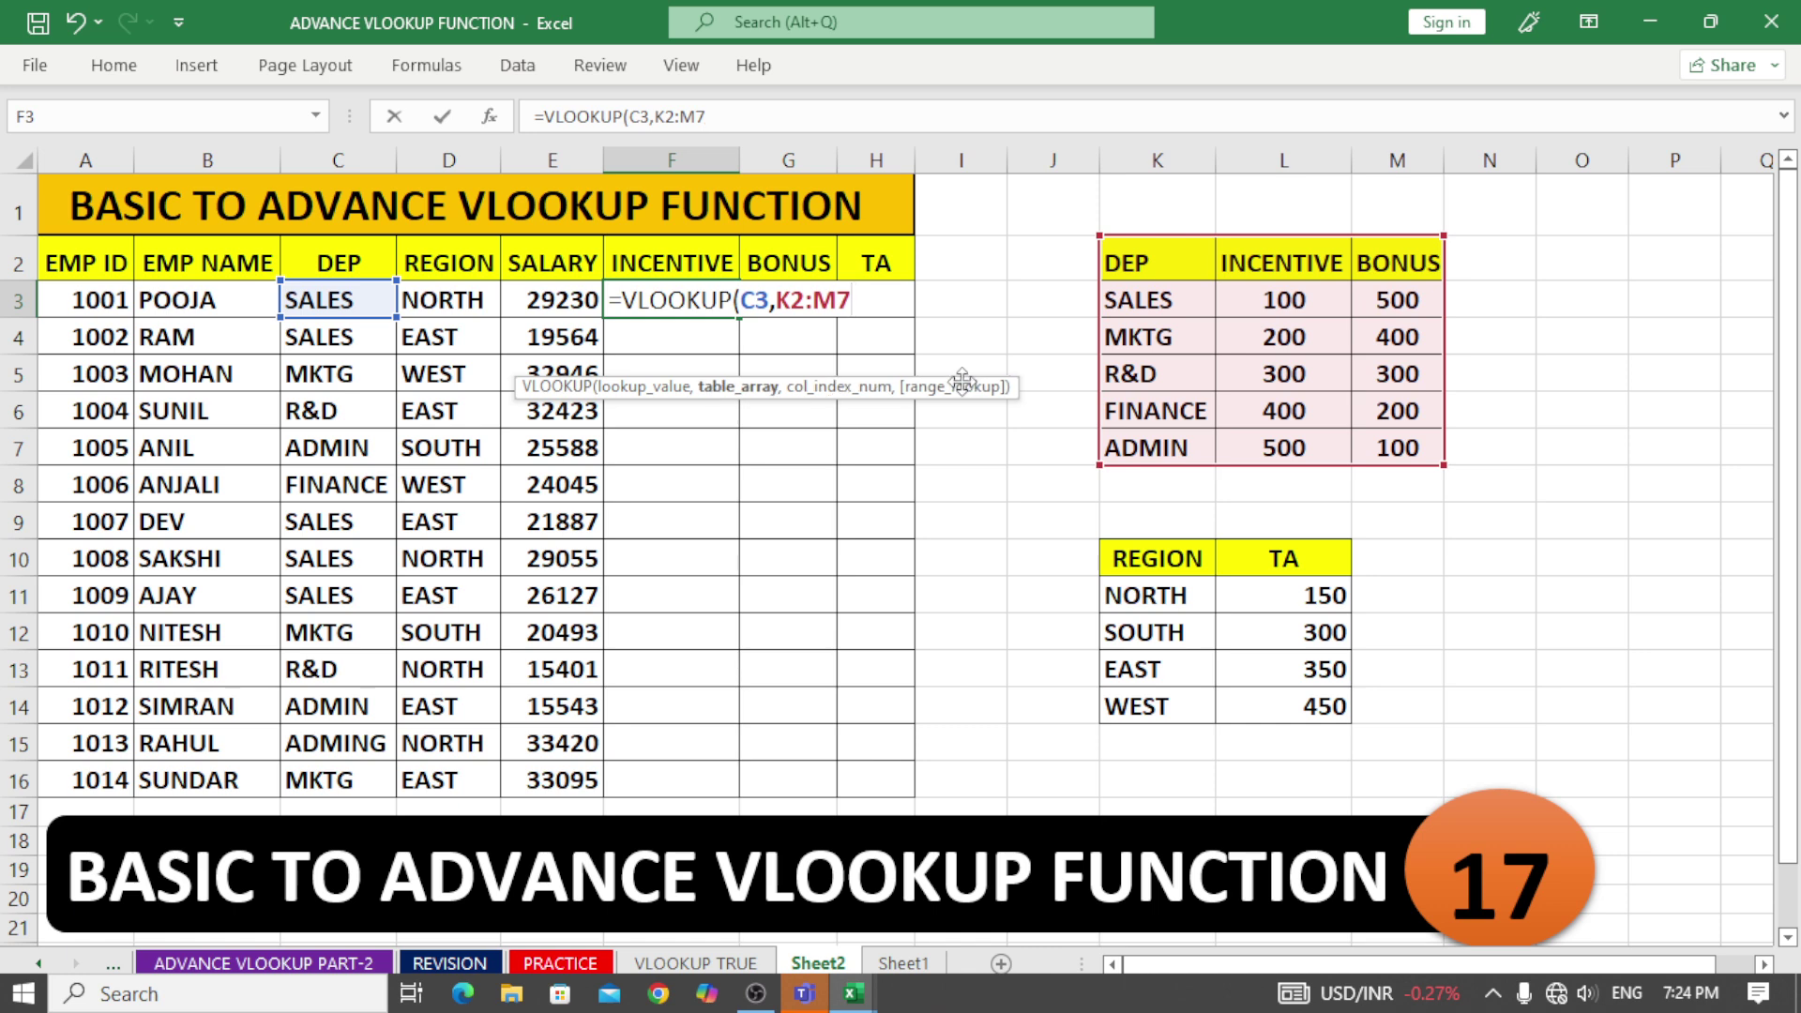
left_click_drag(785, 302, 887, 298)
key("F4")
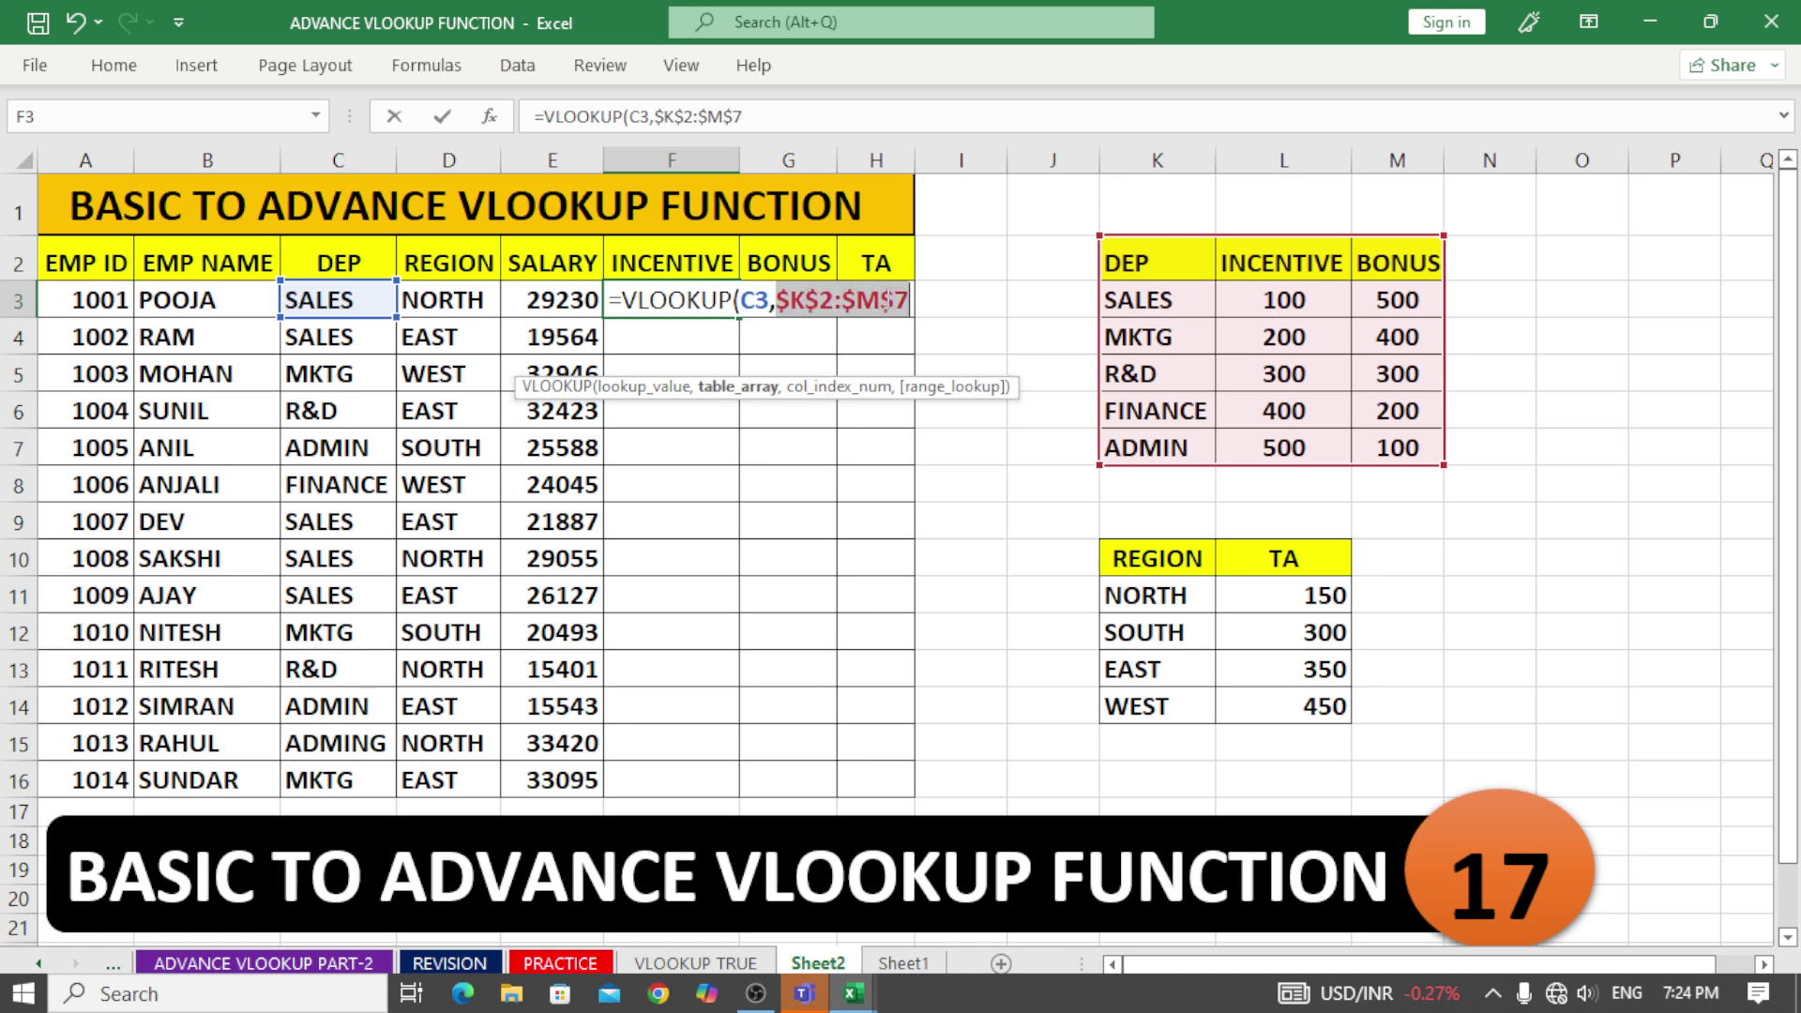
left_click(911, 300)
type(",2")
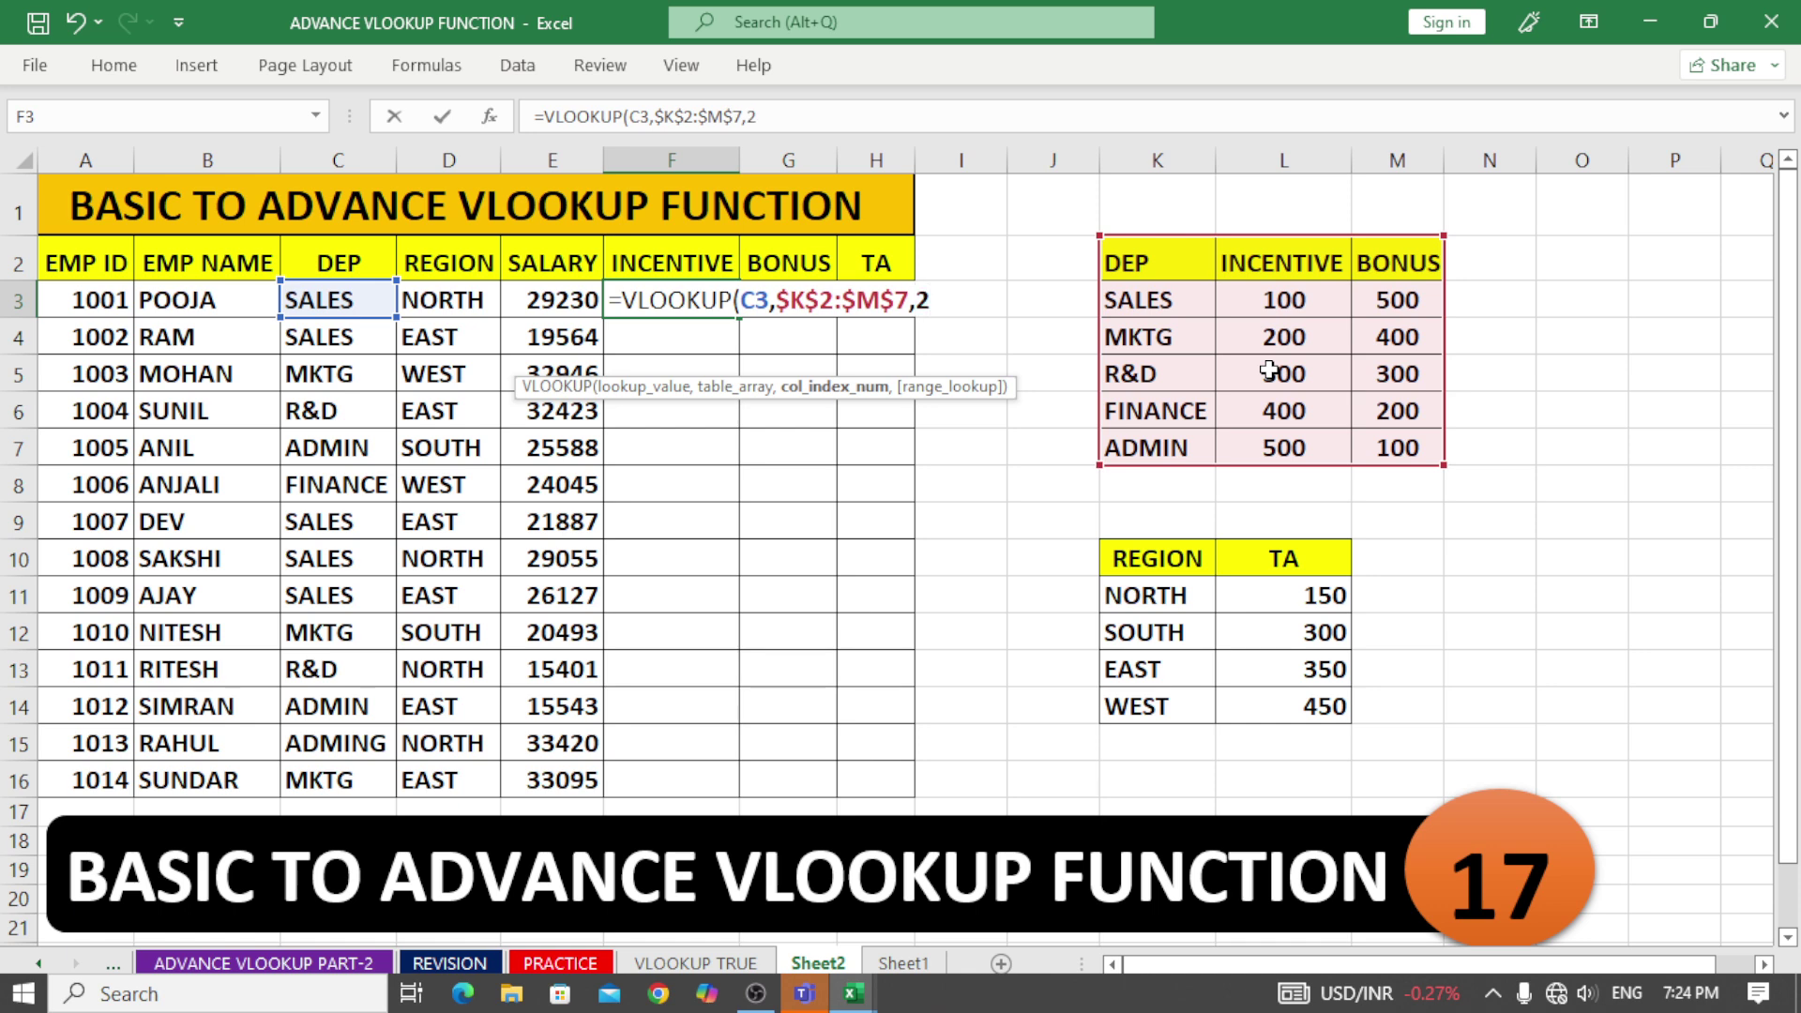
type(",")
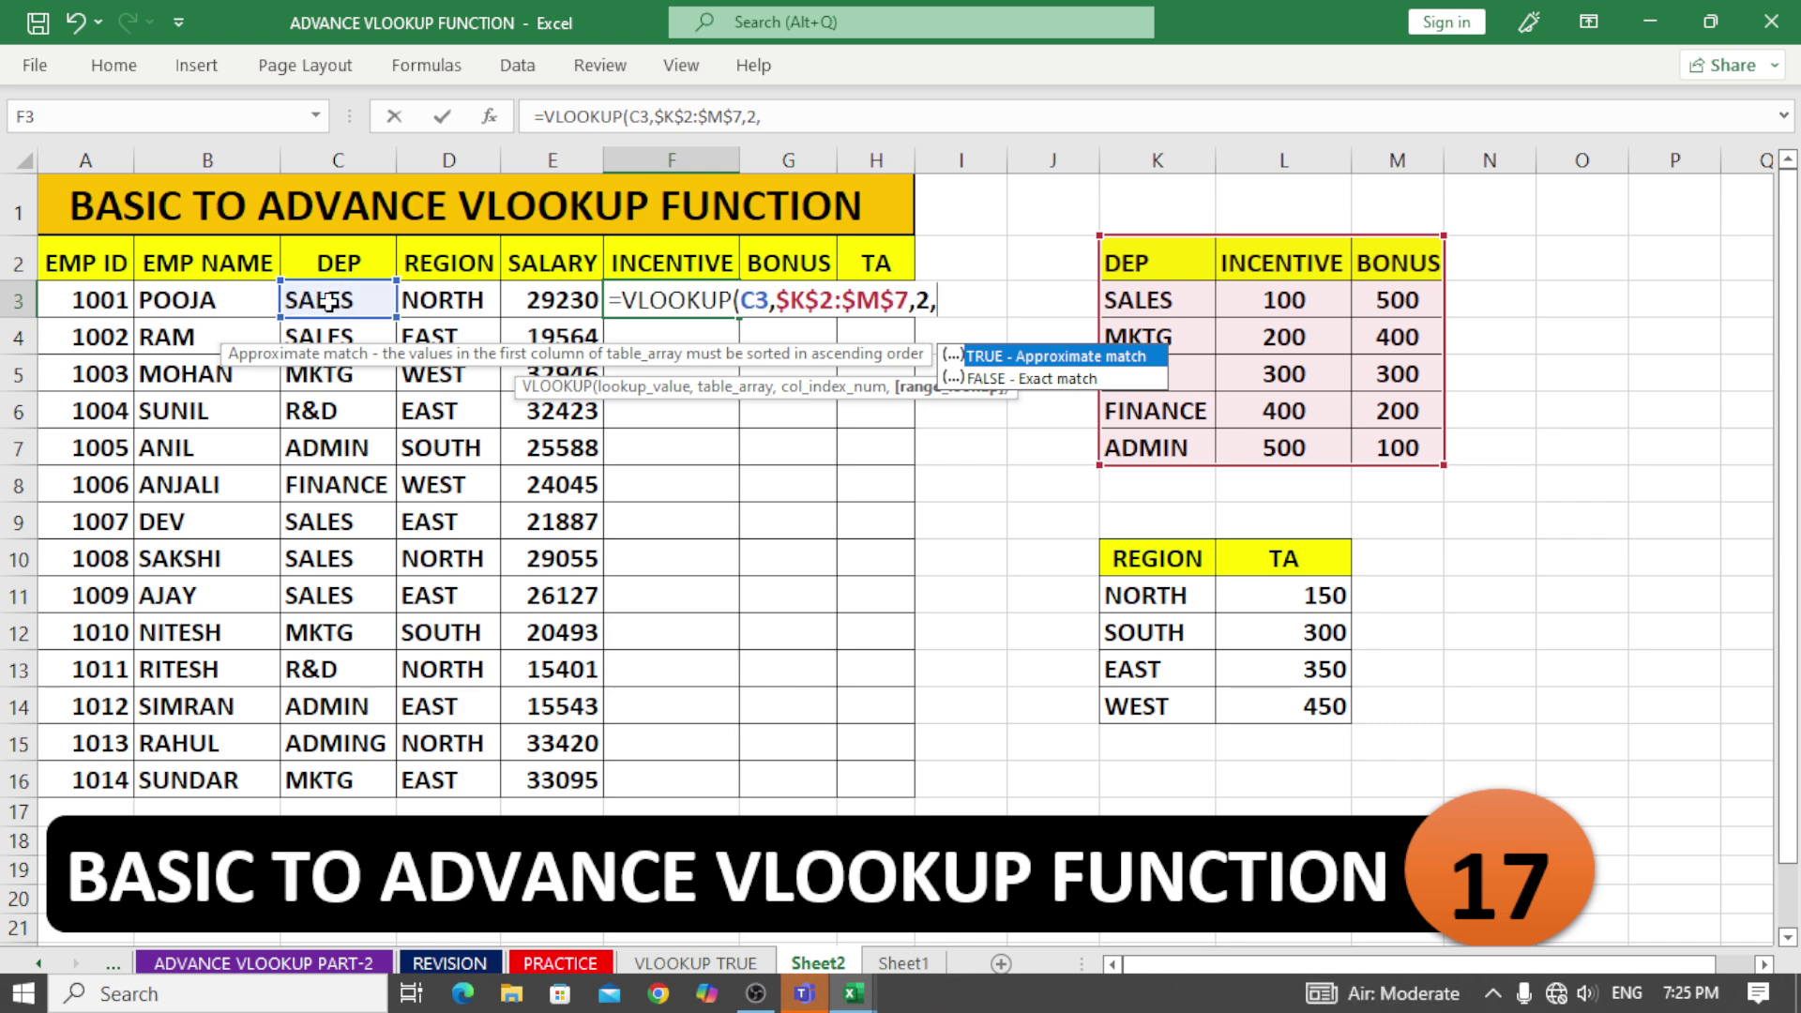
Step: Try FALSE as the exact-match argument of the F3 VLOOKUP formula and remove it again
left_click(1029, 380)
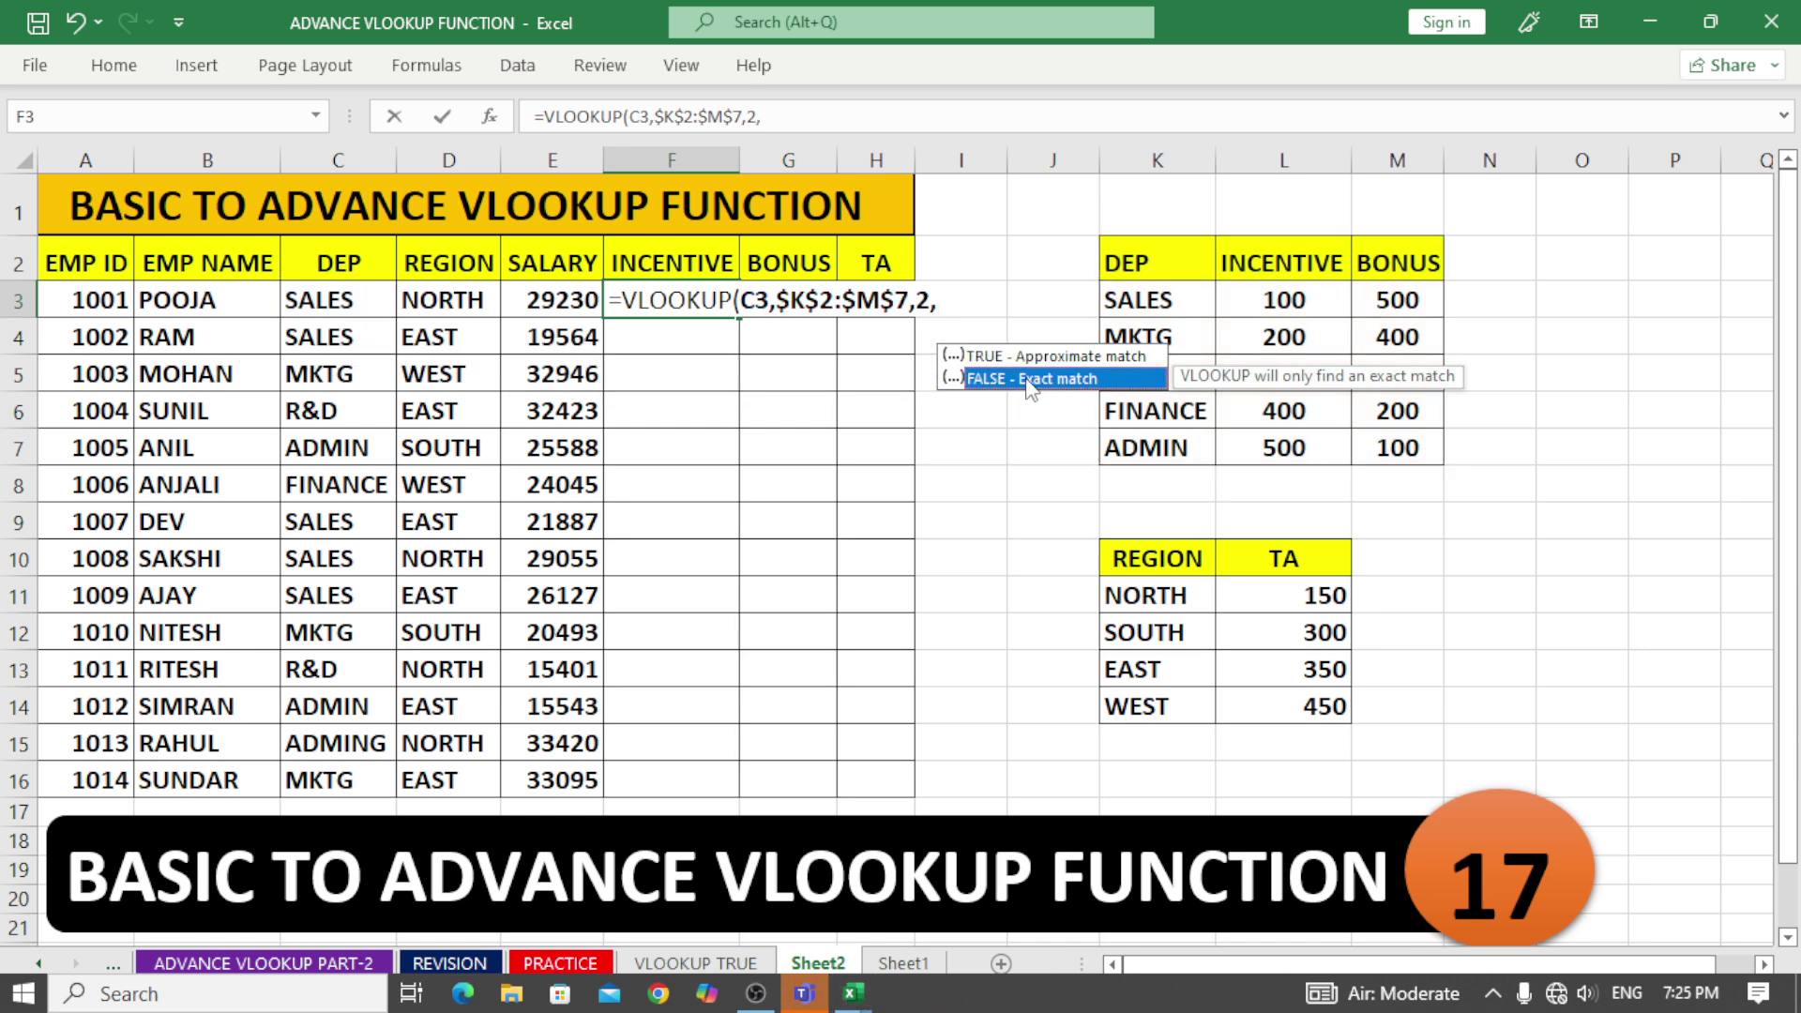
double_click(1031, 379)
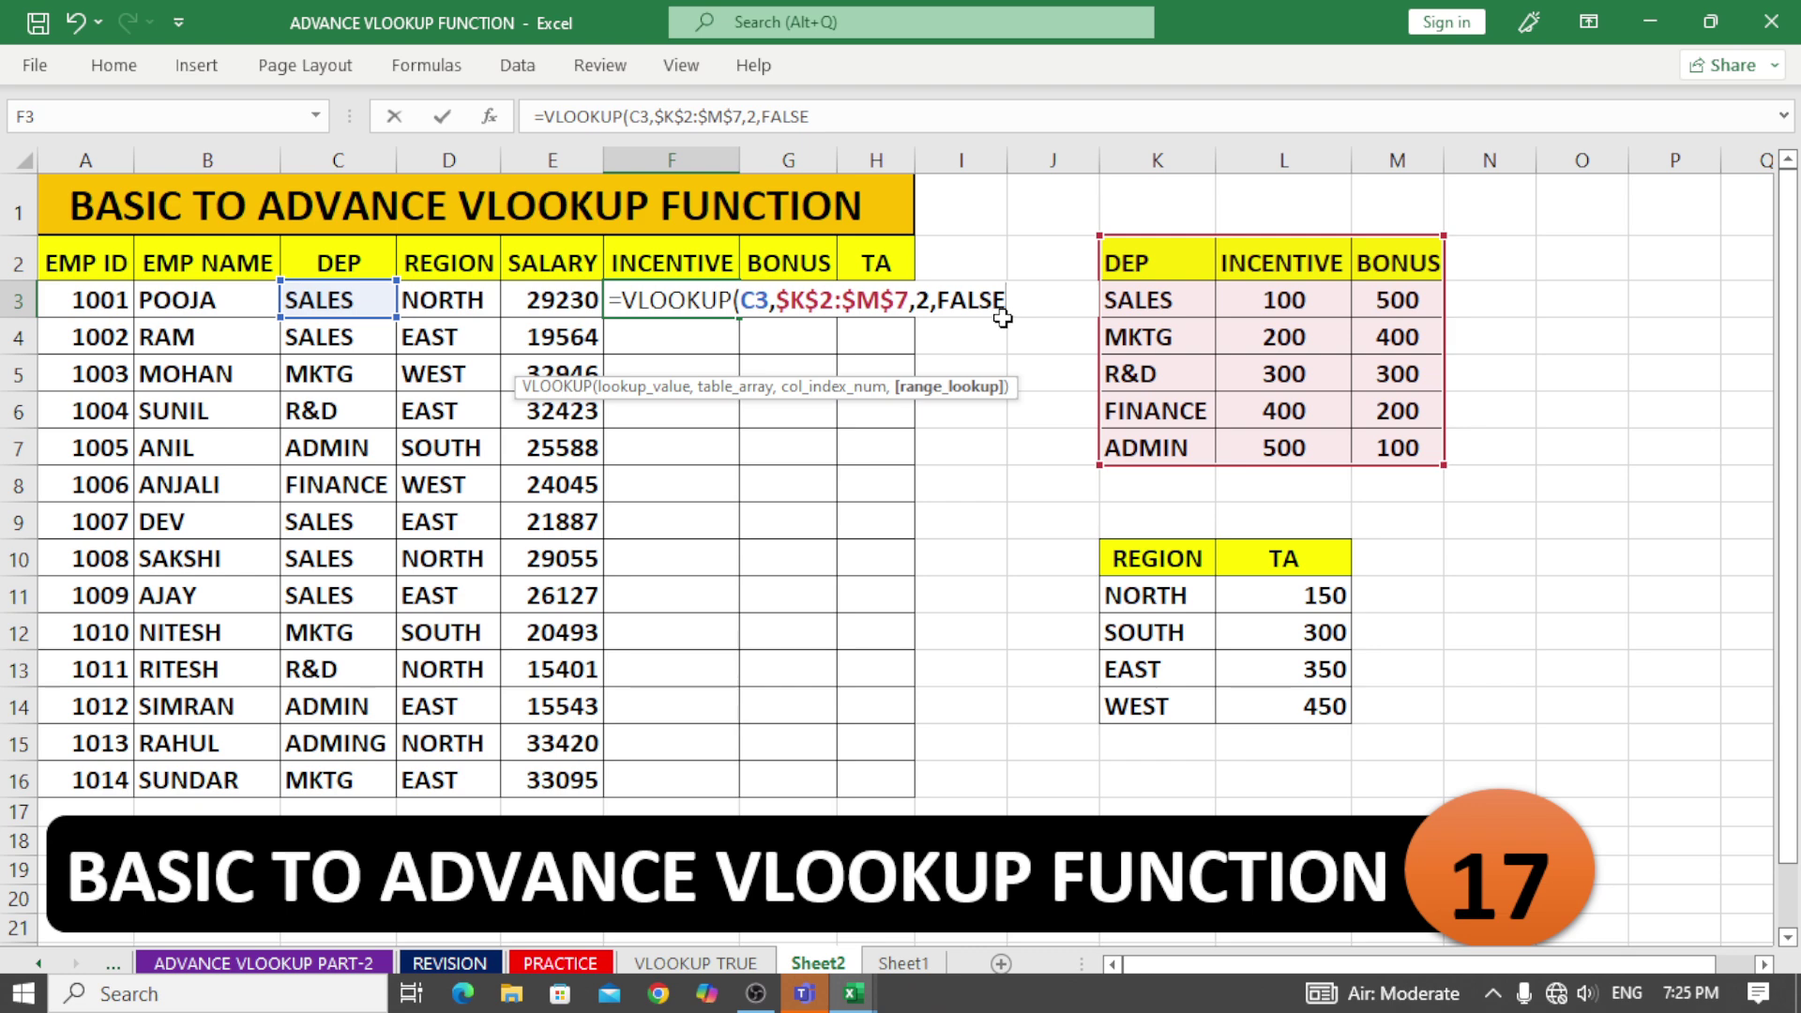
key("BackSpace")
key("BackSpace")
key("BackSpace")
key("BackSpace")
key("BackSpace")
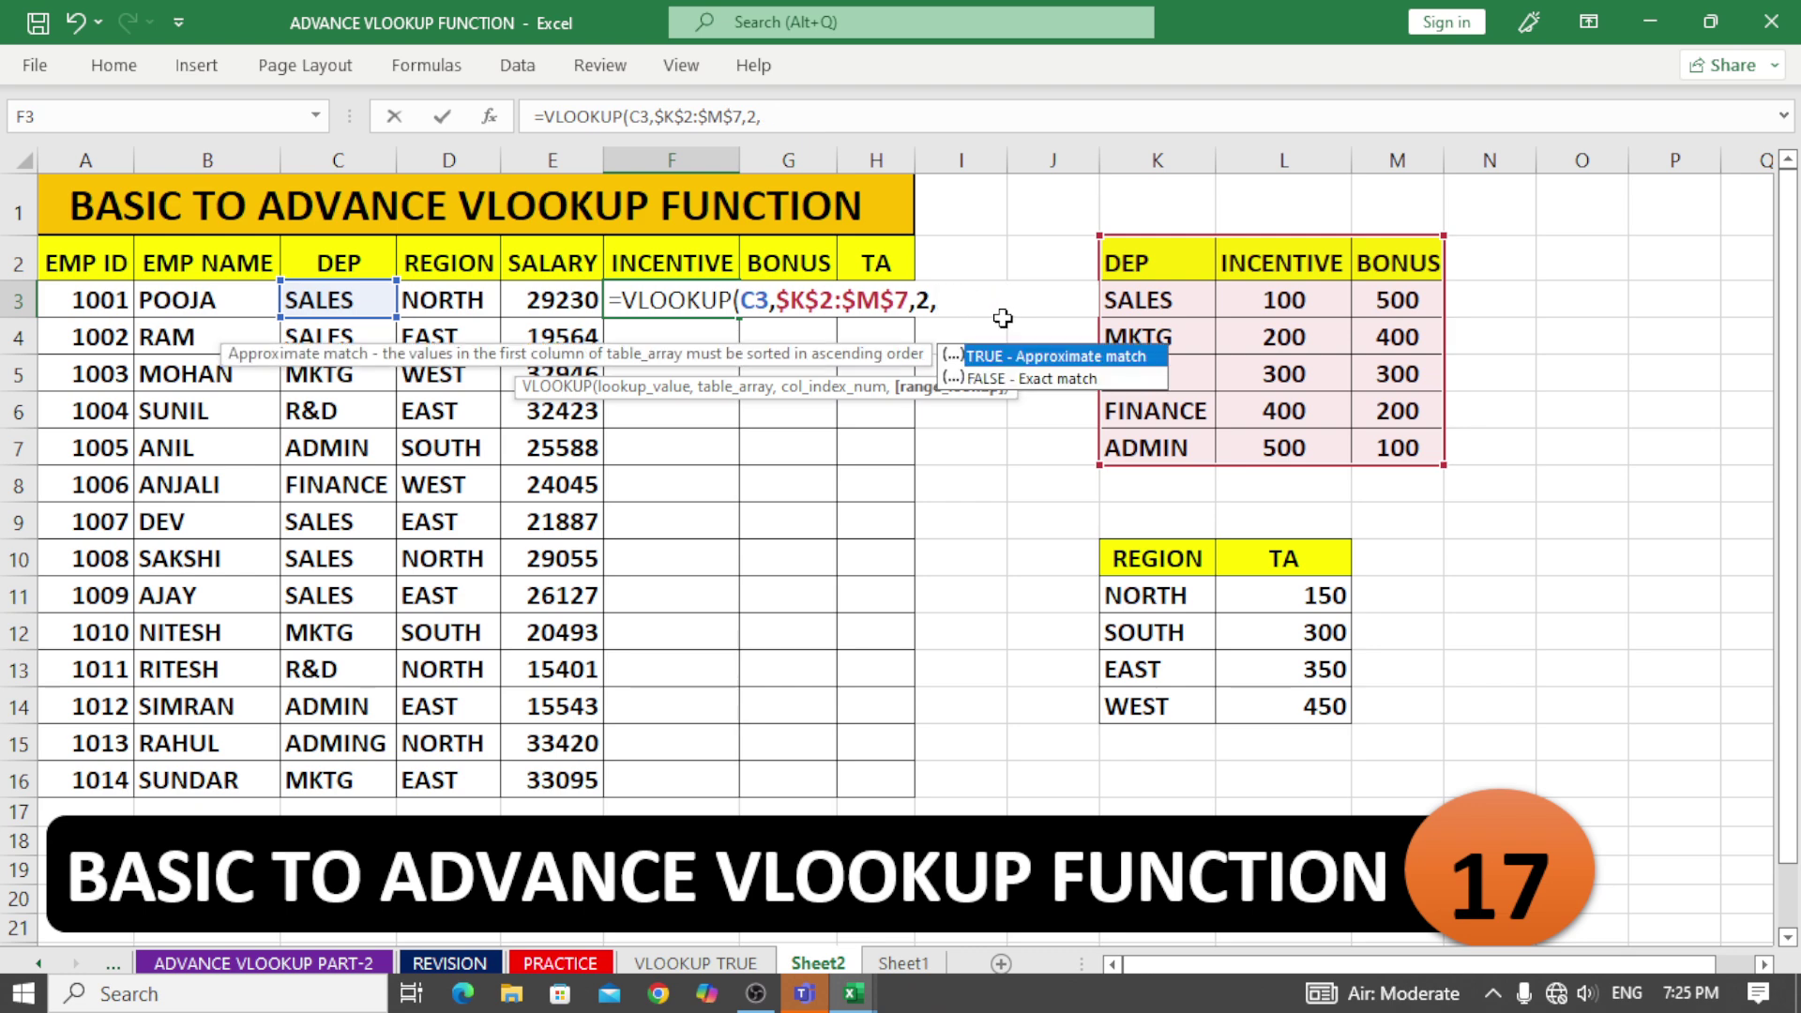
Step: Complete the F3 VLOOKUP formula with 0 for exact match, and fill it down the INCENTIVE column to F16
type("0")
key("Return")
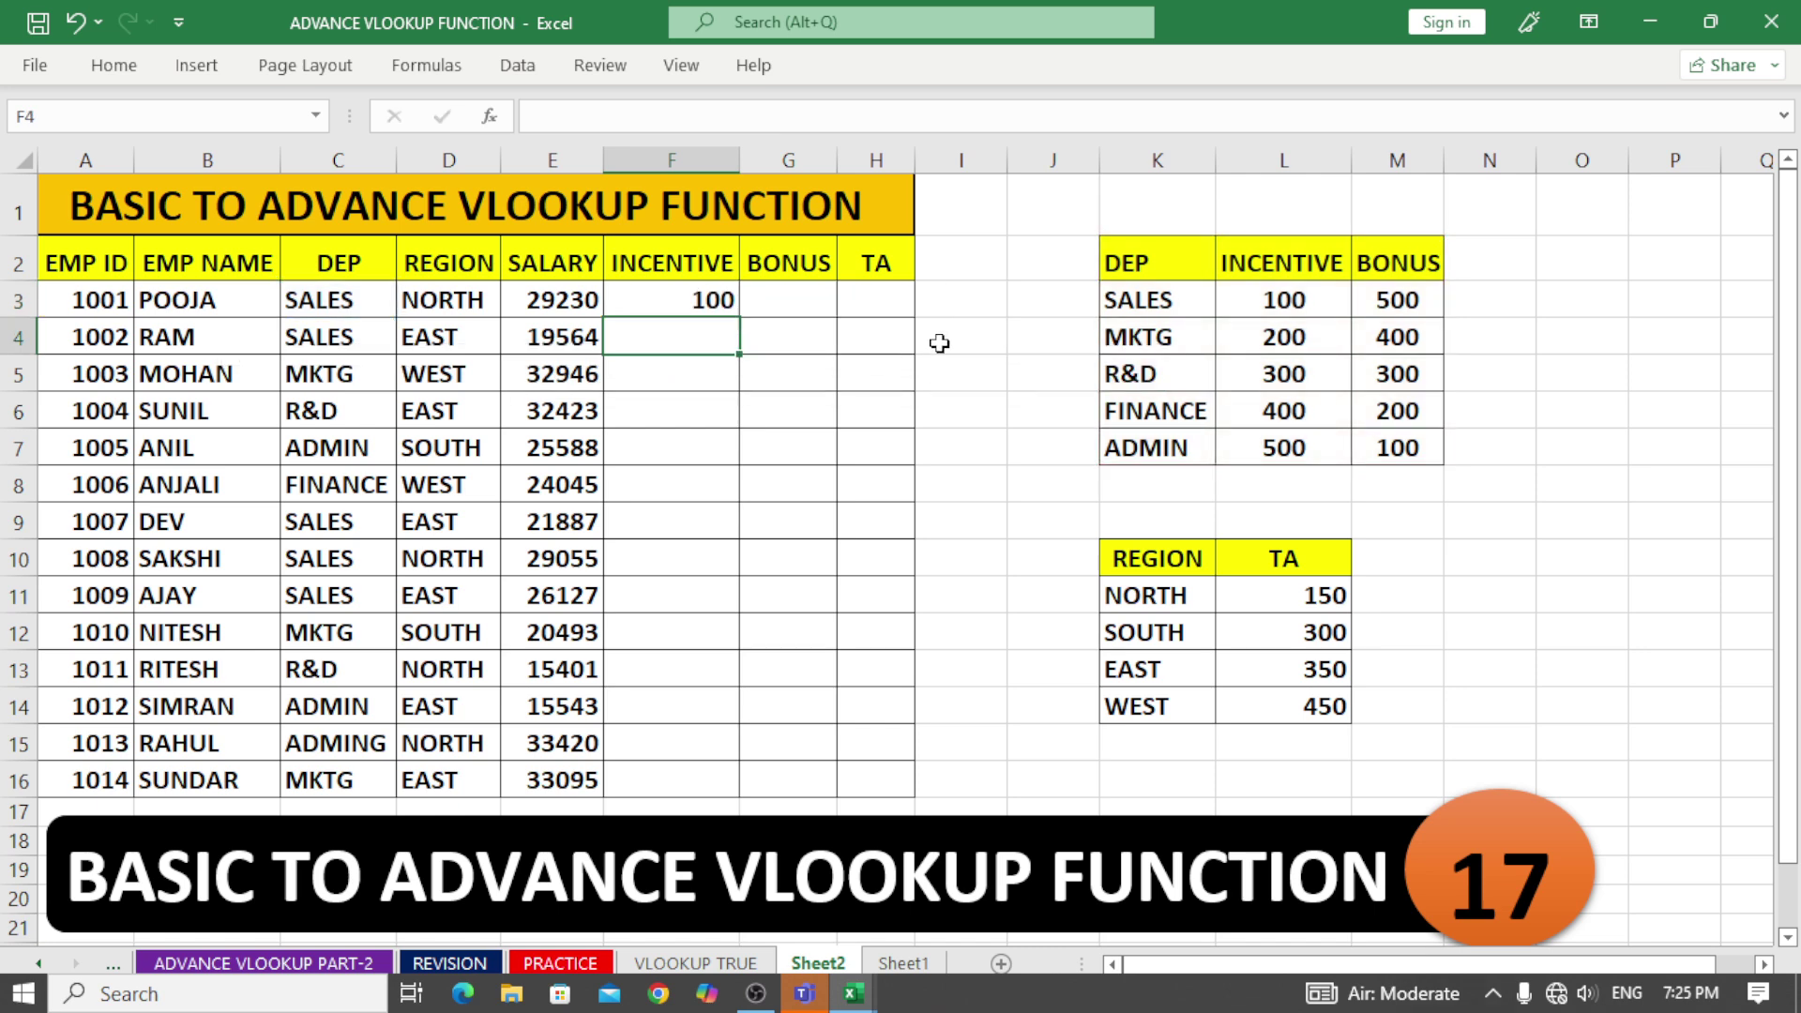
left_click(721, 302)
left_click_drag(739, 318, 745, 794)
left_click(665, 740)
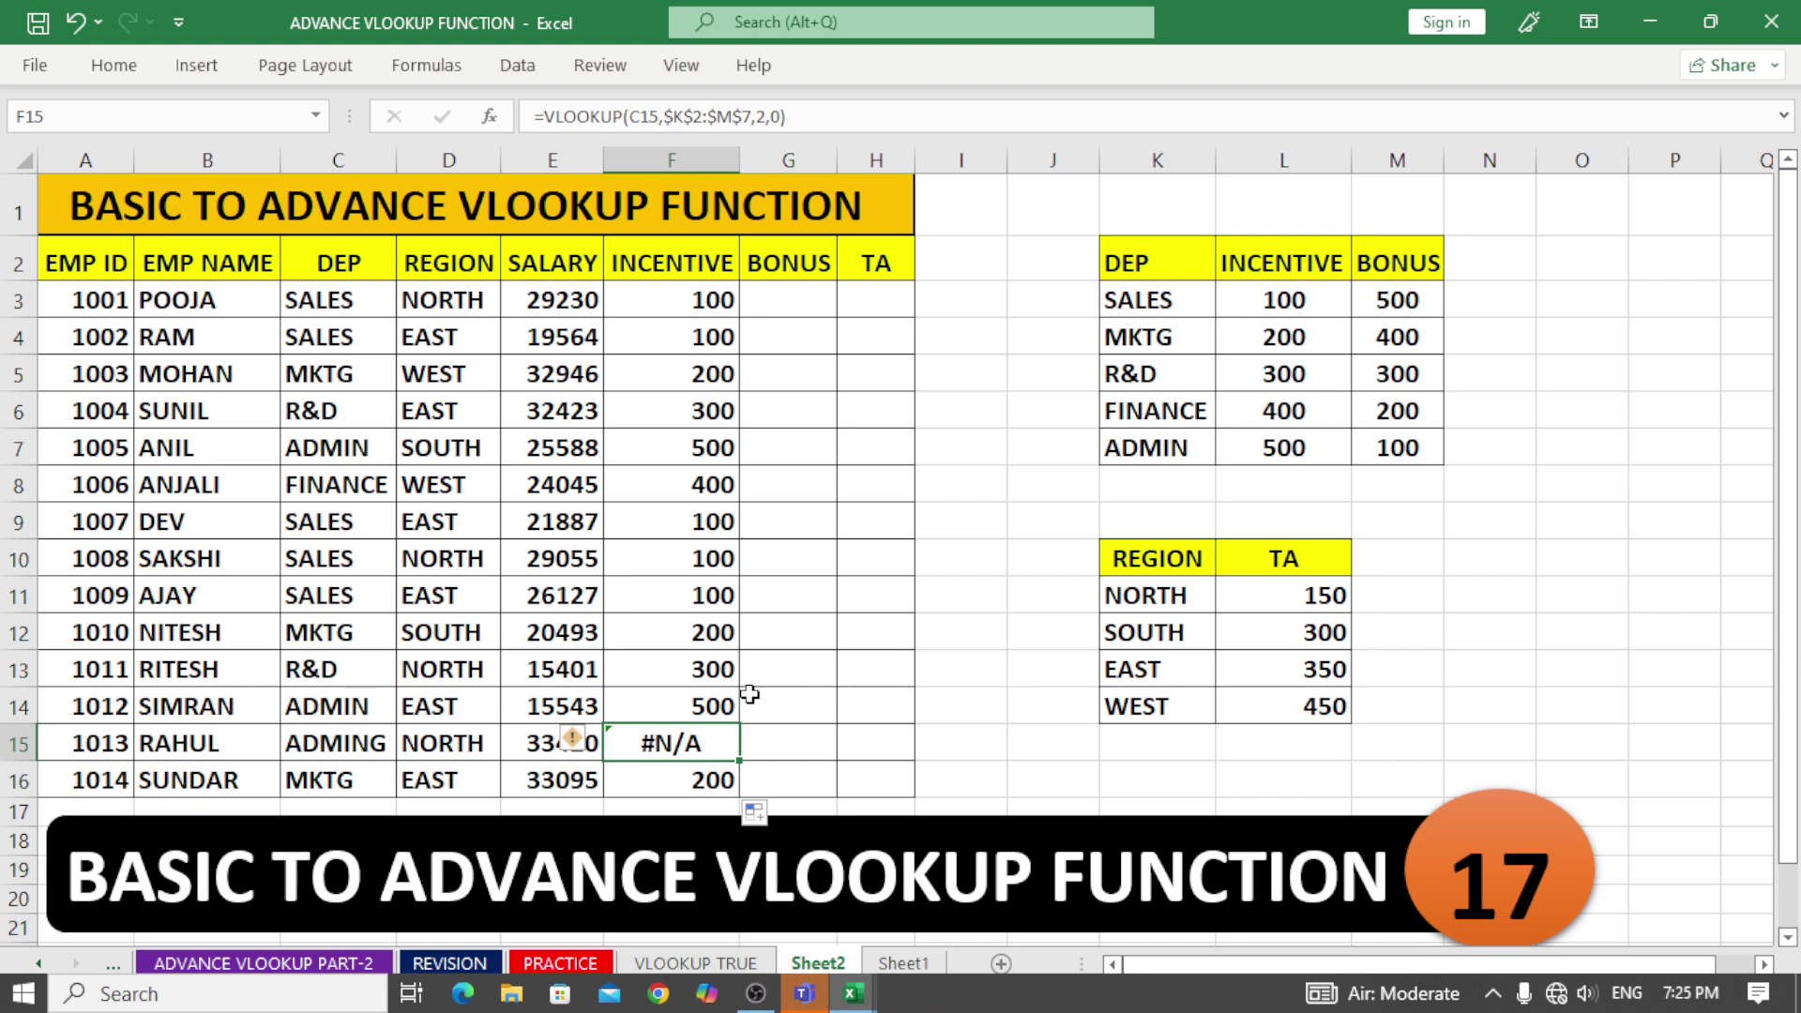
left_click(713, 652)
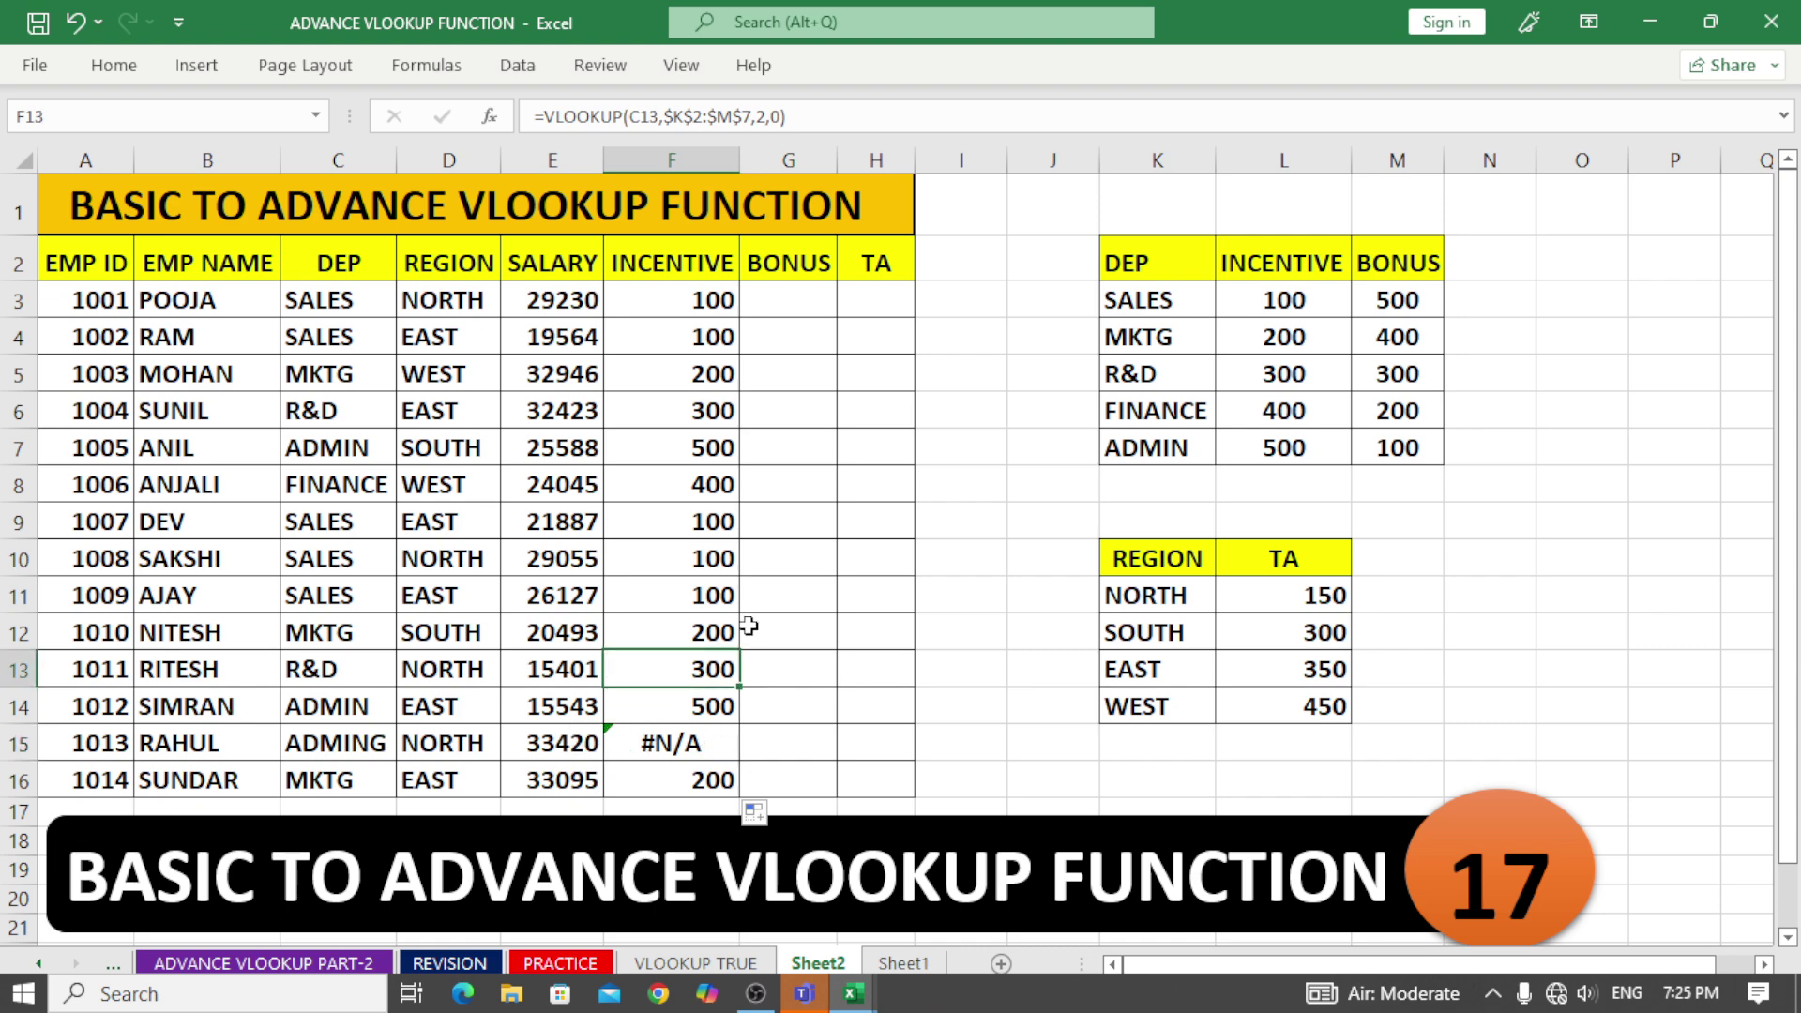
left_click(710, 377)
Step: Add a trailing space after SALES in lookup table cell K3
left_click(1163, 302)
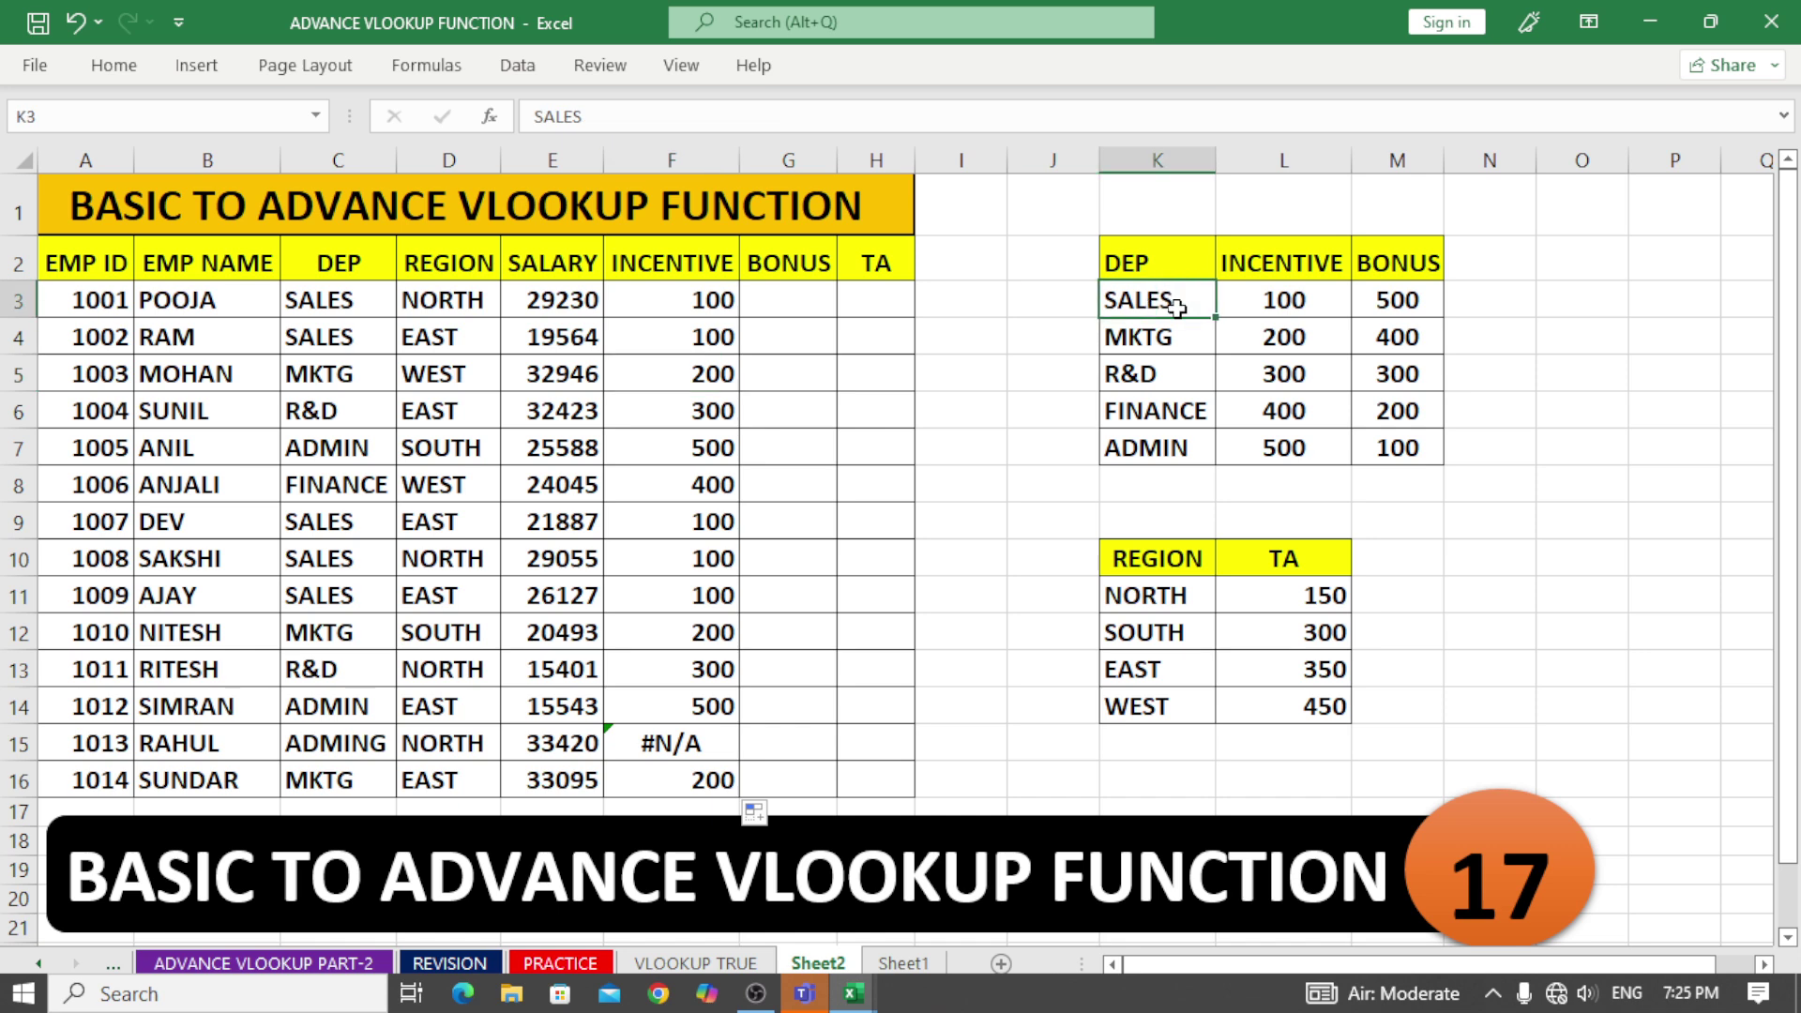
double_click(1175, 306)
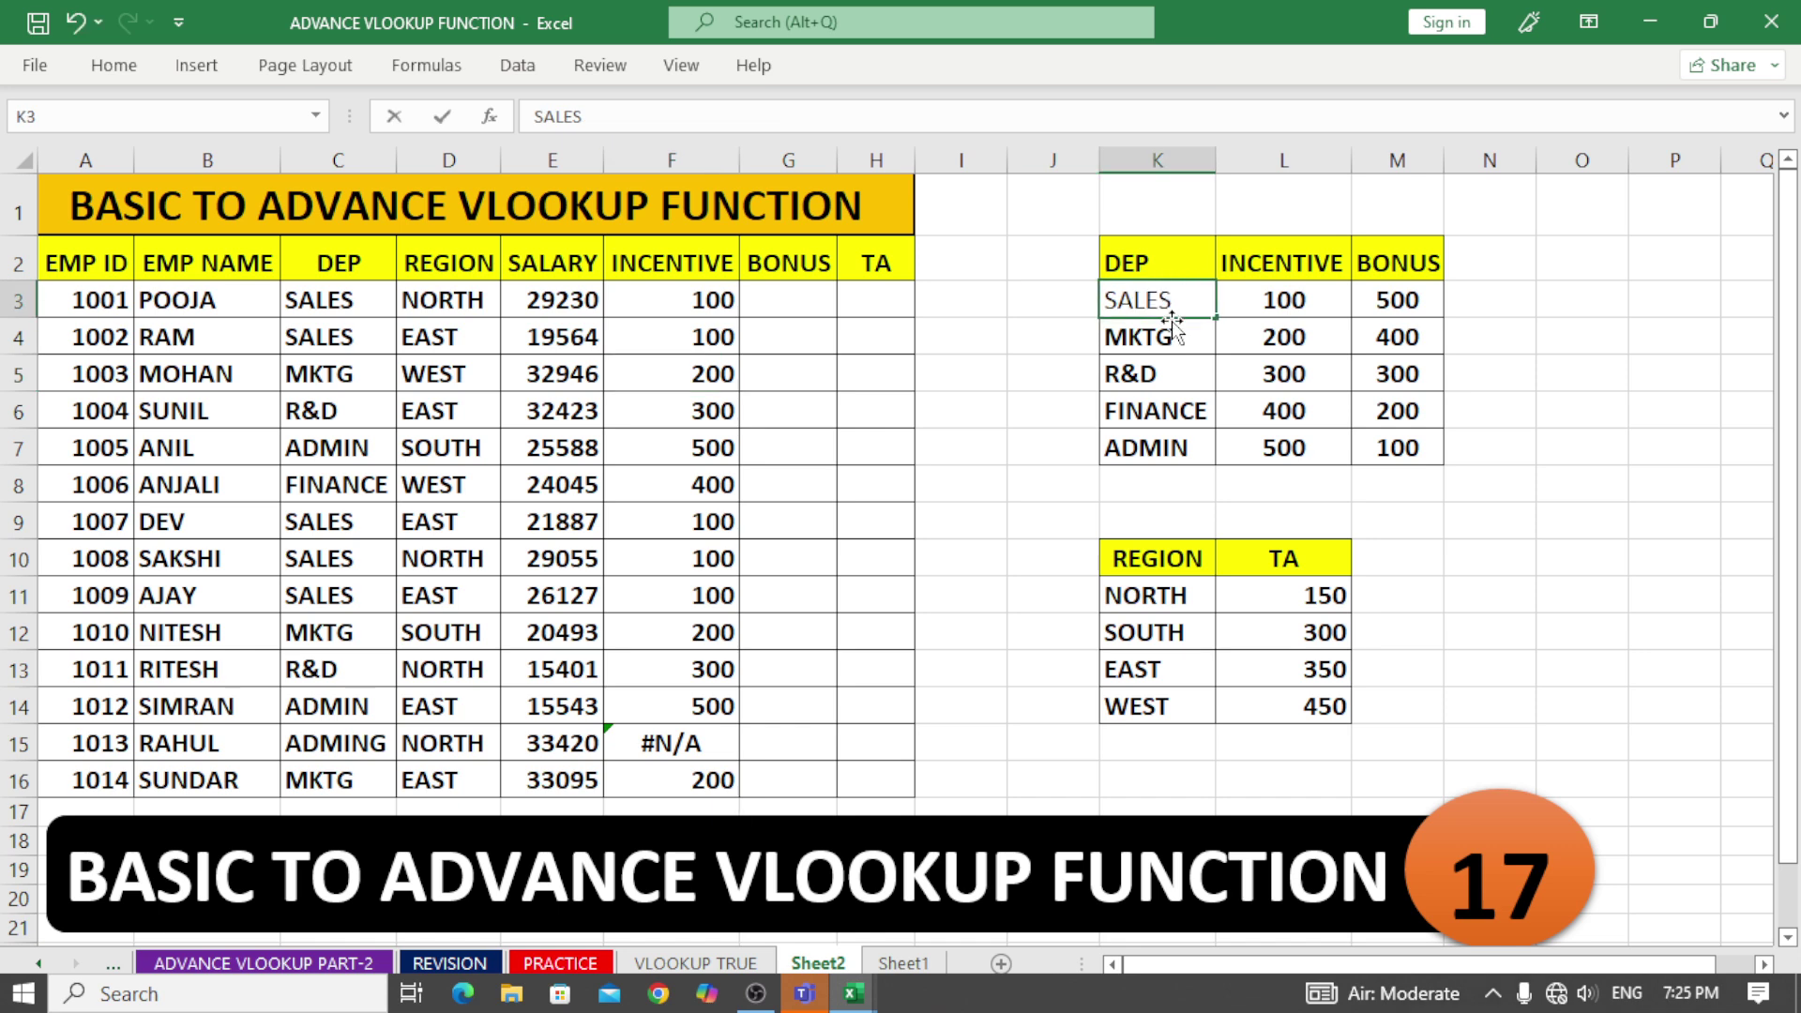
left_click(1052, 372)
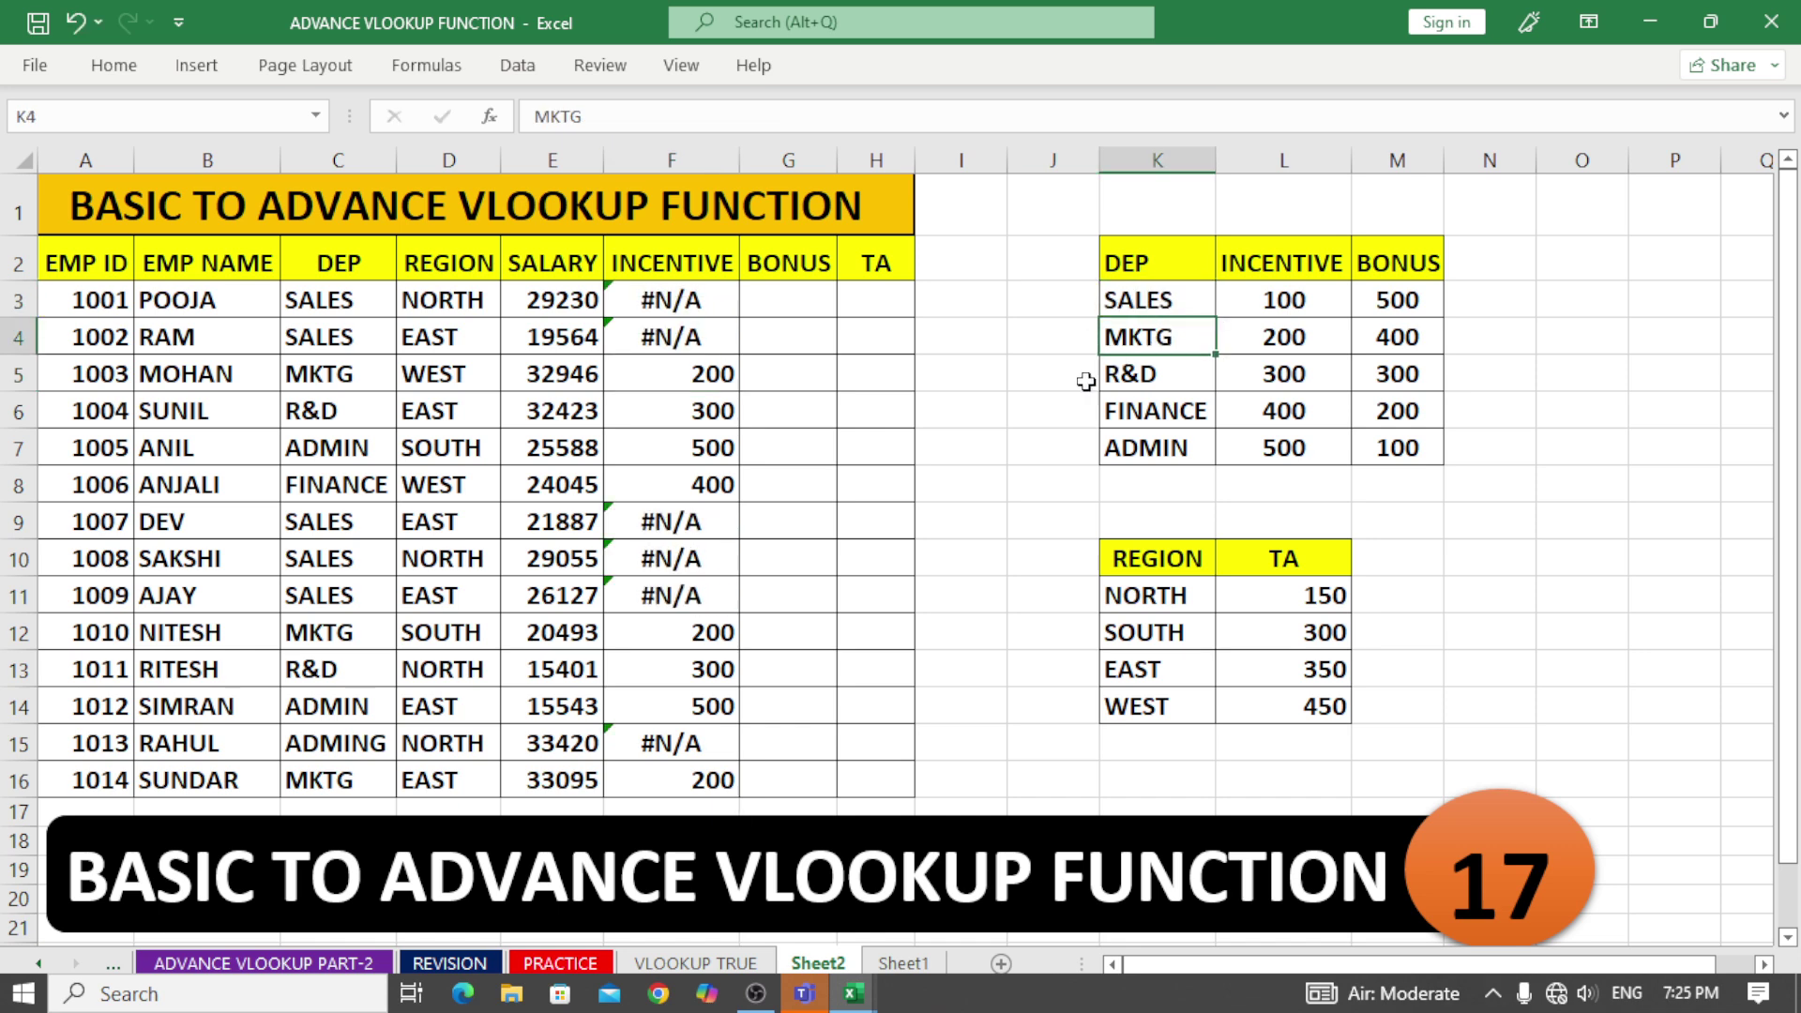
Step: Compare the SALES entries in C3, C4 and K3, and remove the trailing space from K3
left_click(702, 302)
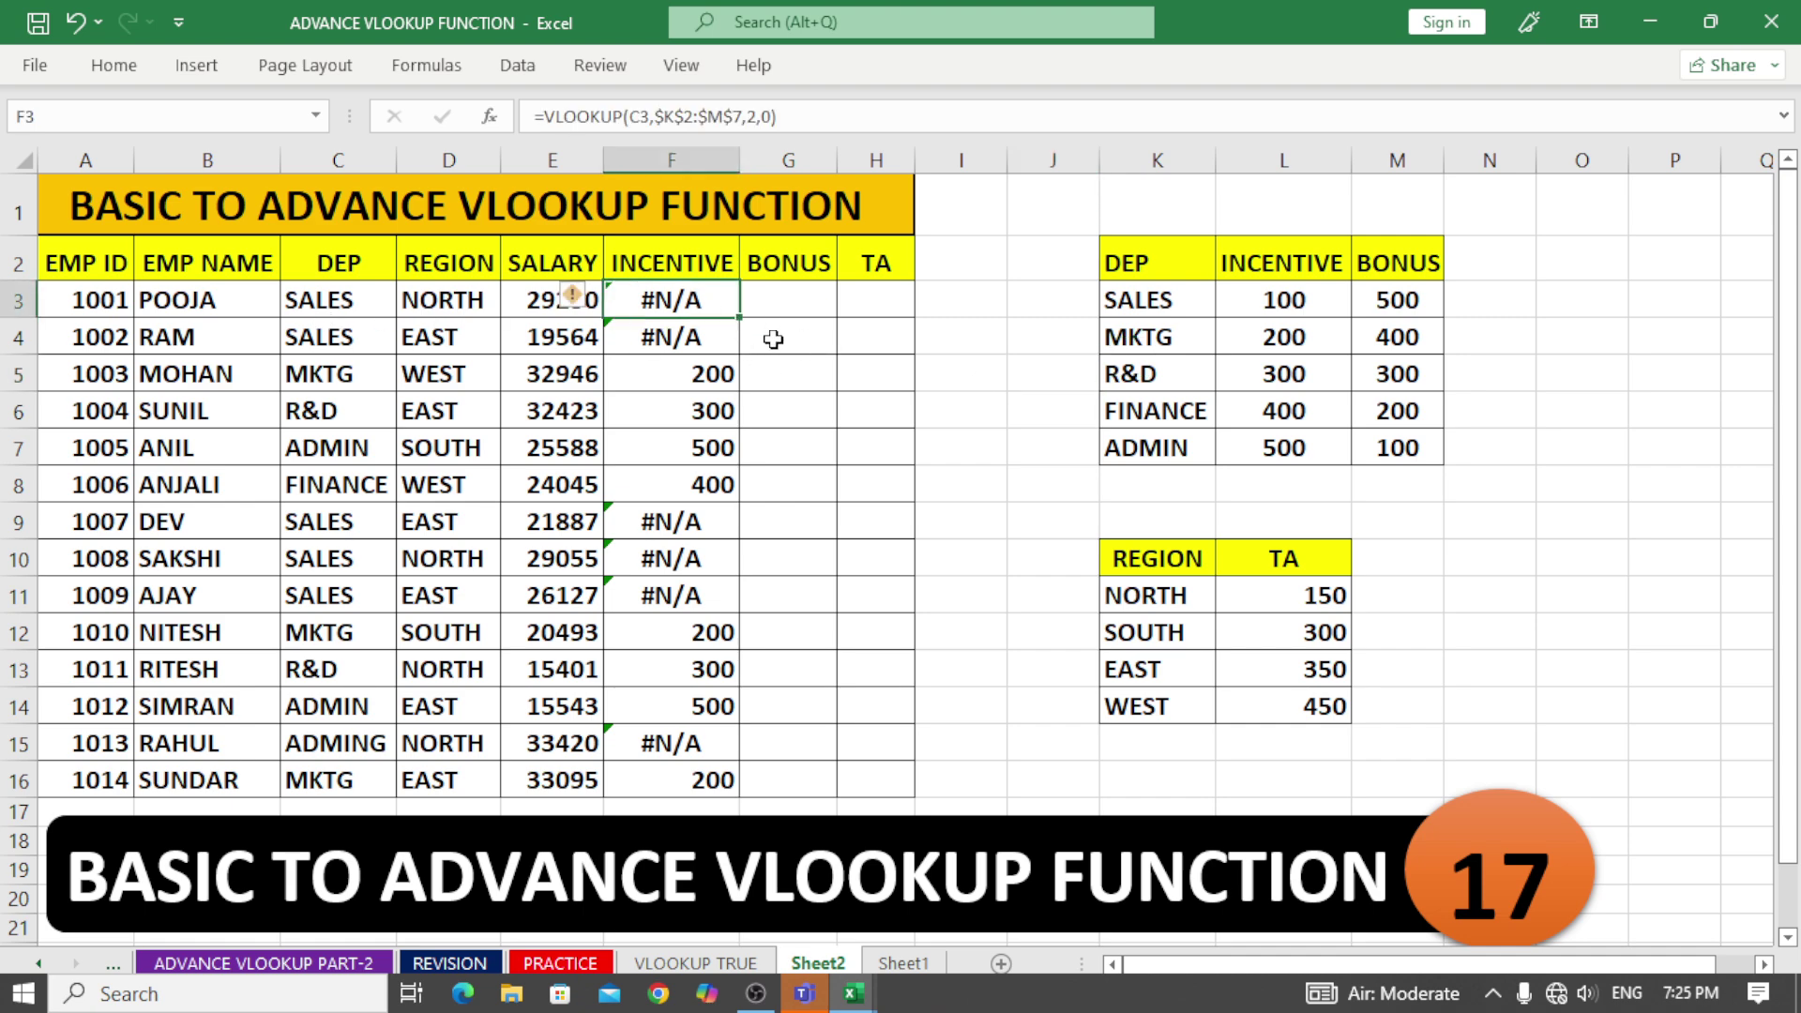
left_click(1015, 383)
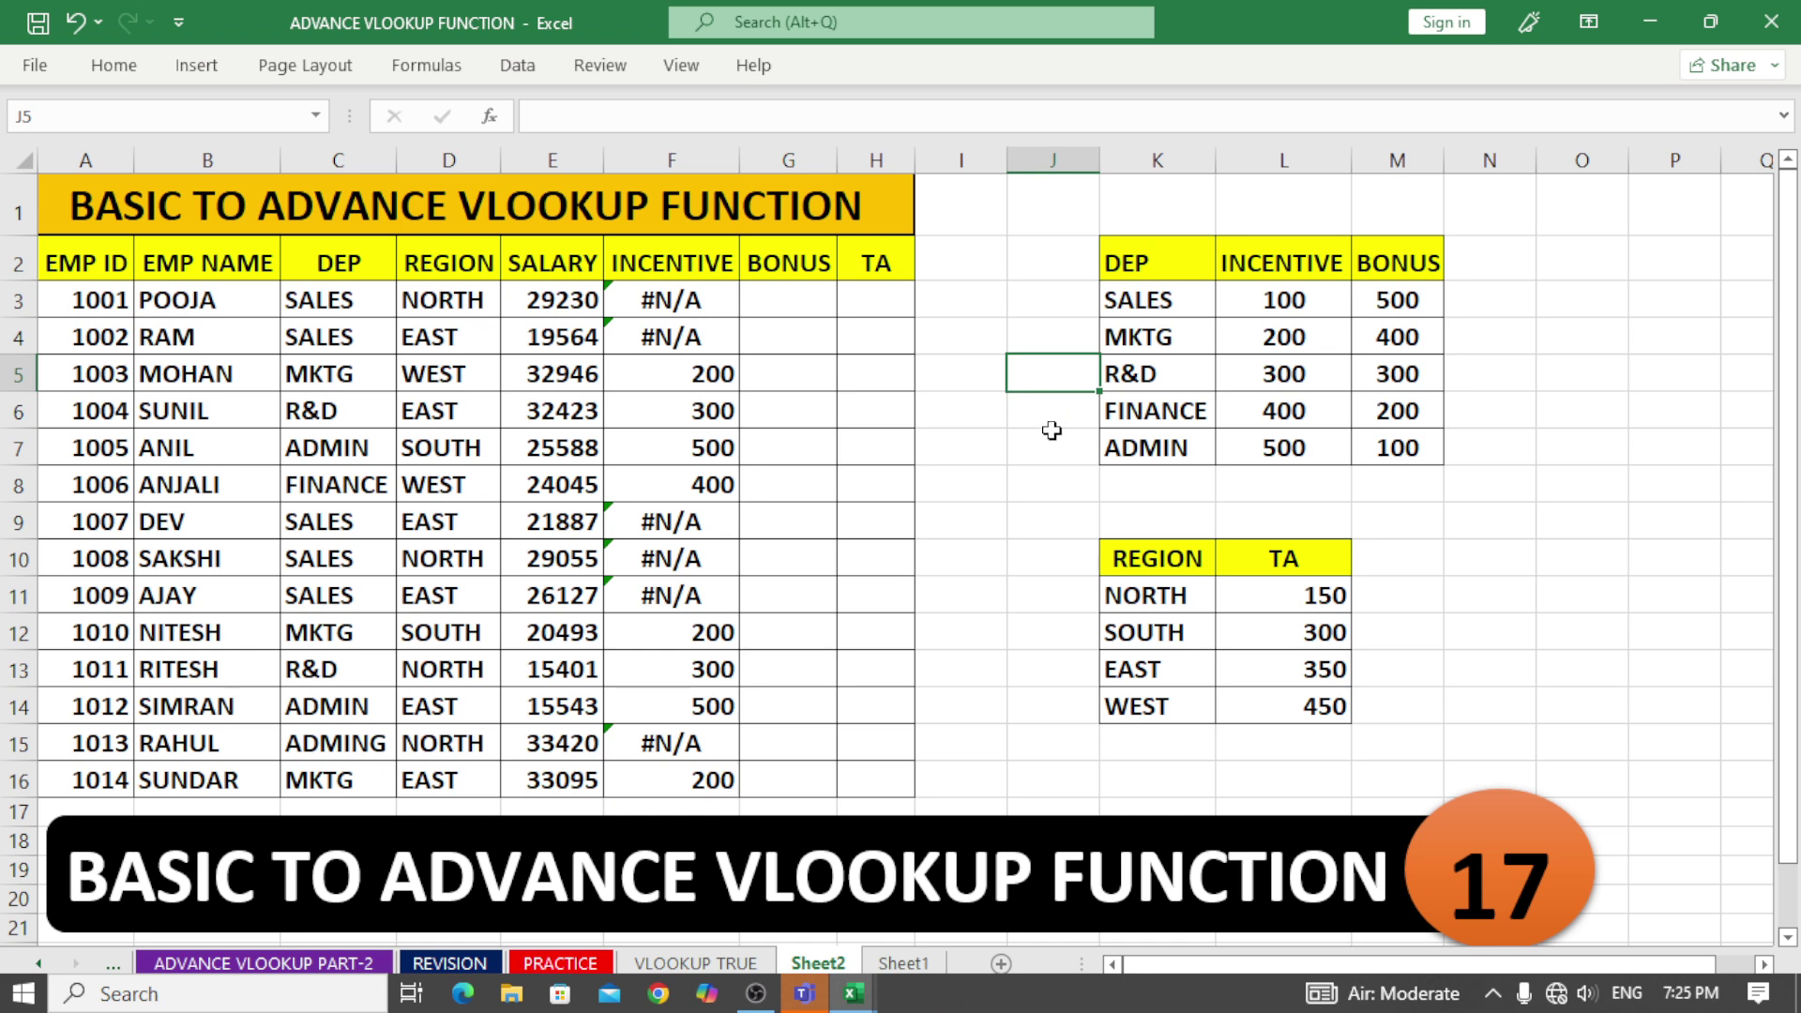
left_click(998, 452)
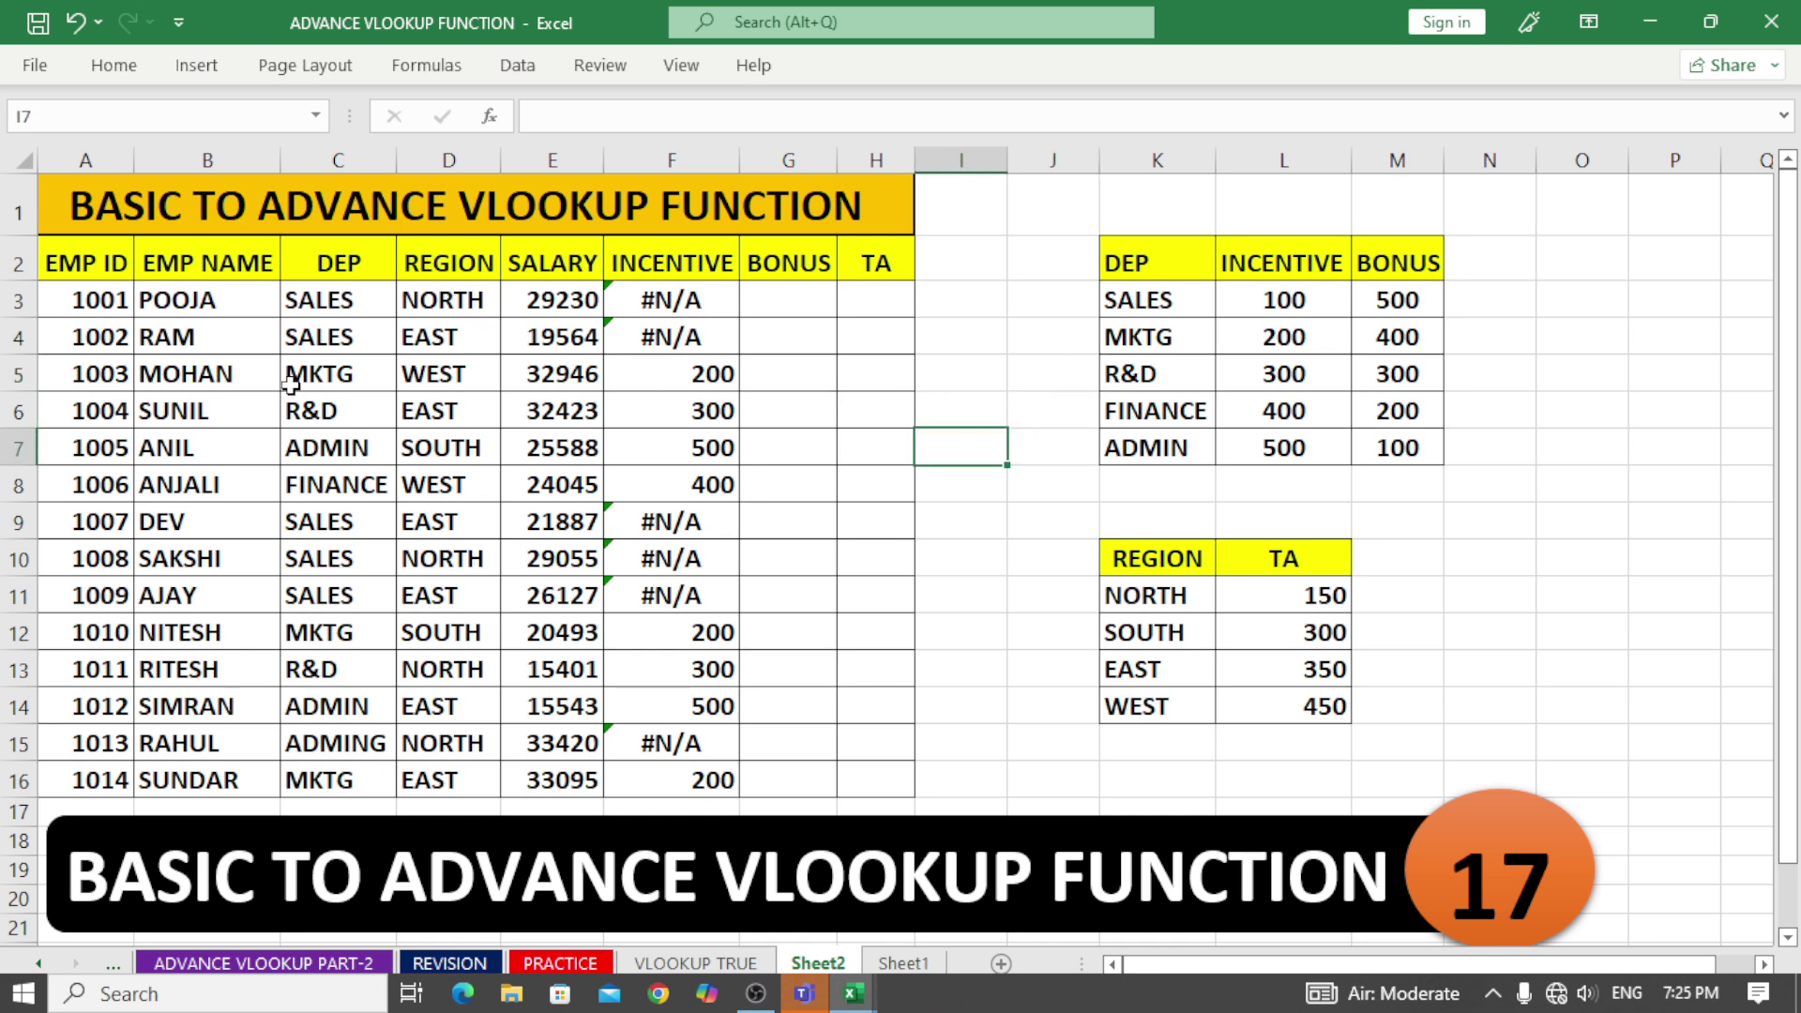
left_click(335, 298)
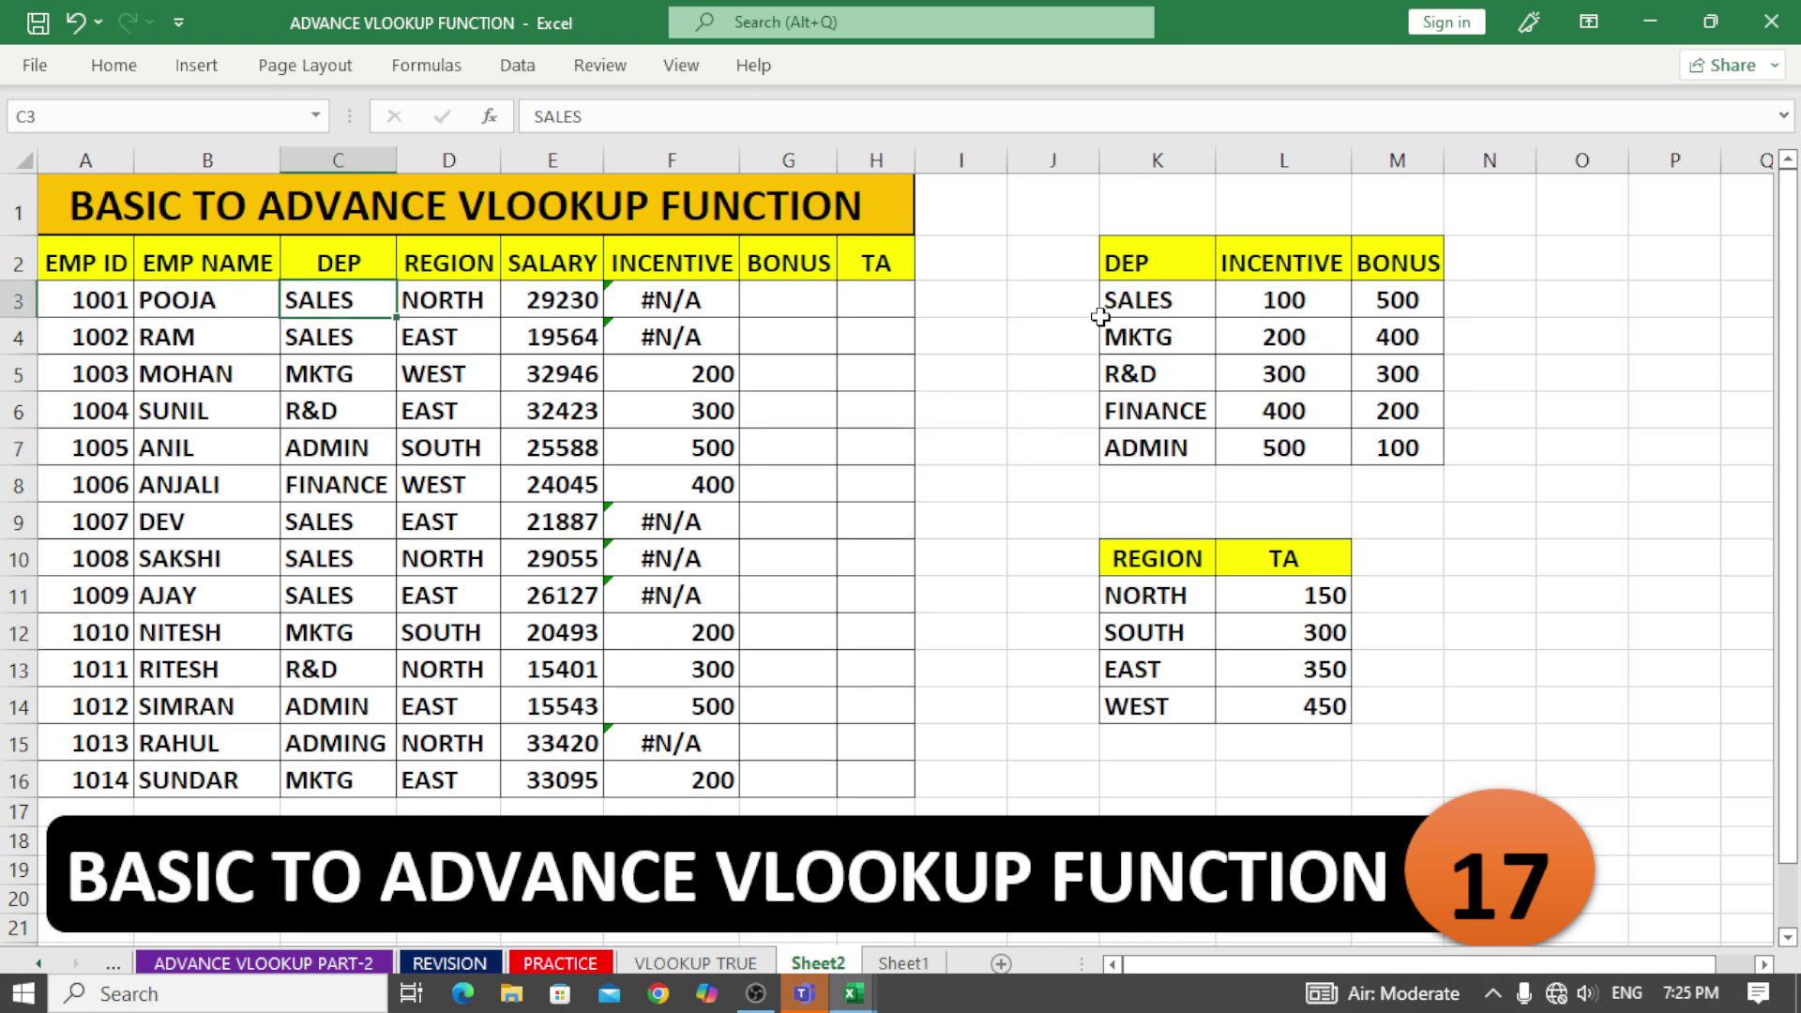
left_click(1136, 298)
left_click(313, 298)
left_click(371, 335)
left_click(1186, 306)
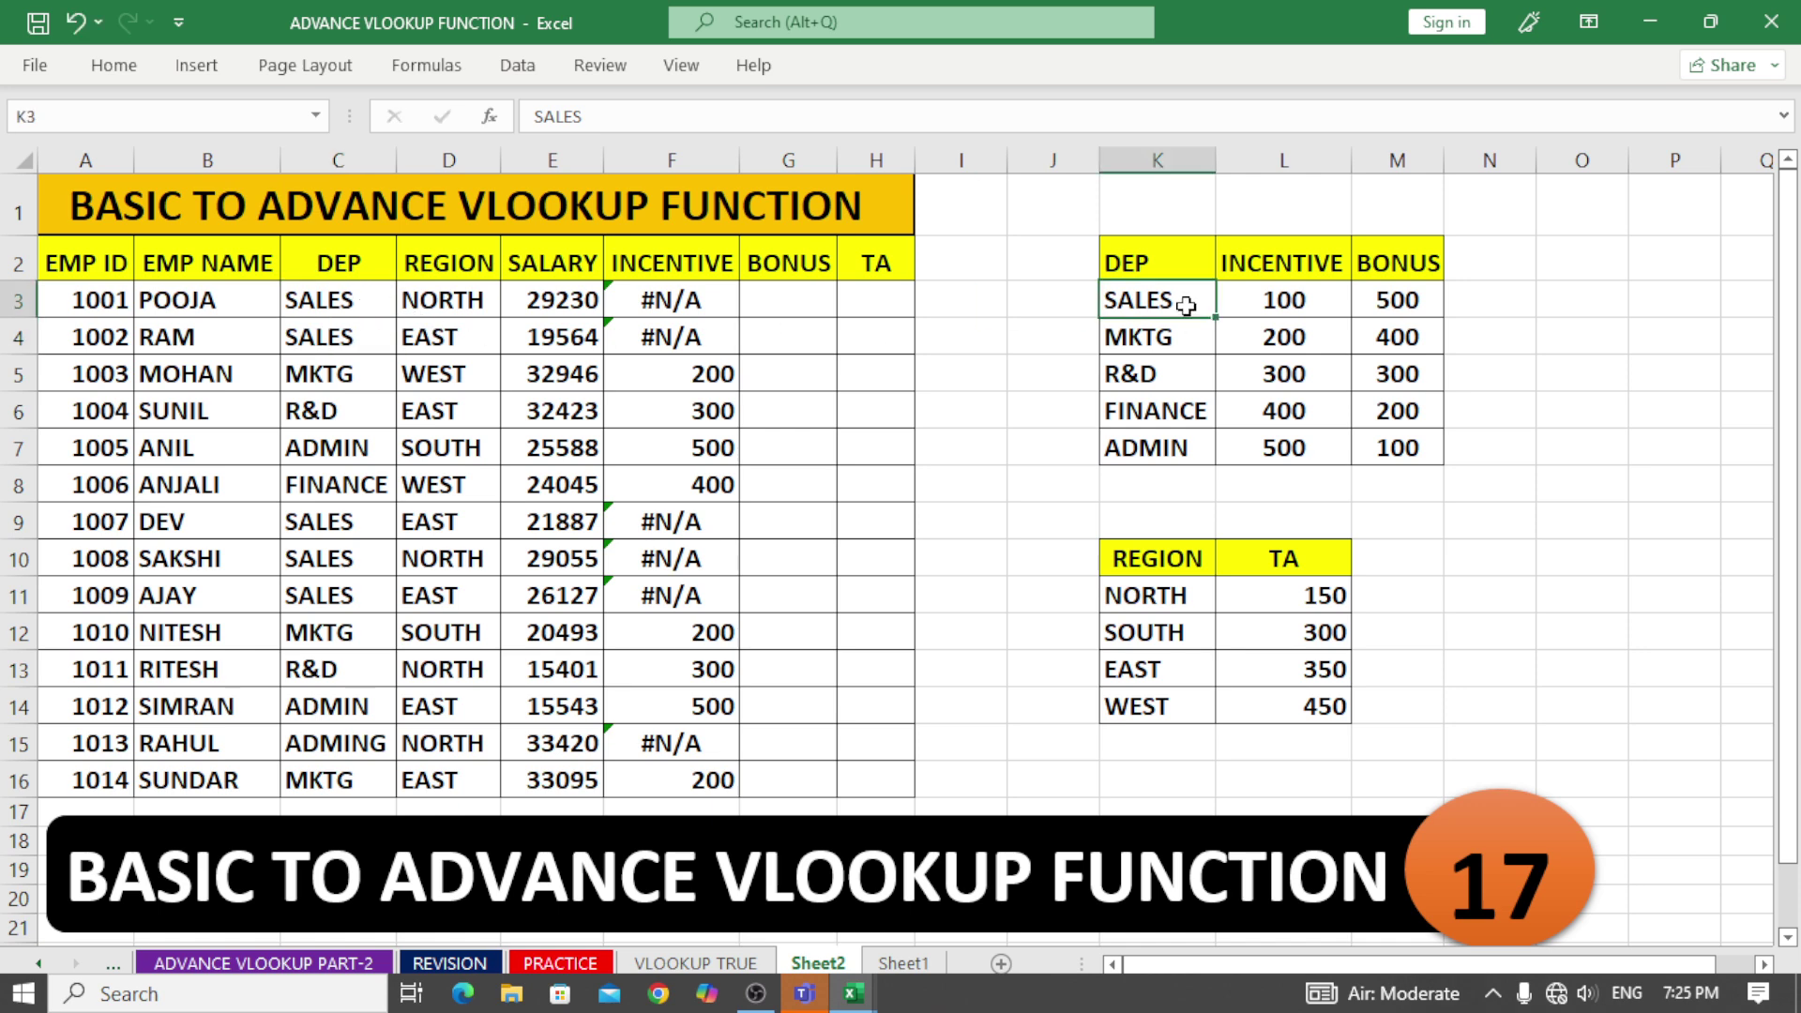
double_click(1186, 305)
key("Return")
Step: Correct the misspelled department in C15 to ADMIN so that it matches the lookup table entry in K7
left_click(703, 728)
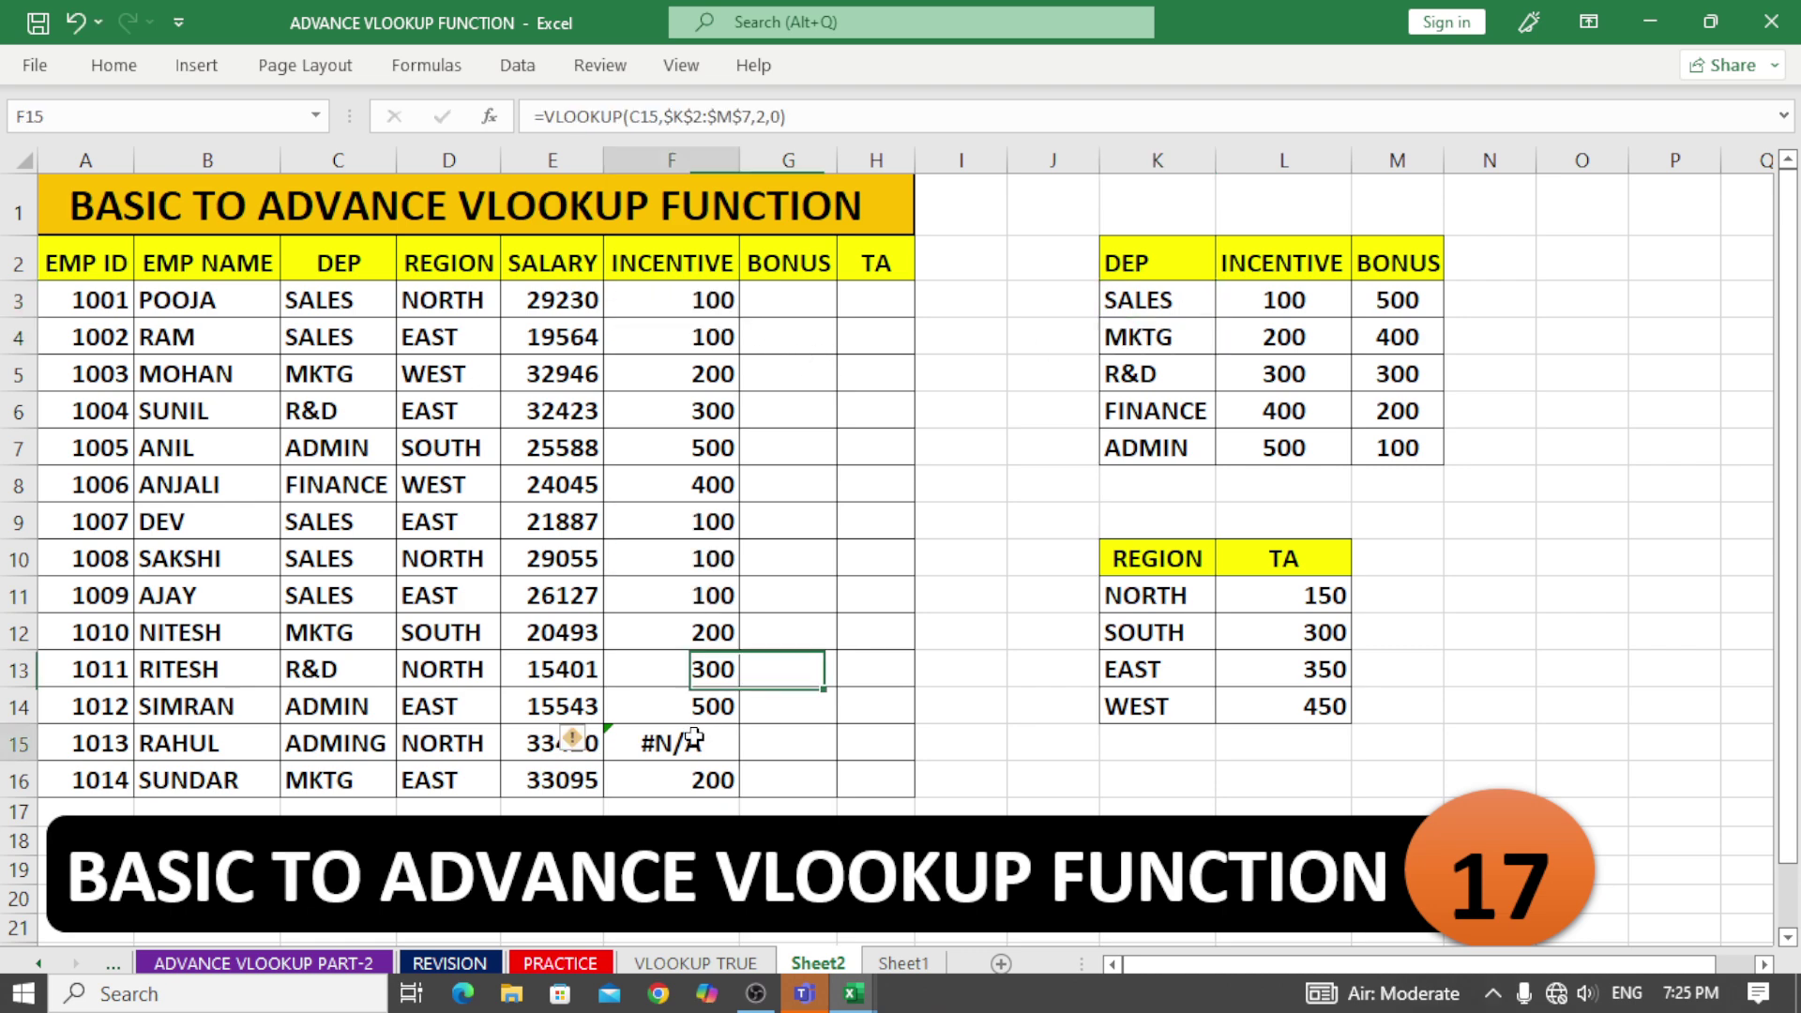
left_click(319, 743)
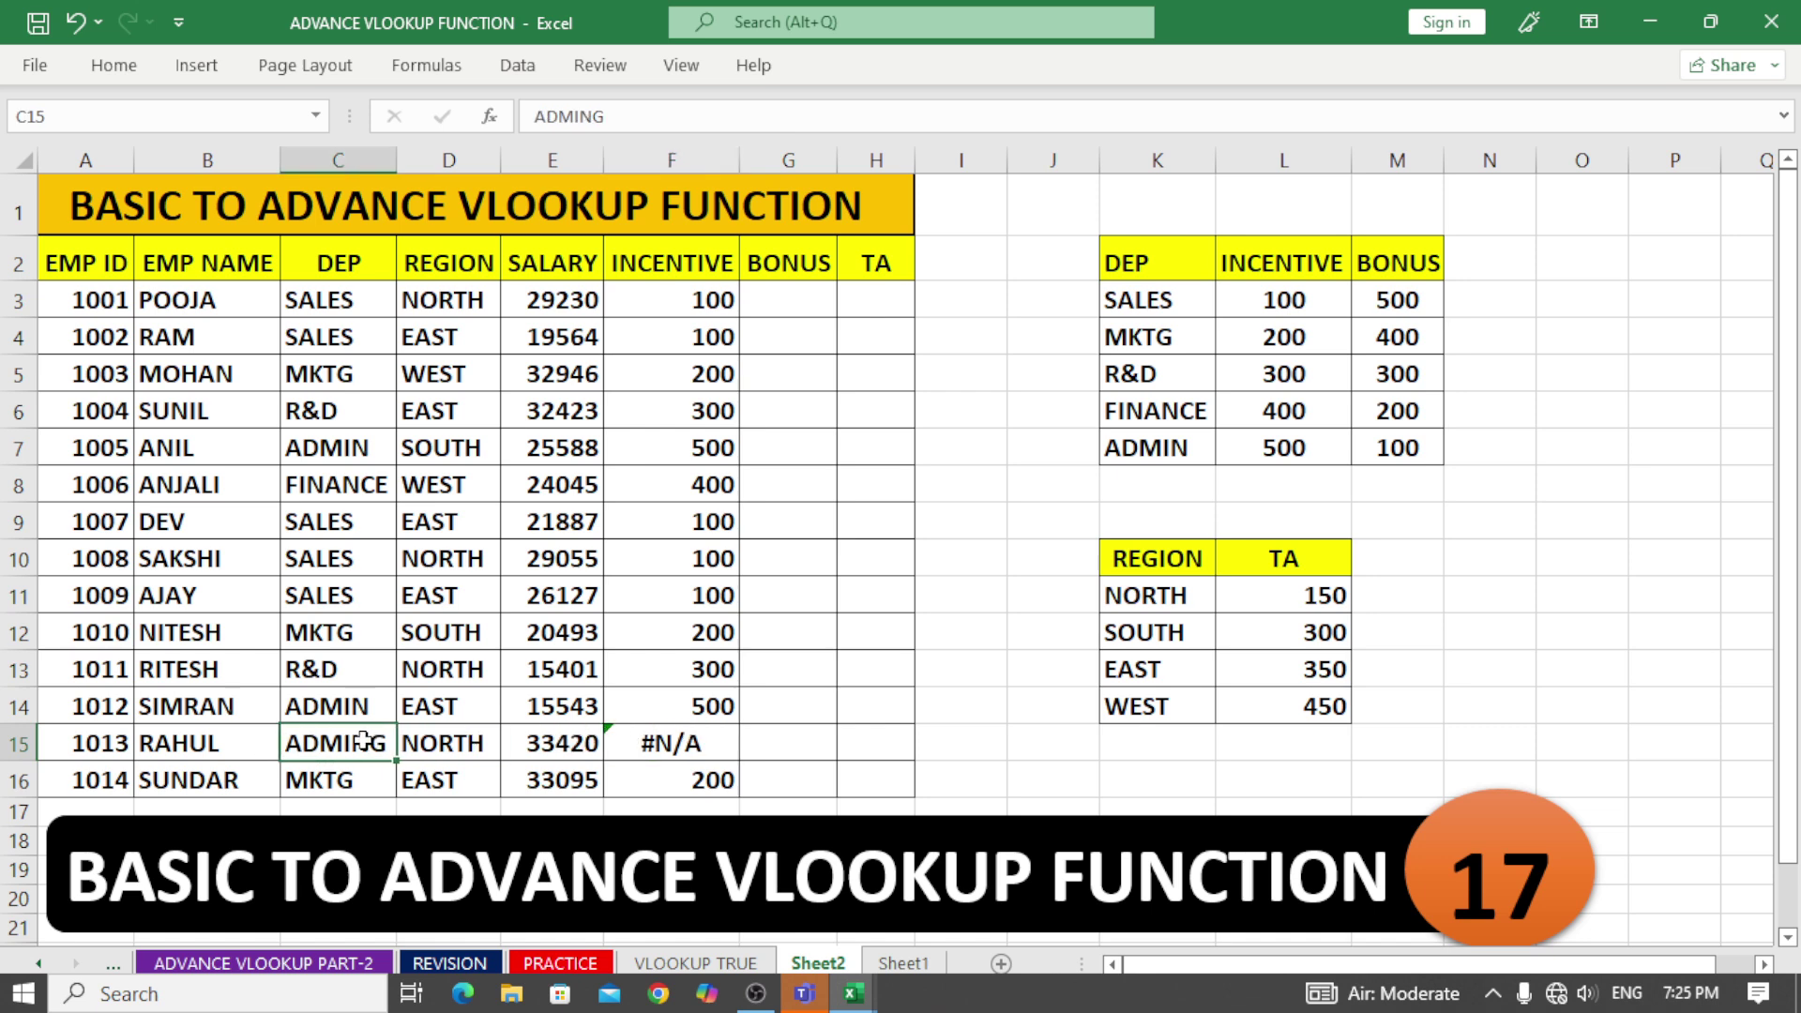
left_click(1143, 458)
left_click(346, 750)
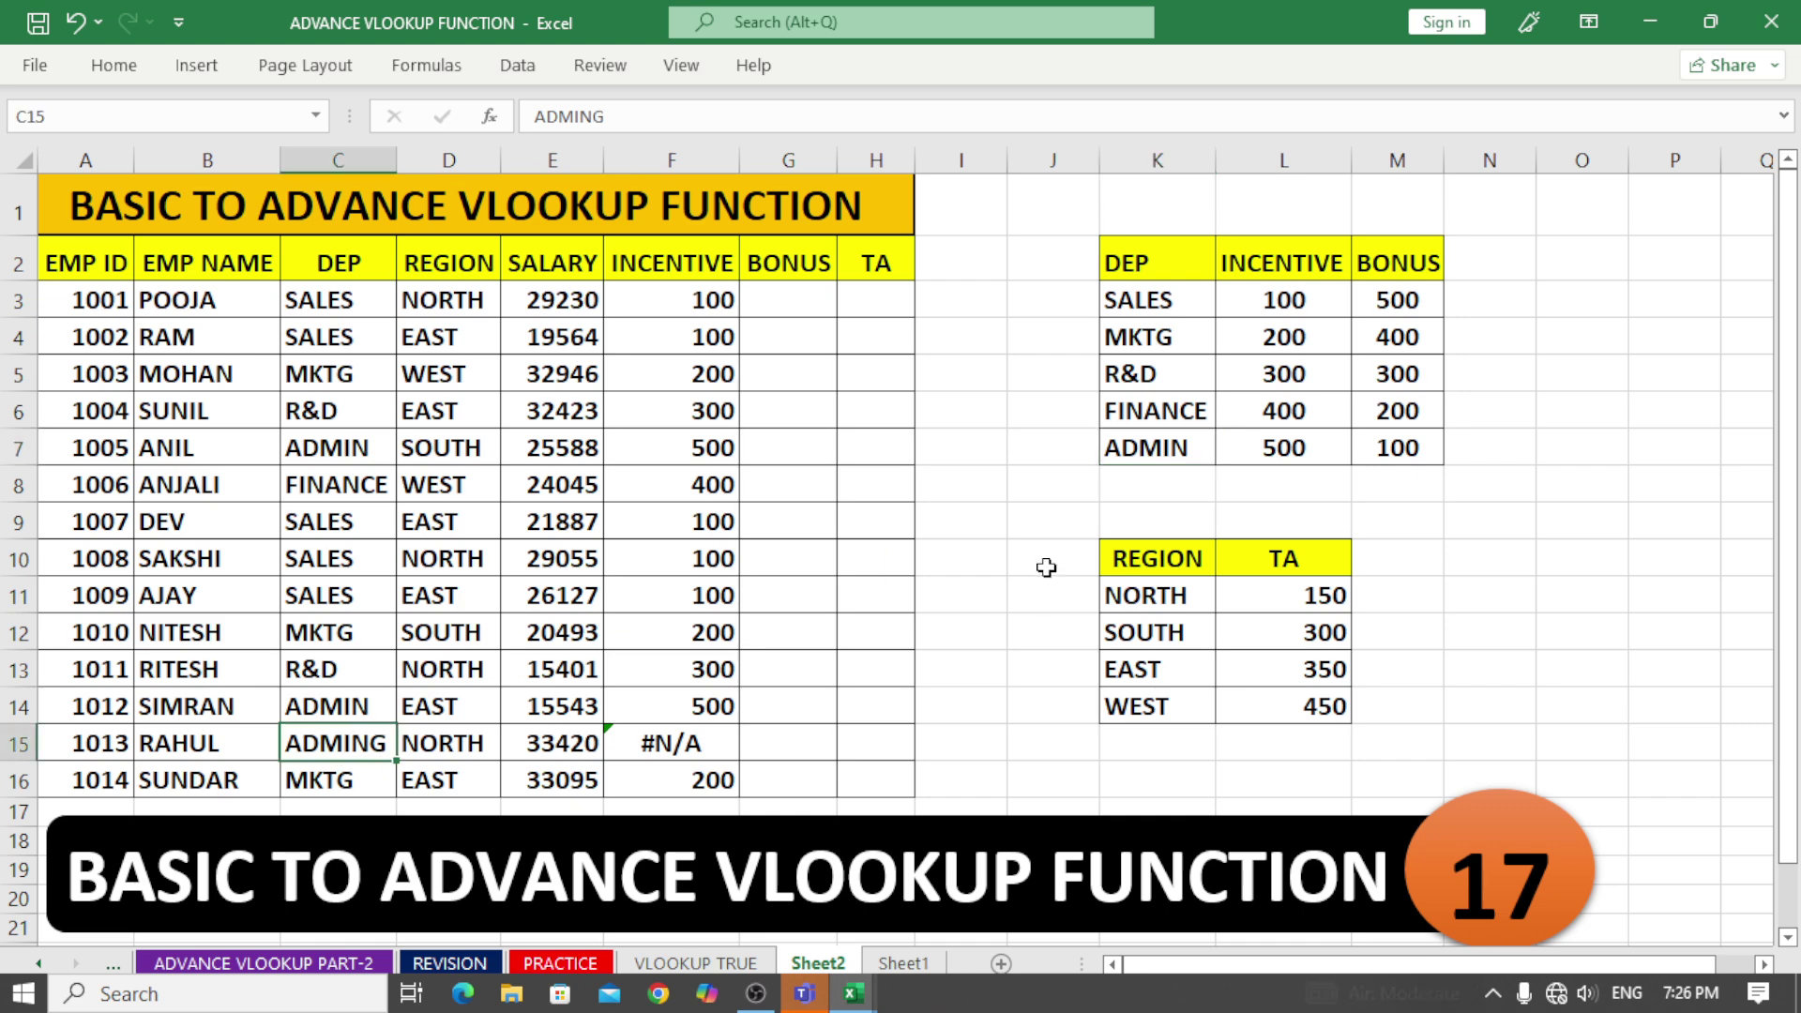
double_click(366, 744)
key("BackSpace")
key("Return")
left_click(713, 741)
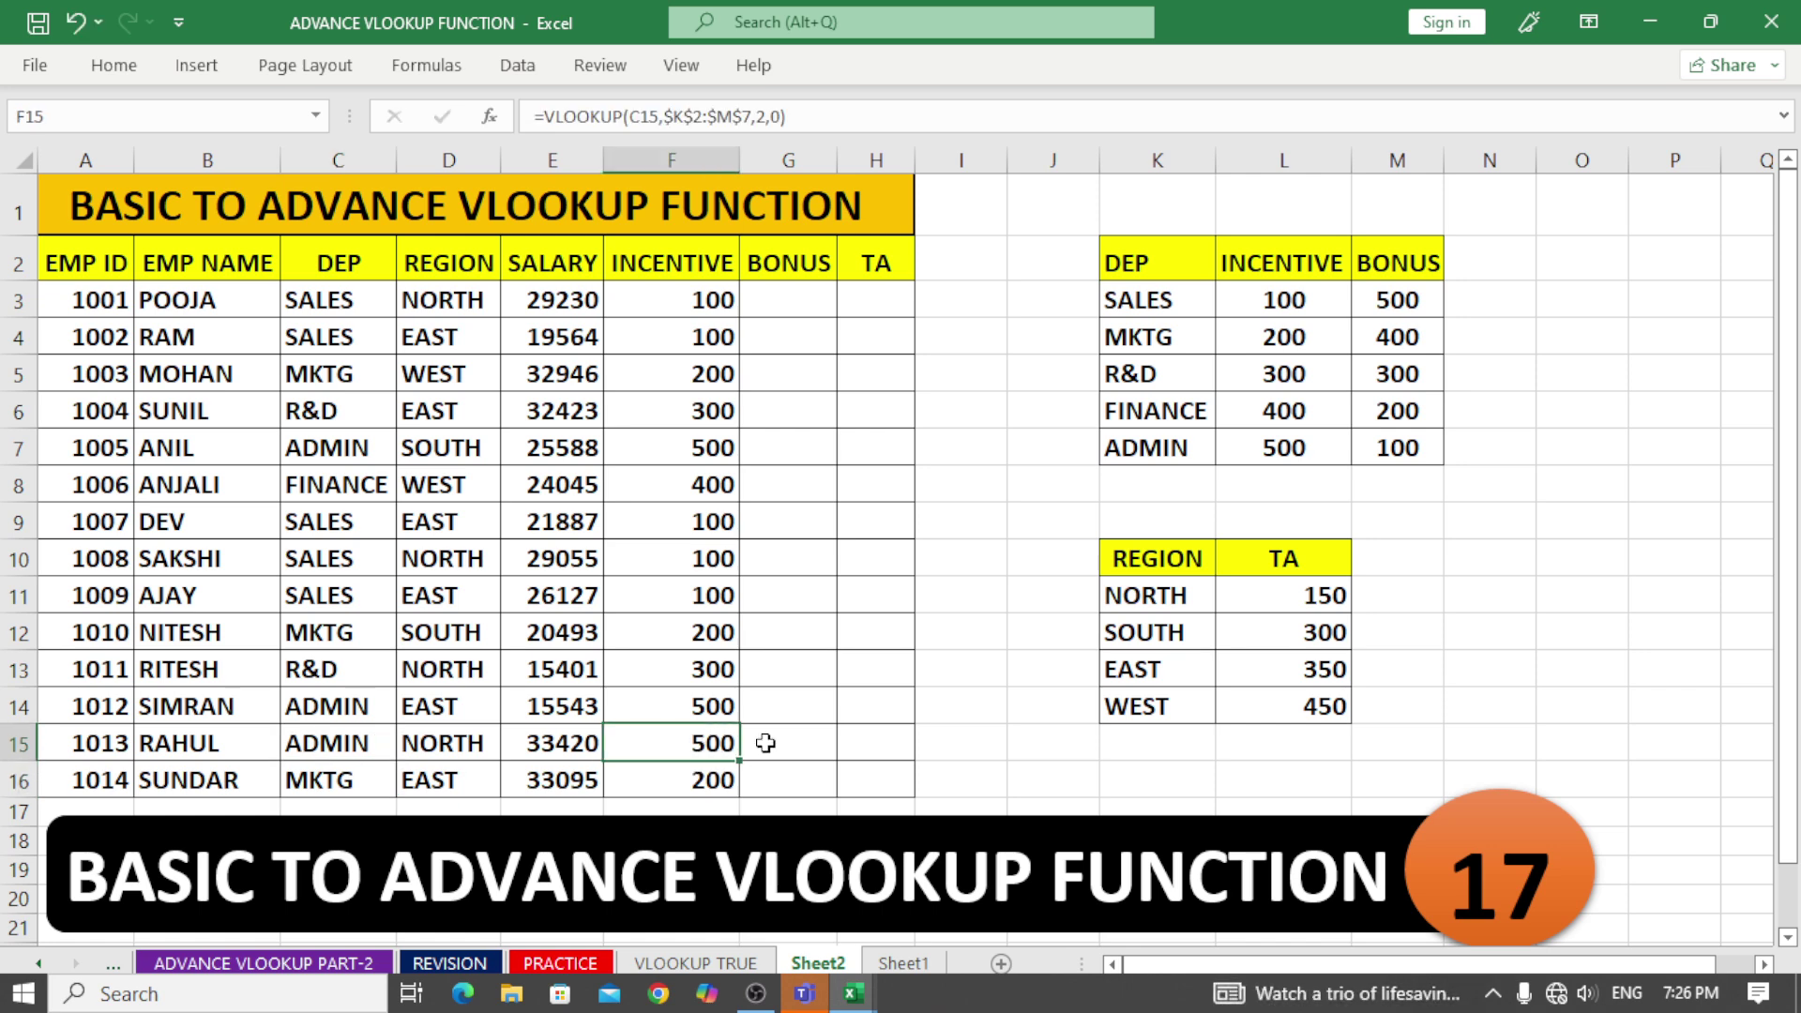
left_click(1285, 452)
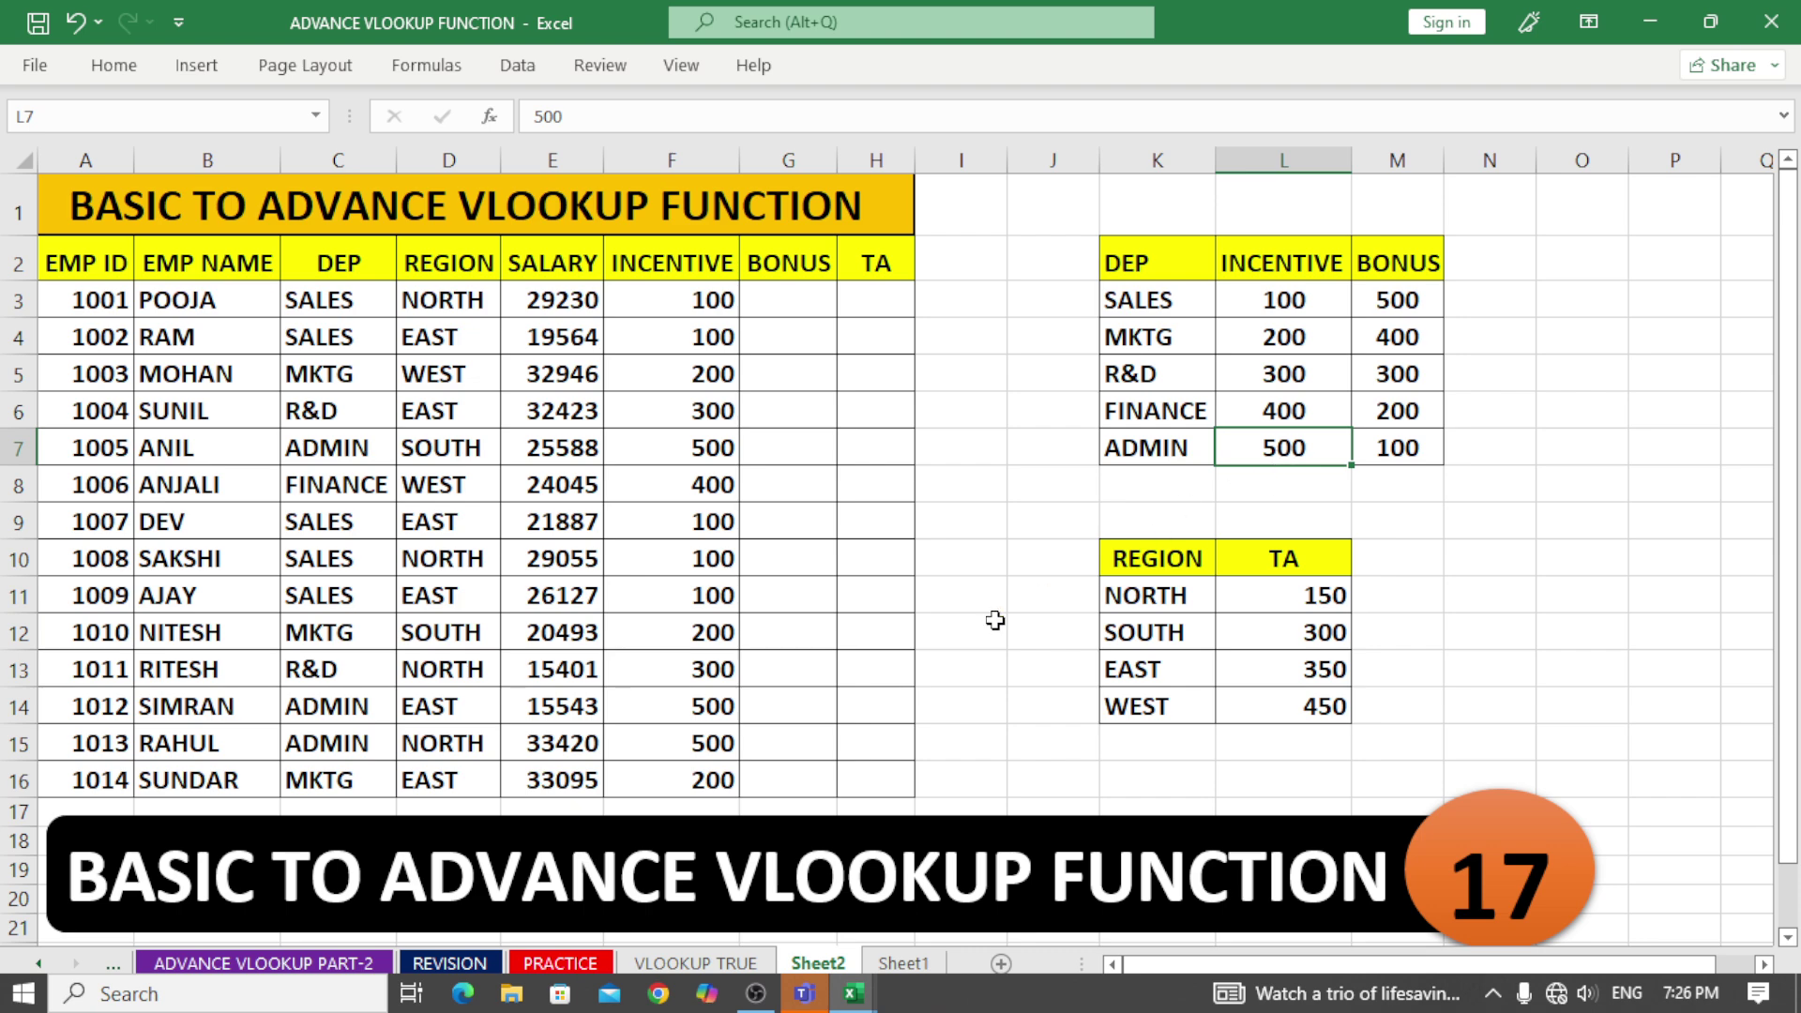
Step: Try a trailing space after R&D in lookup cell K5 and undo the change
left_click_drag(1145, 303, 1125, 460)
left_click(1136, 345)
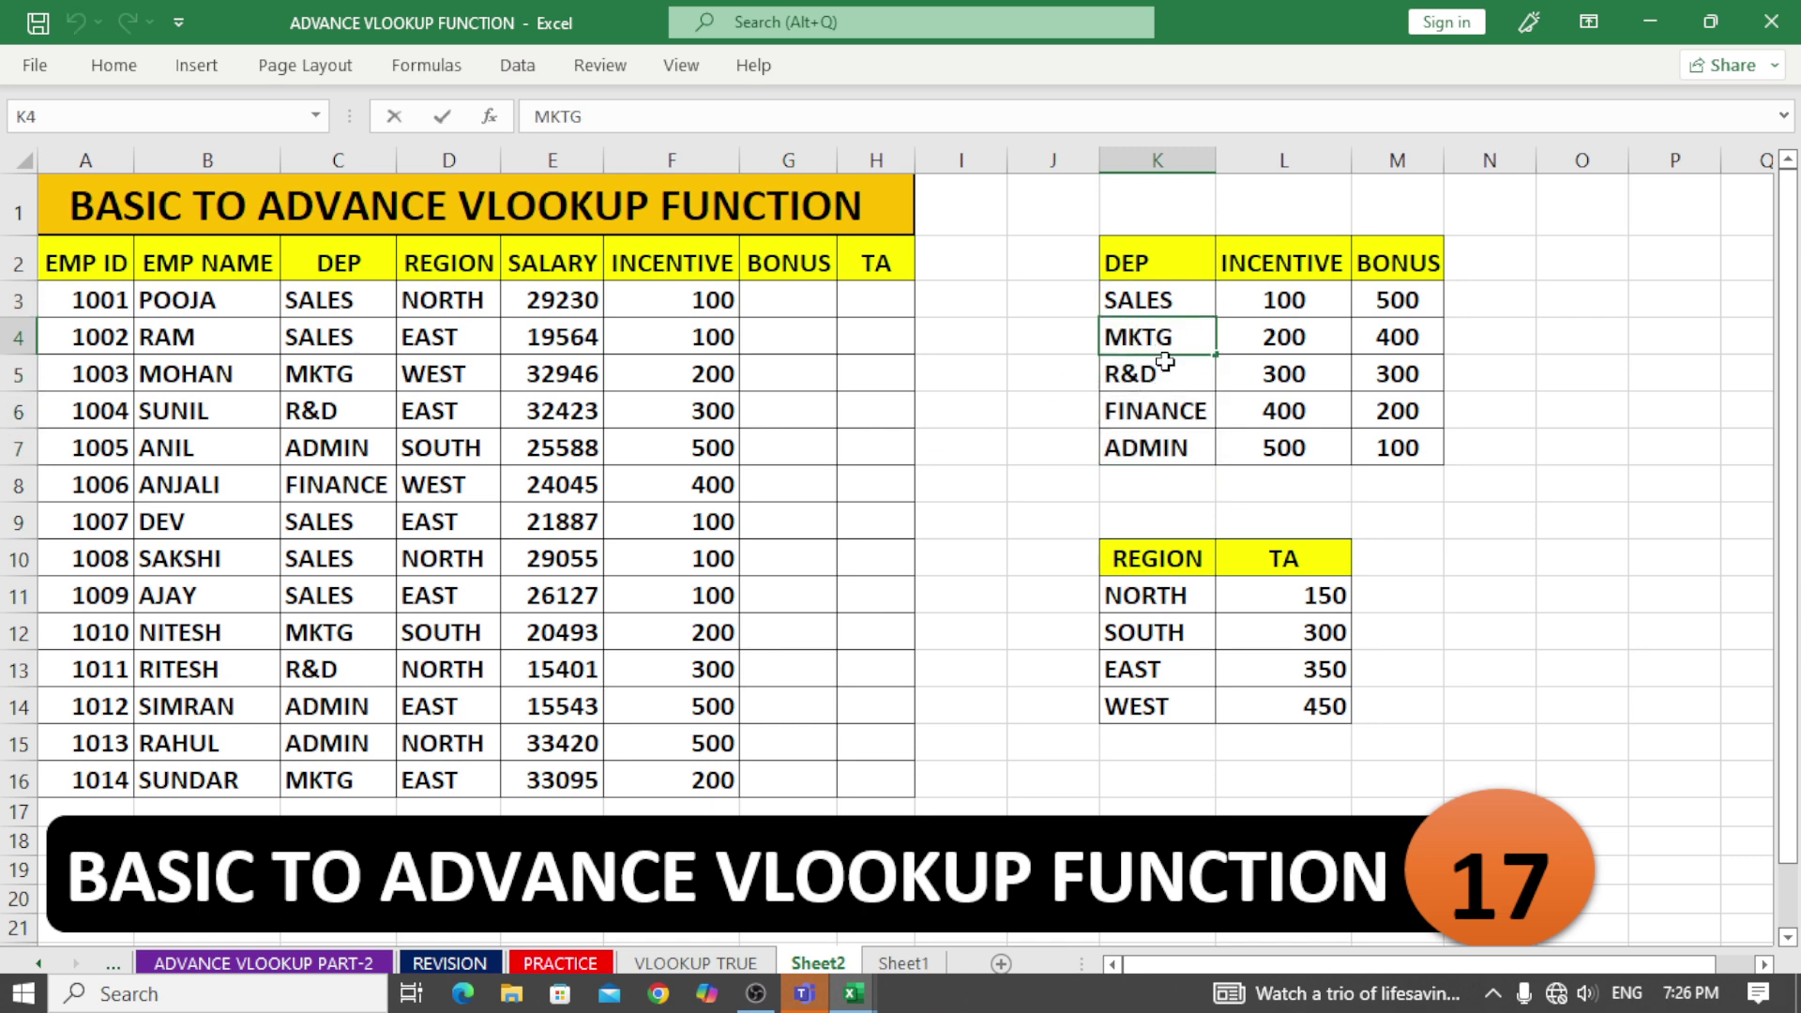
left_click(1173, 377)
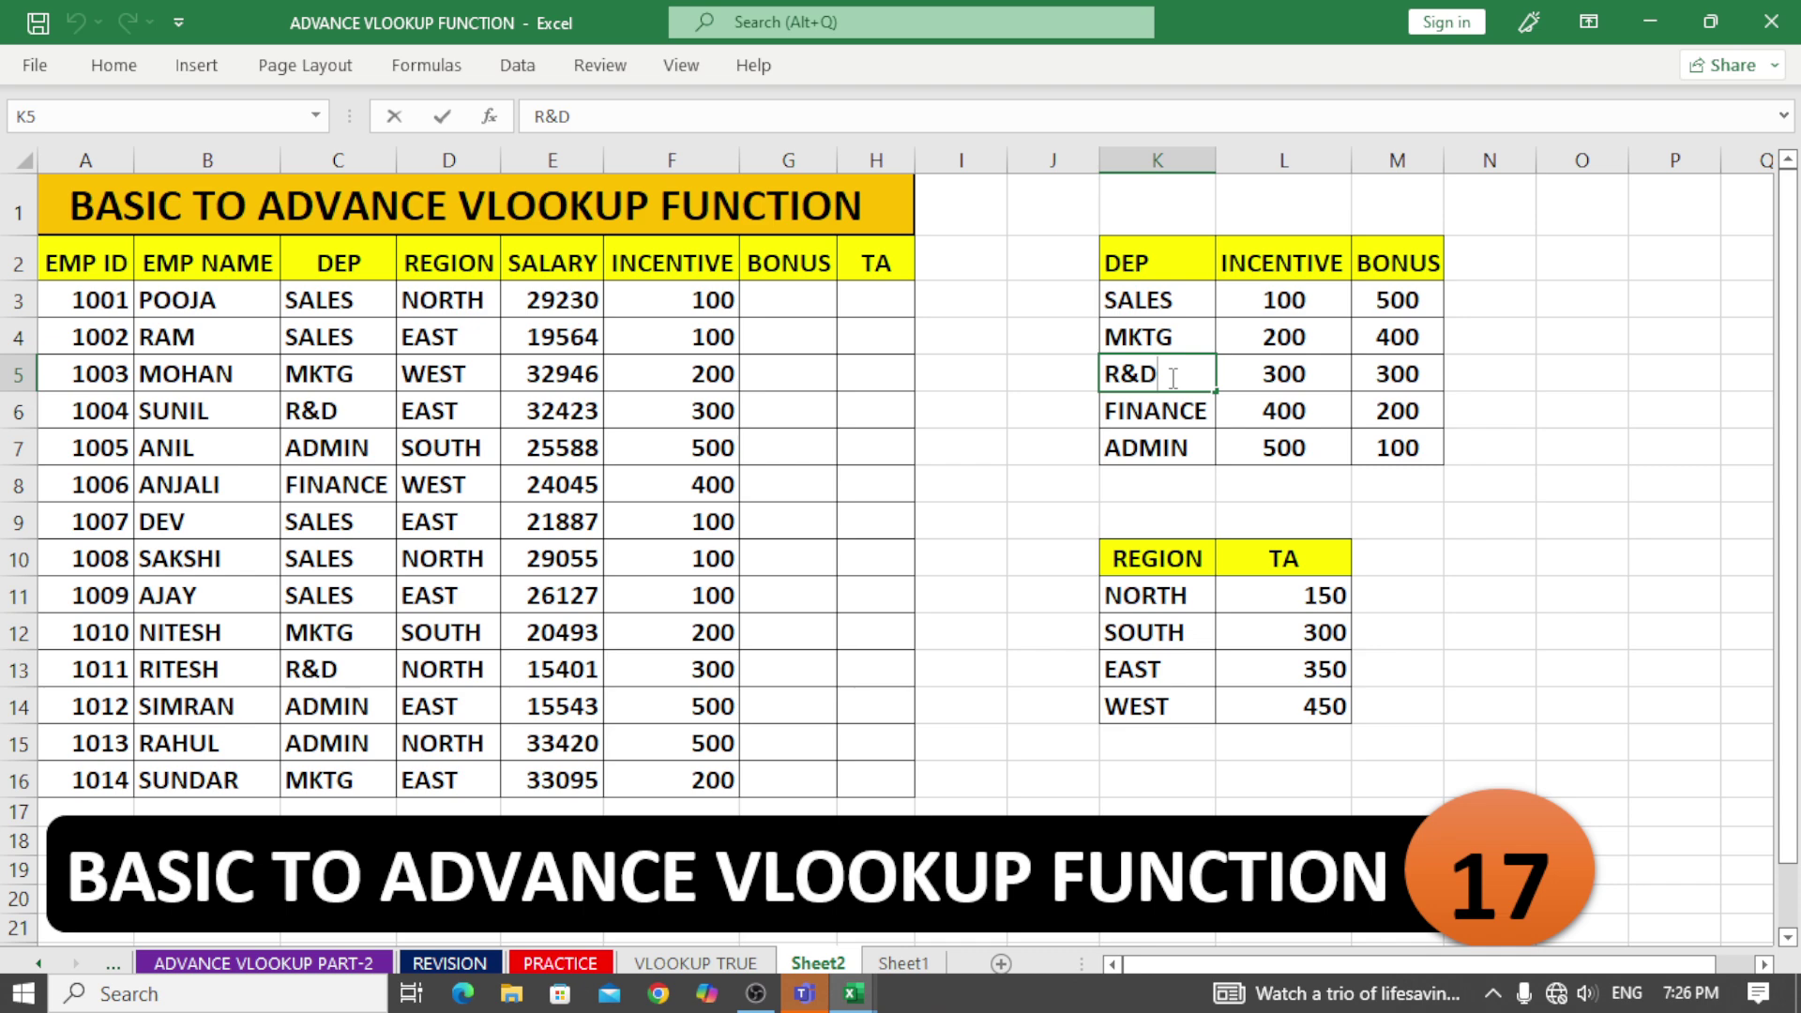
left_click(1105, 418)
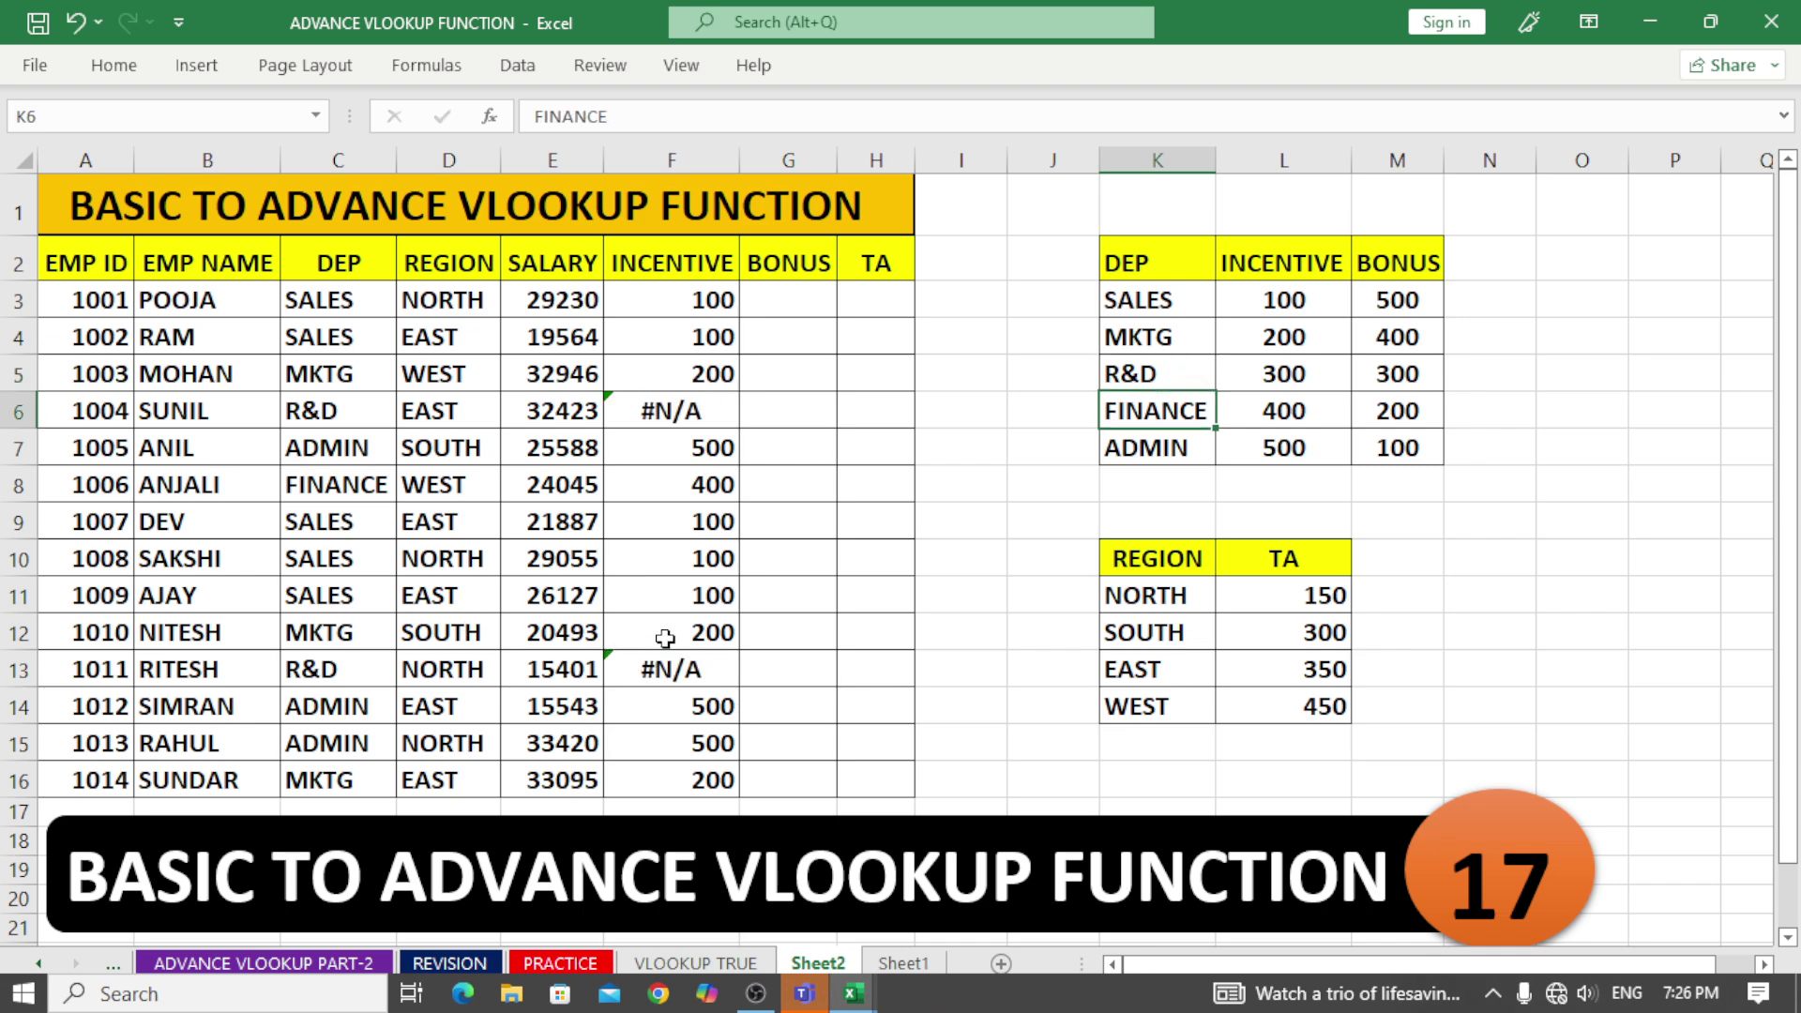
key("ctrl+z")
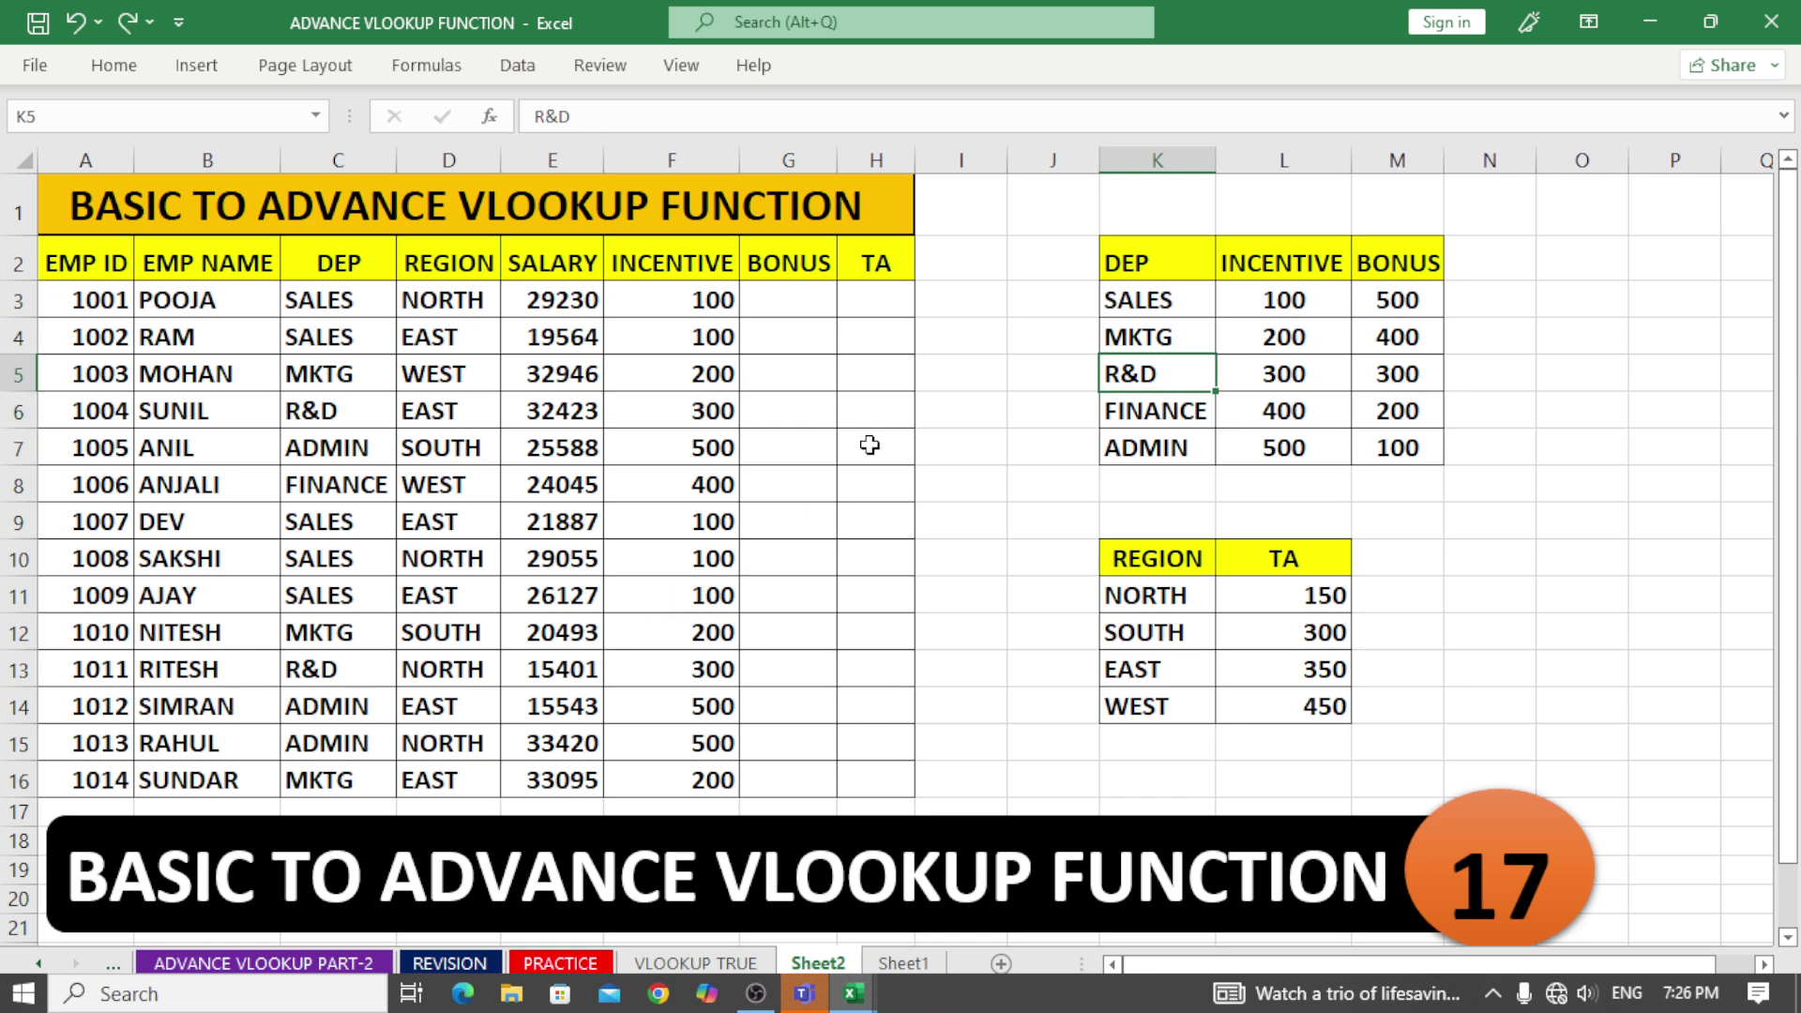
left_click(902, 404)
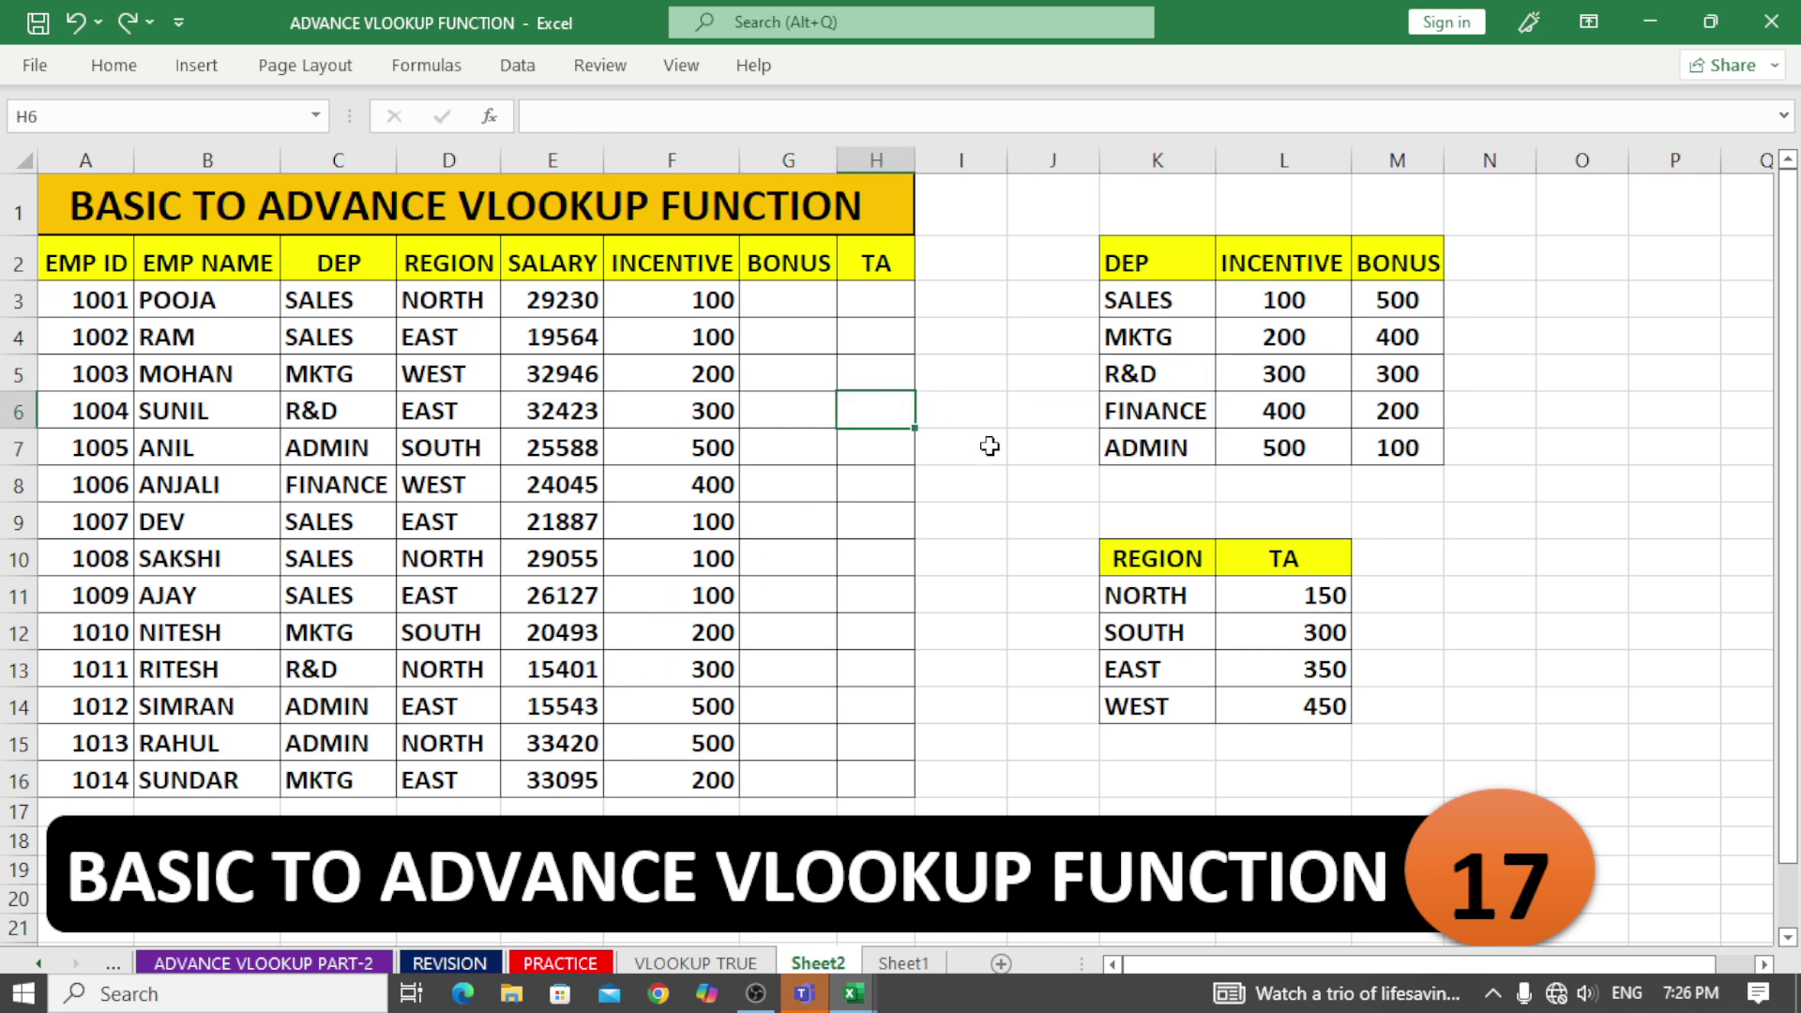
left_click_drag(678, 302, 699, 370)
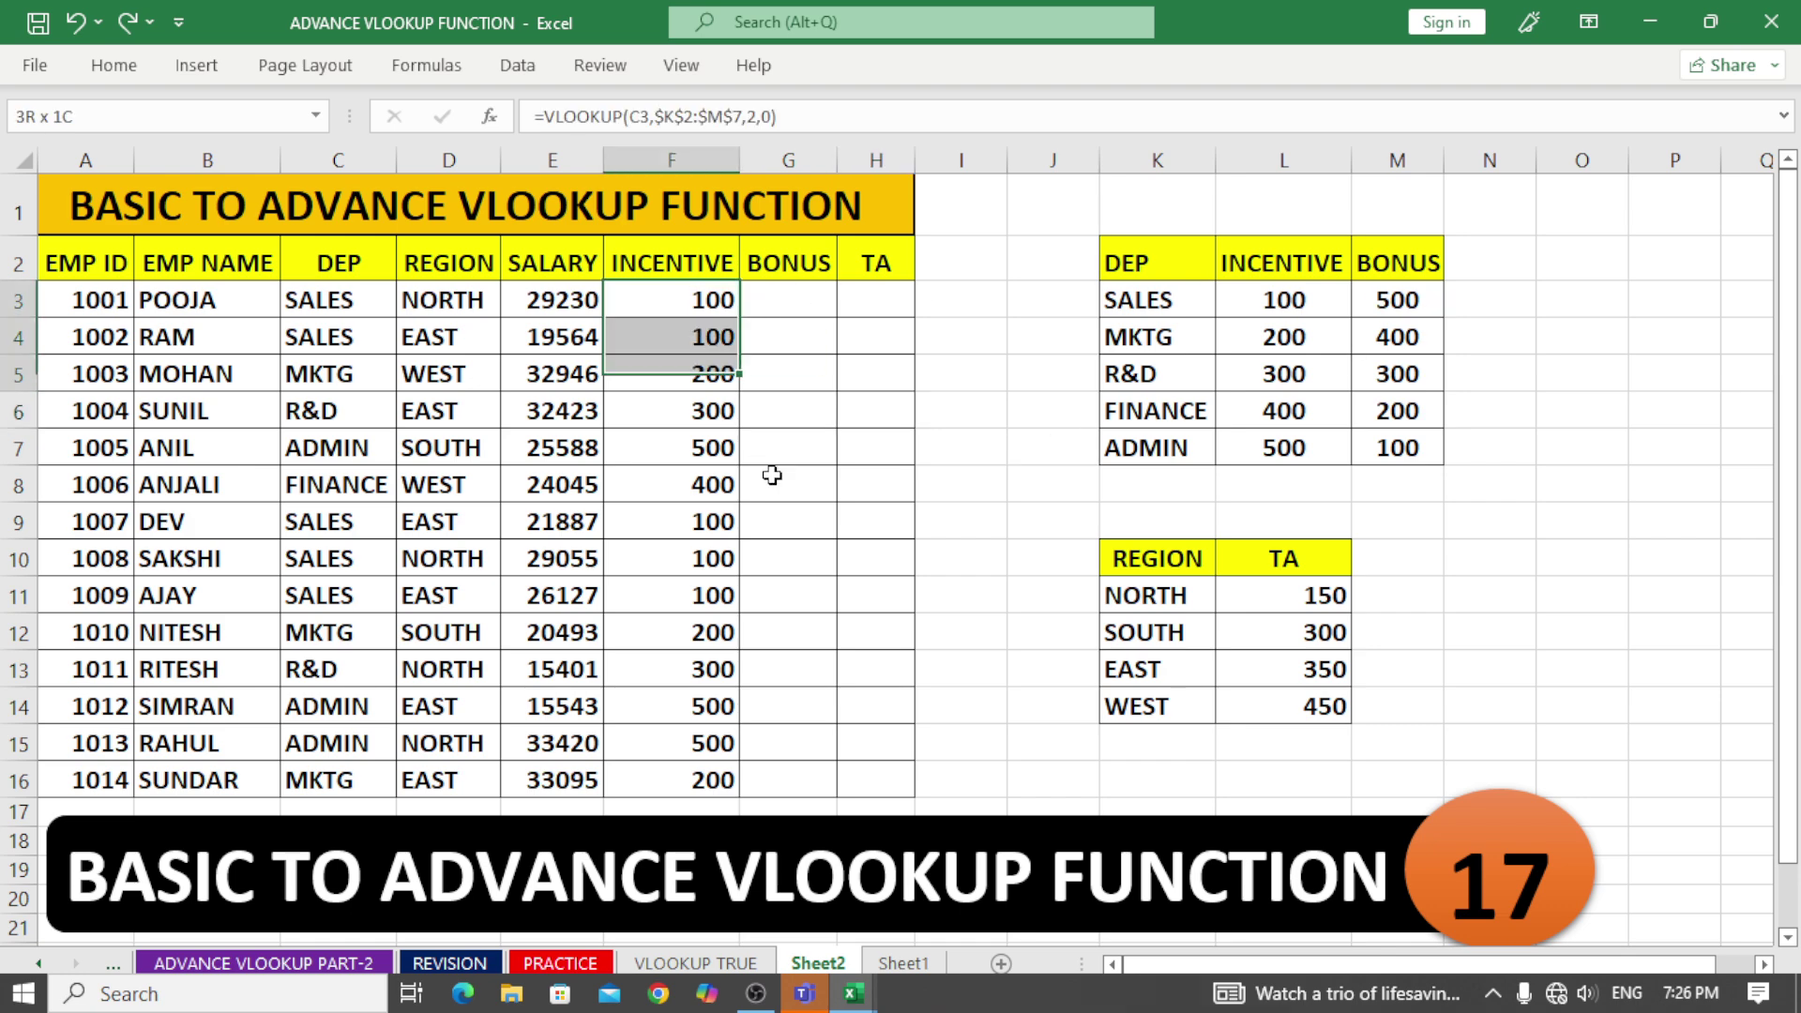
left_click_drag(772, 476, 821, 702)
left_click(970, 426)
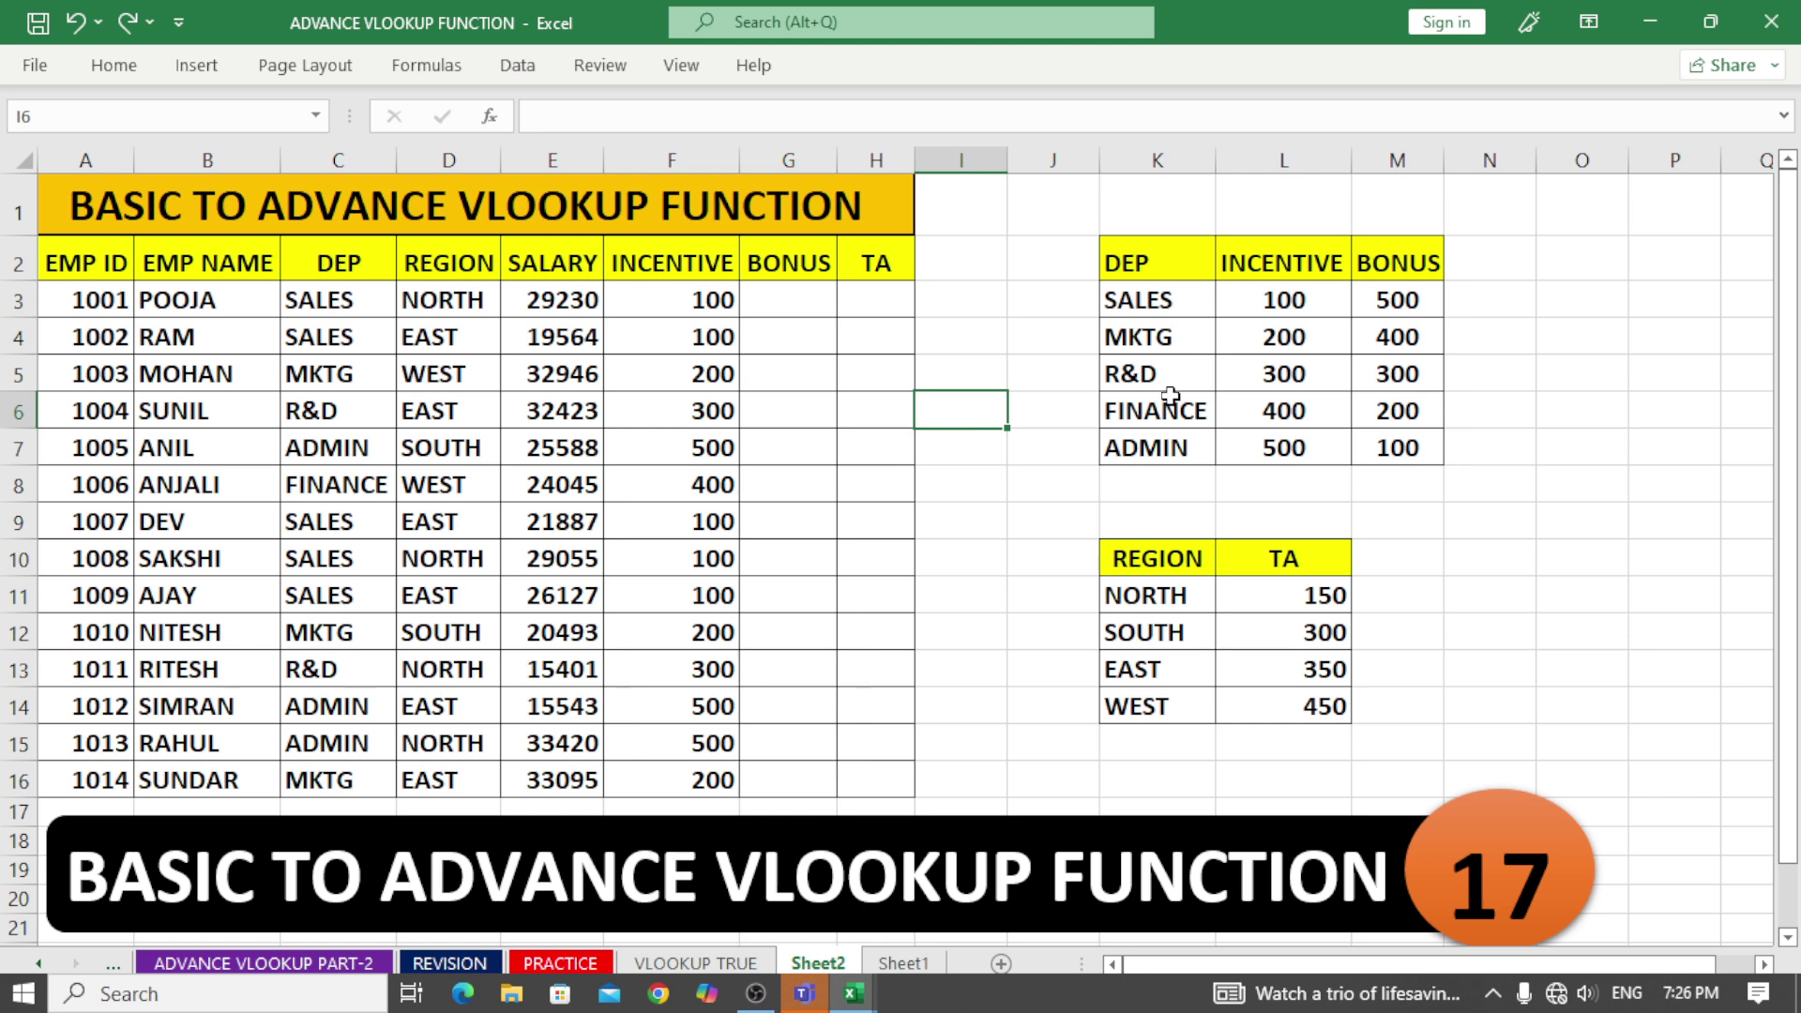
left_click(1219, 365)
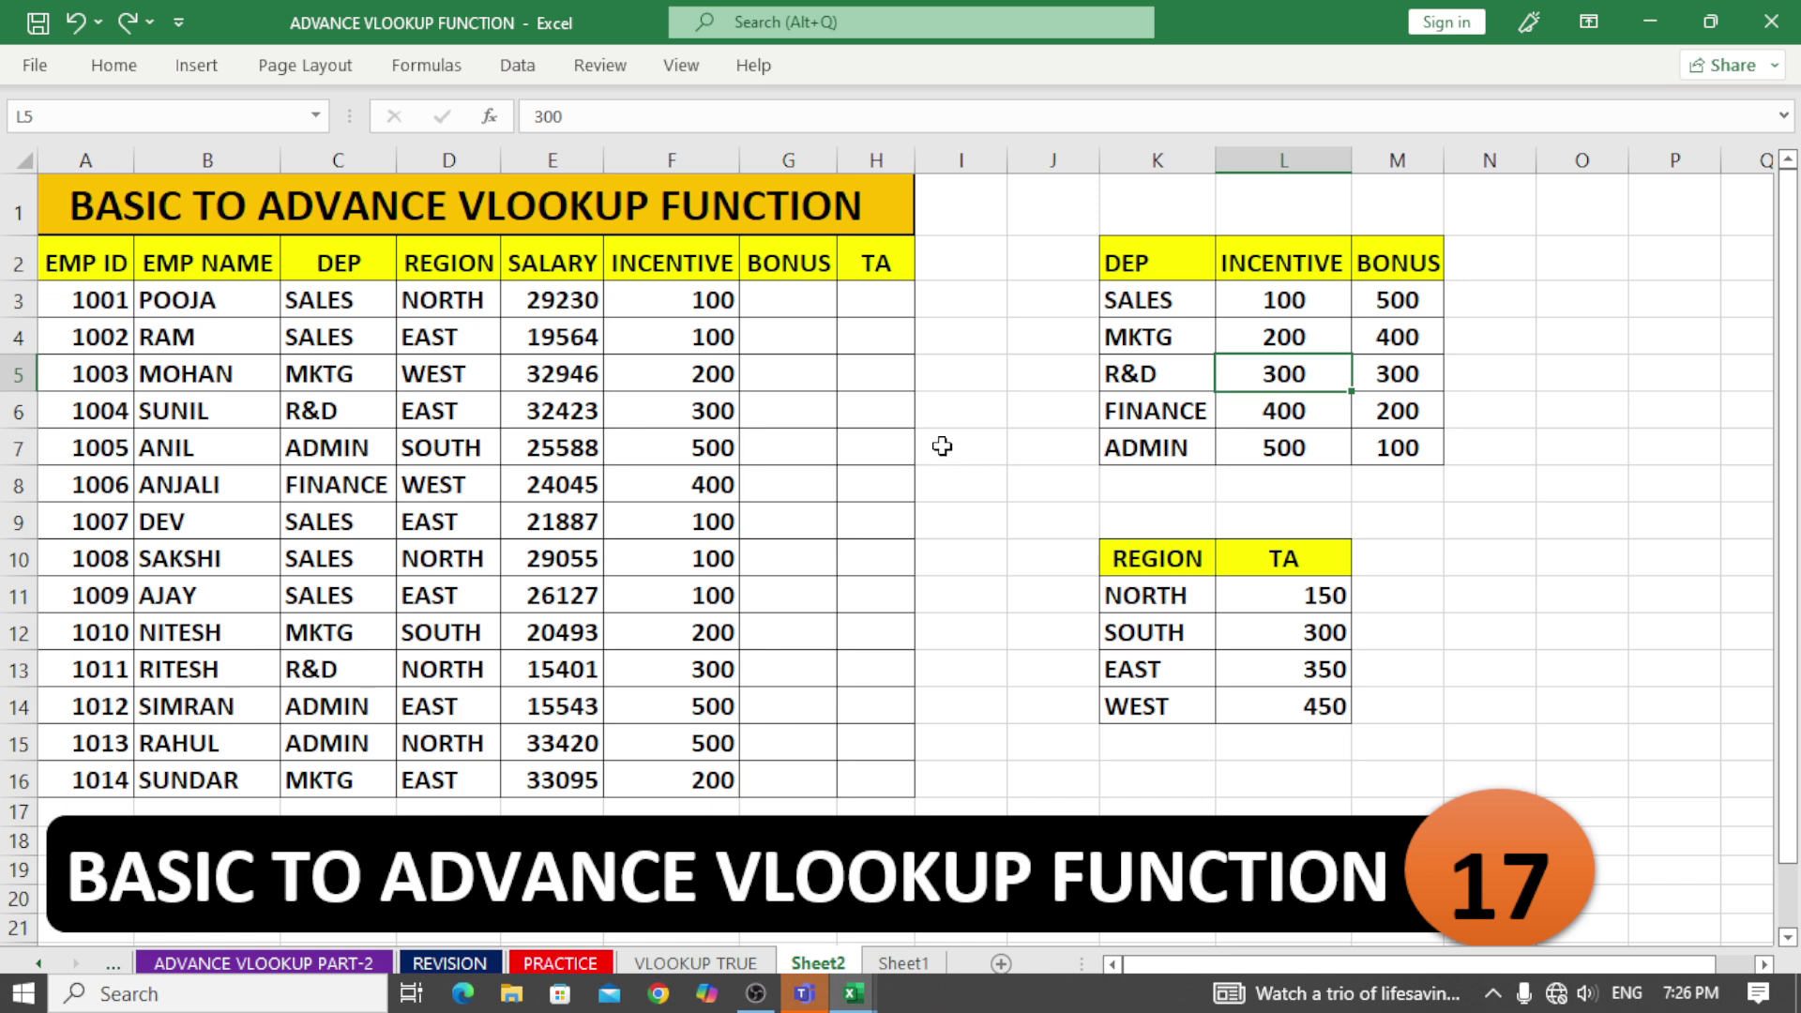
Step: Clear the INCENTIVE formulas from F3 to F16, and compare the empty INCENTIVE and BONUS cells with the lookup table's matching columns
left_click_drag(719, 300, 796, 777)
key("Delete")
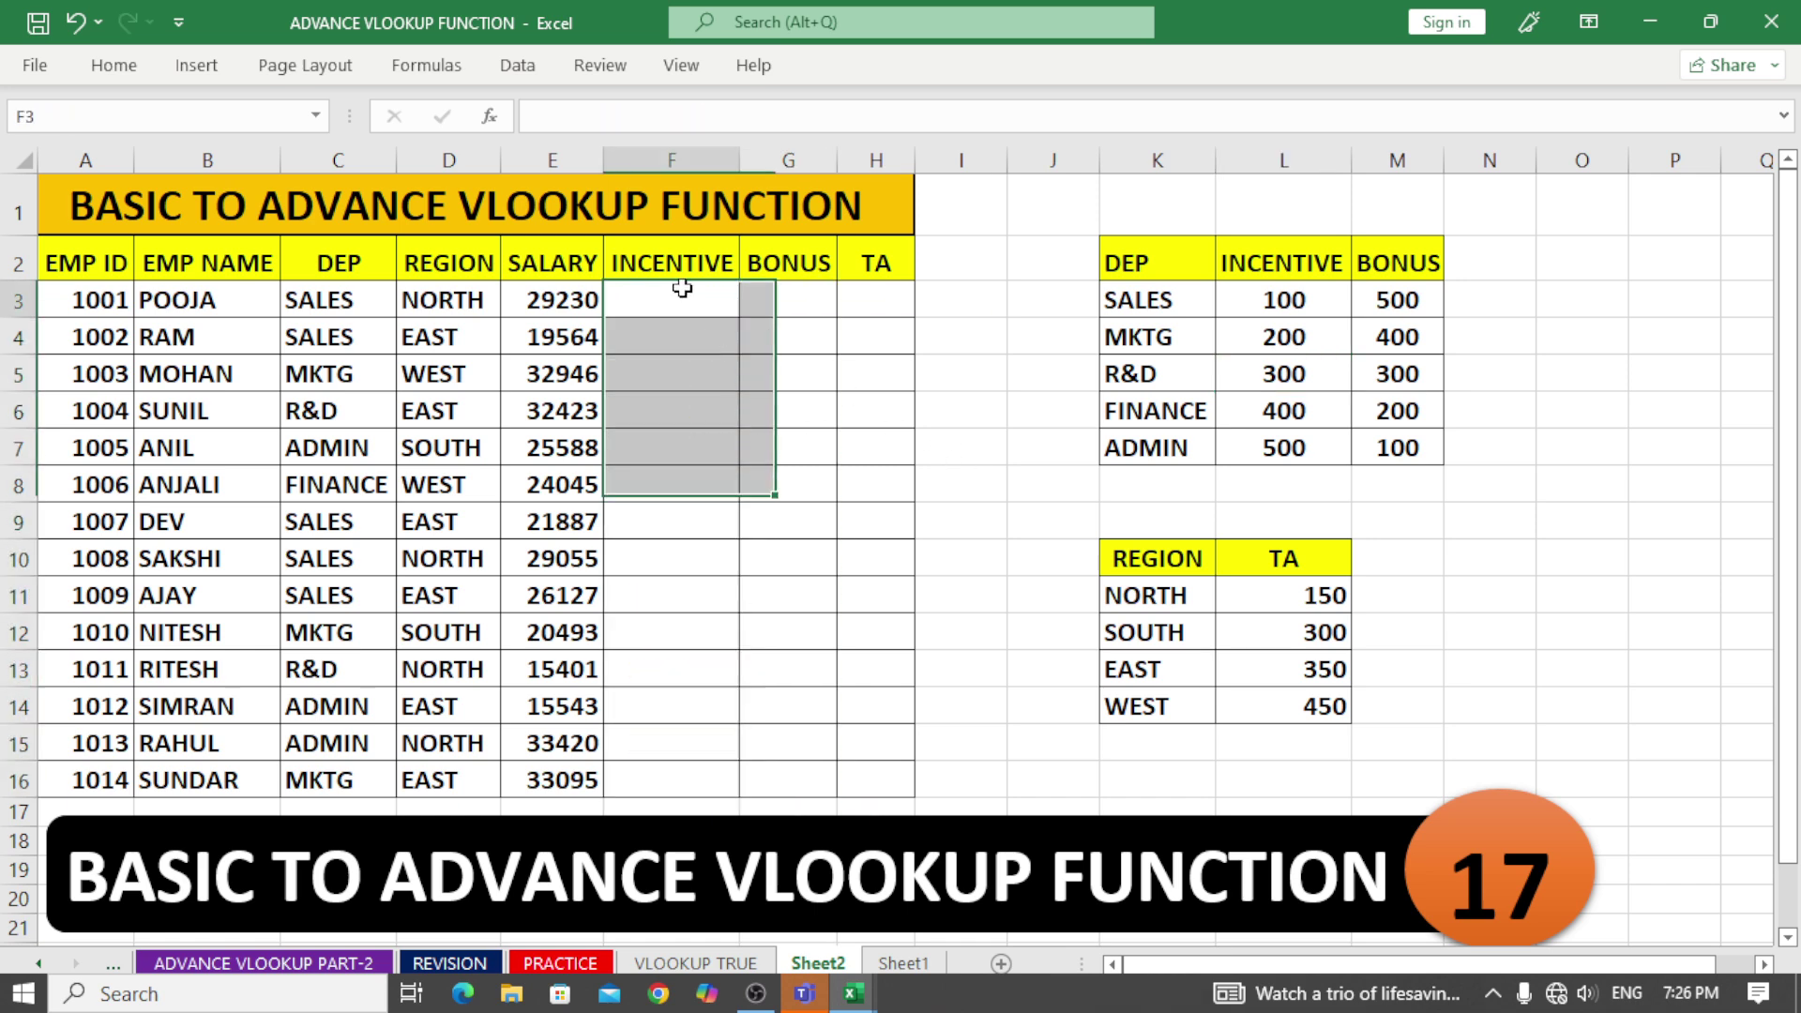
left_click_drag(684, 290, 790, 488)
left_click_drag(1273, 290, 1379, 434)
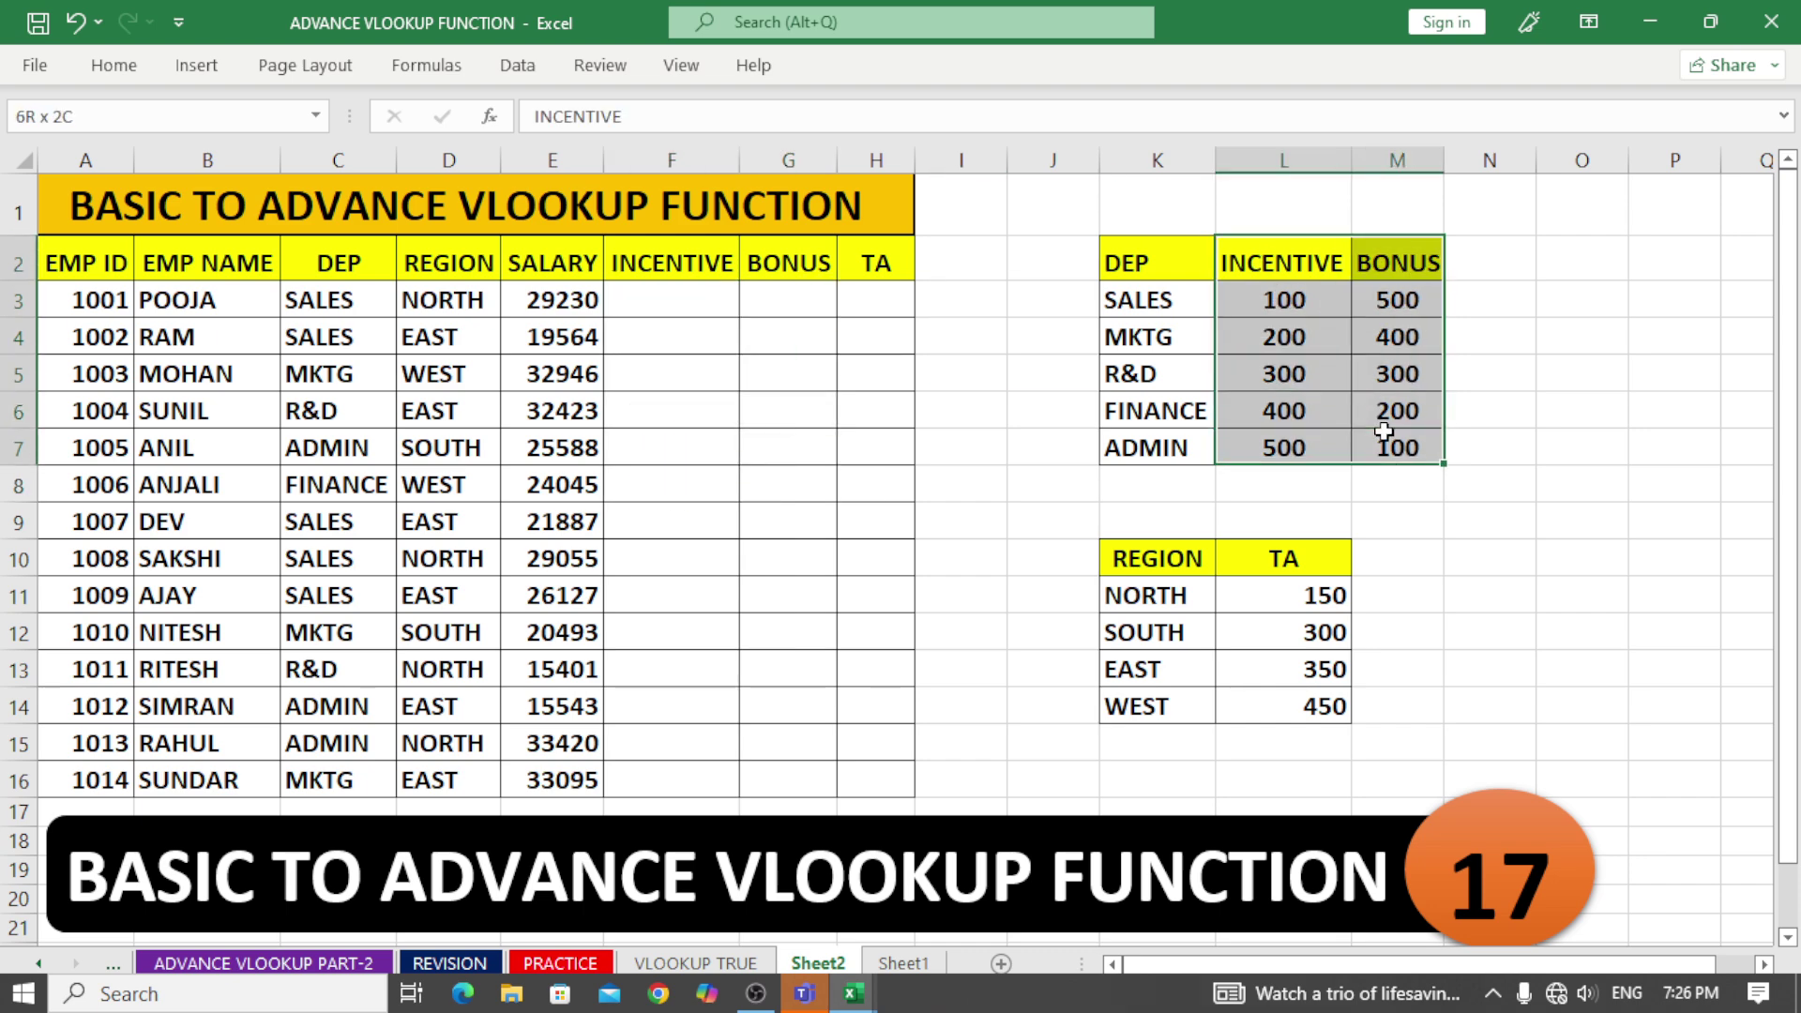
Step: Begin a VLOOKUP formula in F3 with C3 as the lookup value and the absolute range $K$2:$M$7 as its table
left_click(662, 304)
mouse_move(689, 307)
left_mouse_down()
mouse_move(788, 535)
mouse_move(805, 722)
left_mouse_up()
left_click(657, 312)
type("=")
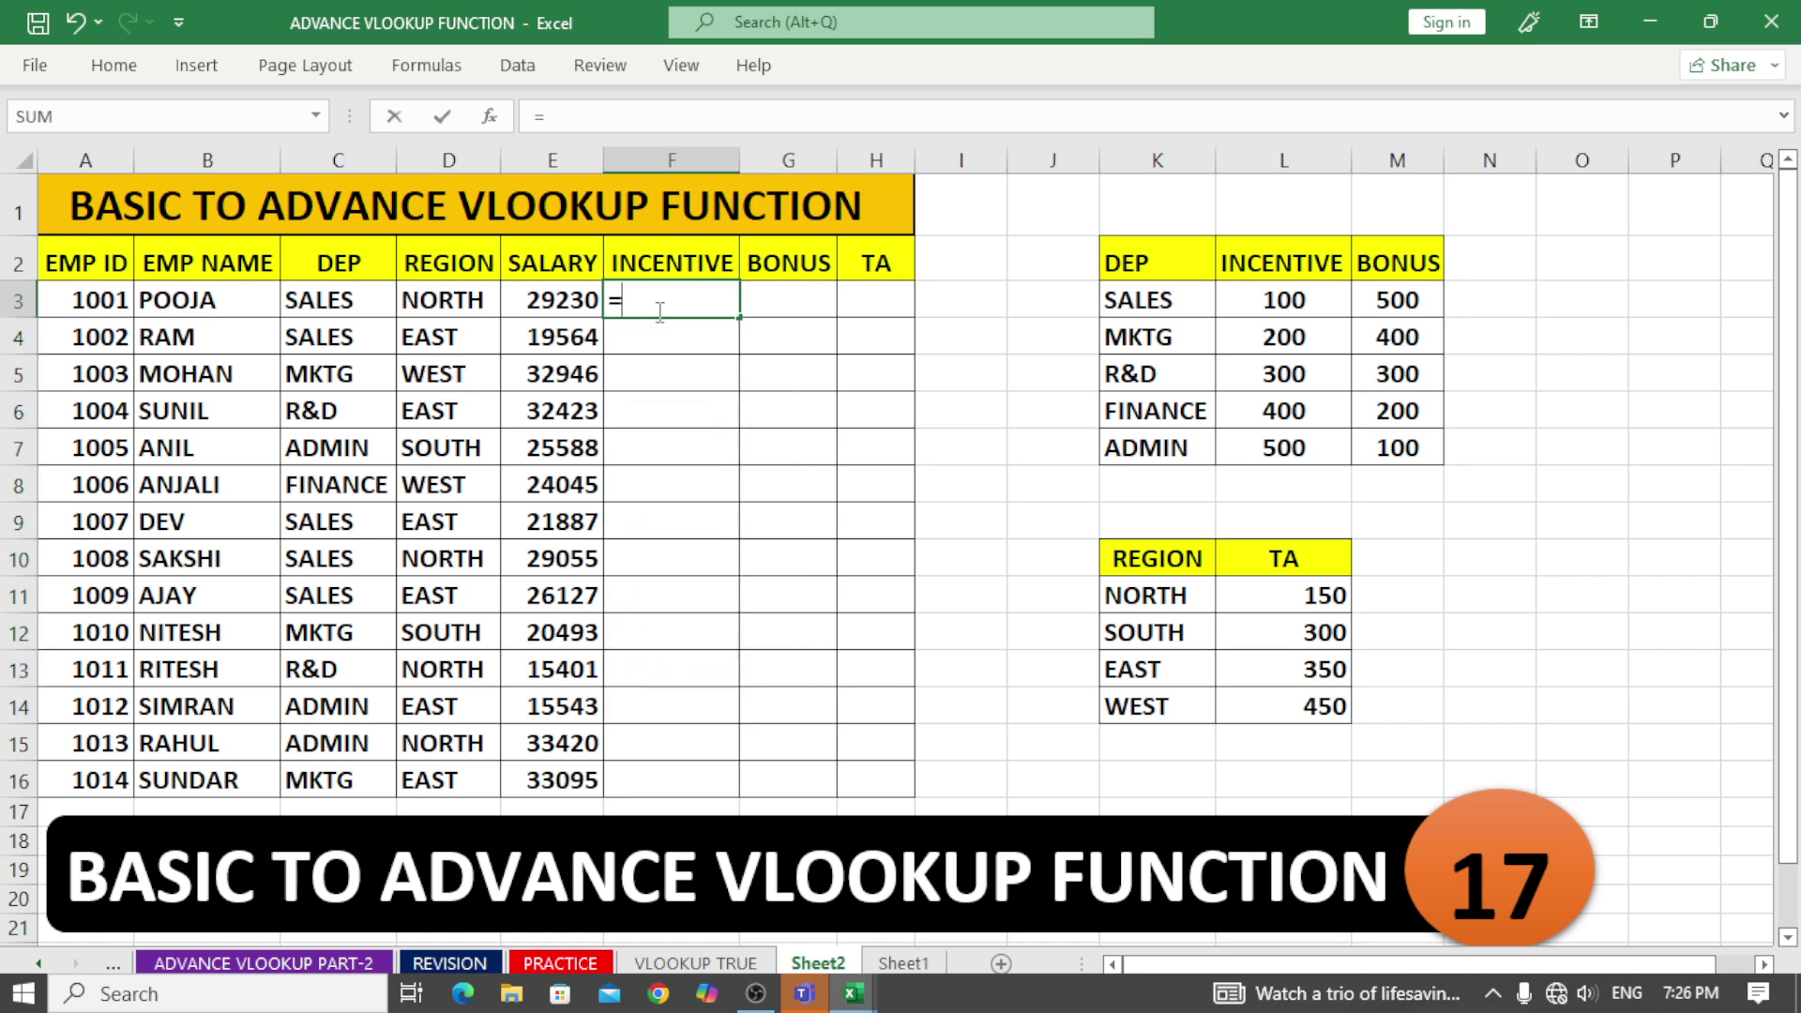
type("vloo")
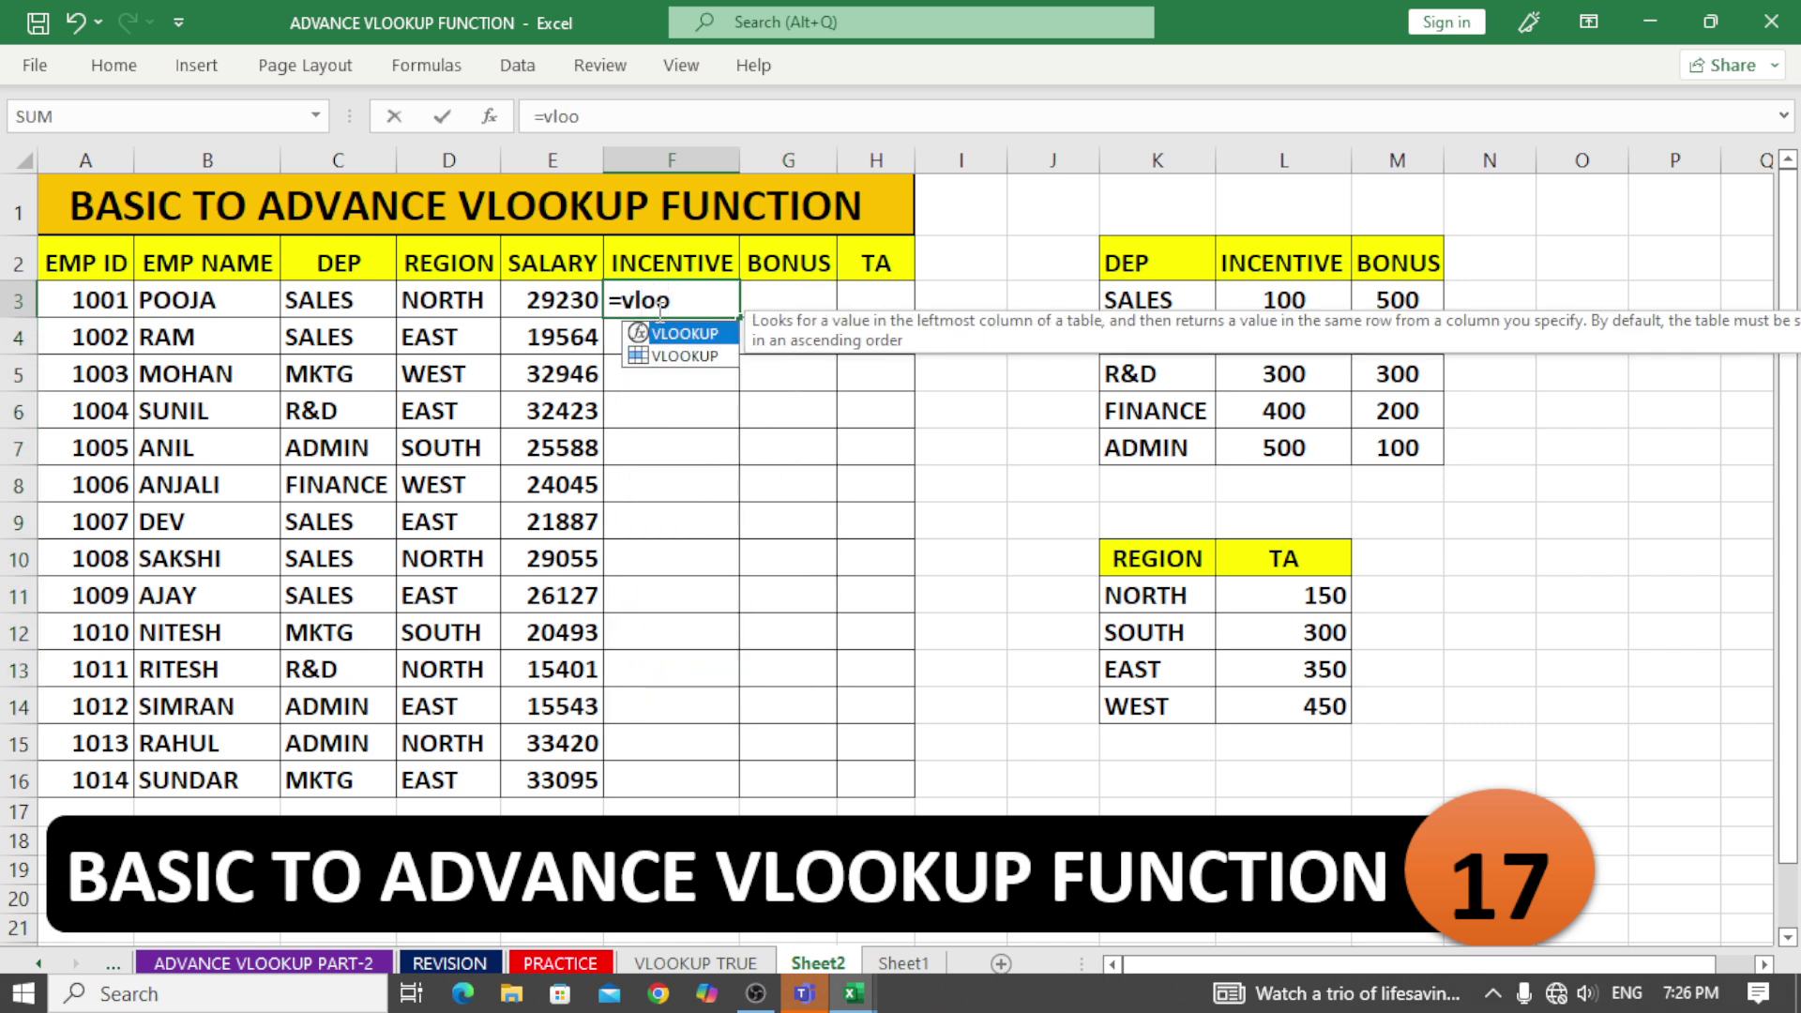
key("Tab")
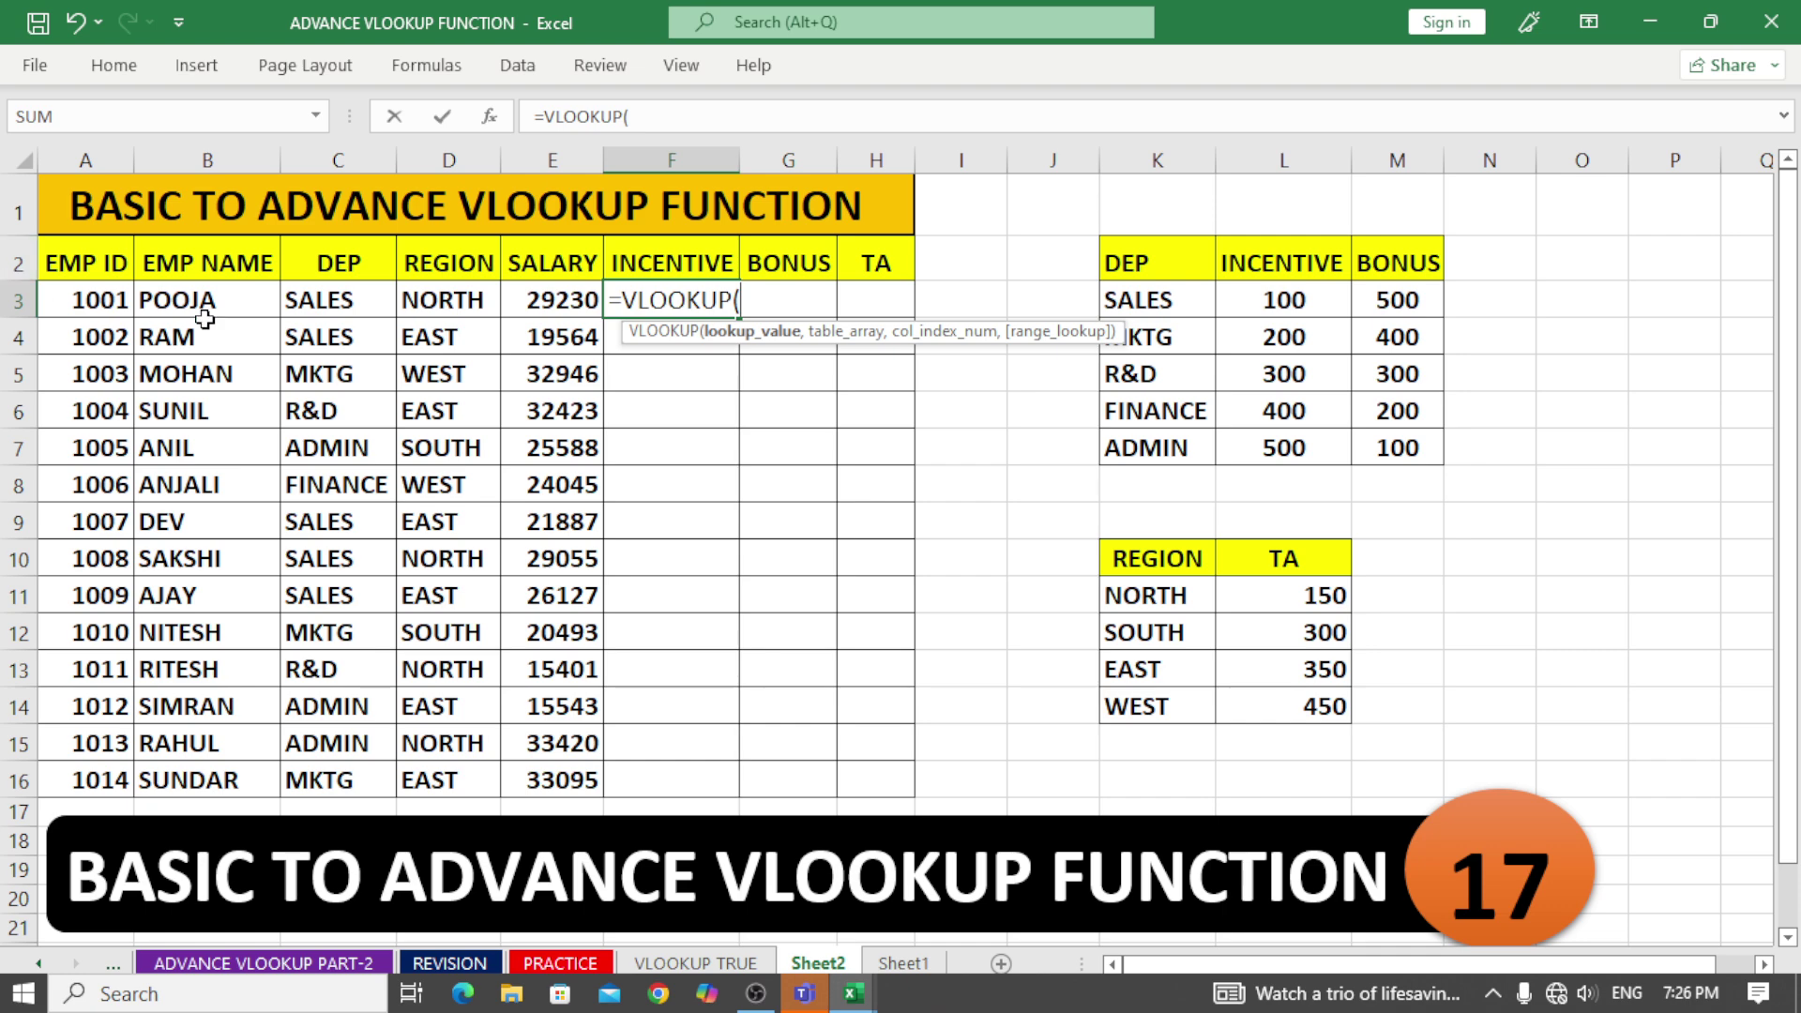
left_click(333, 302)
type(",")
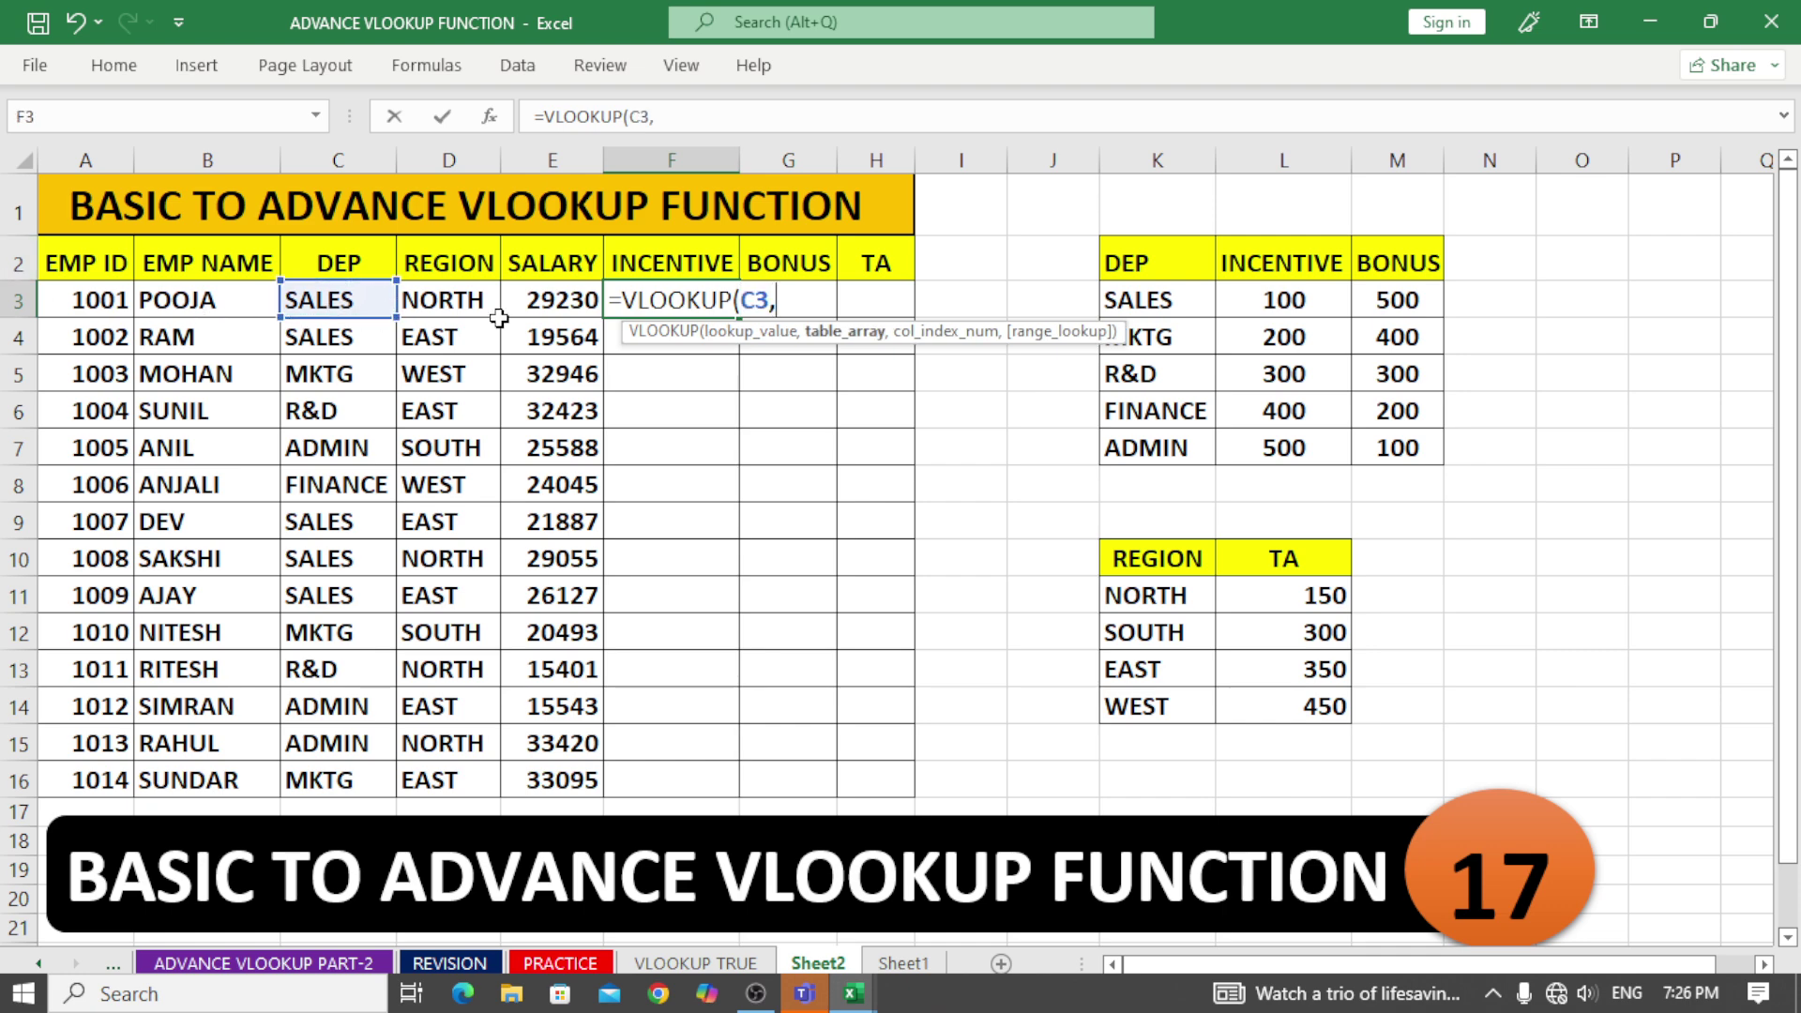
left_click_drag(1135, 265, 1389, 441)
key("F4")
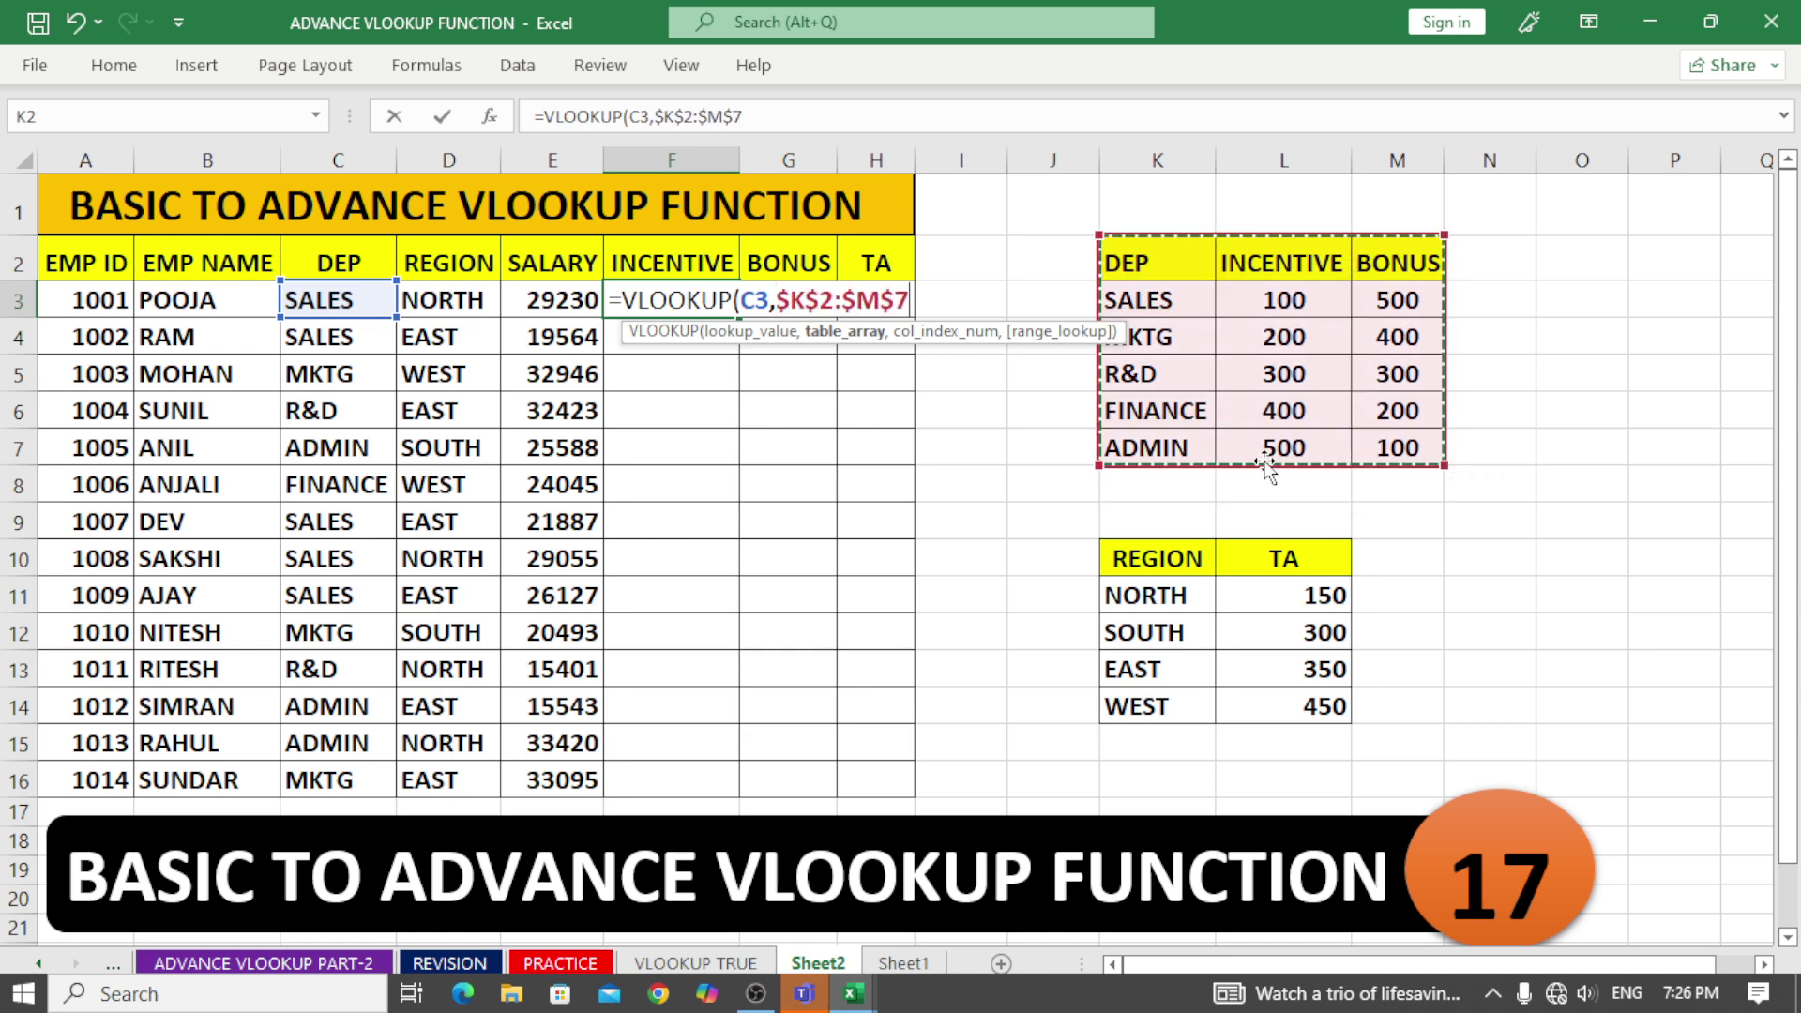
Step: Complete the F3 formula with the column index array {2,3} and exact match 0, covering both INCENTIVE and BONUS
type(",")
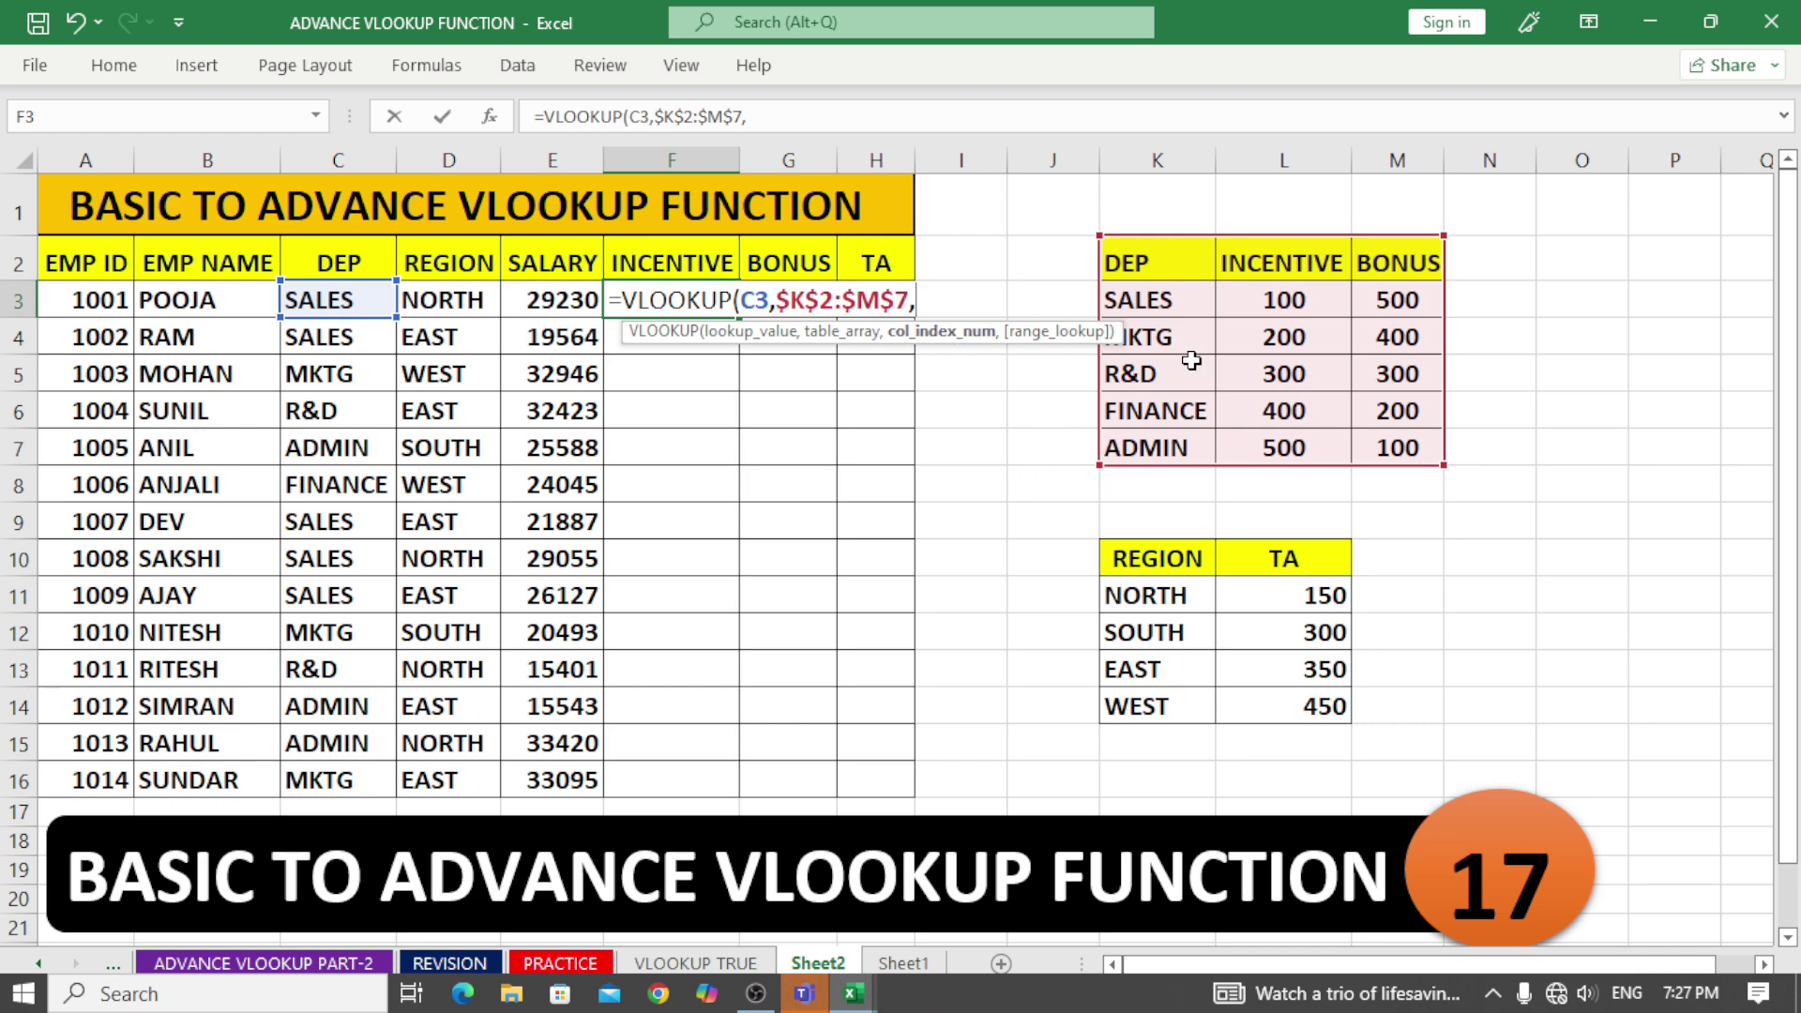
type("{2,3")
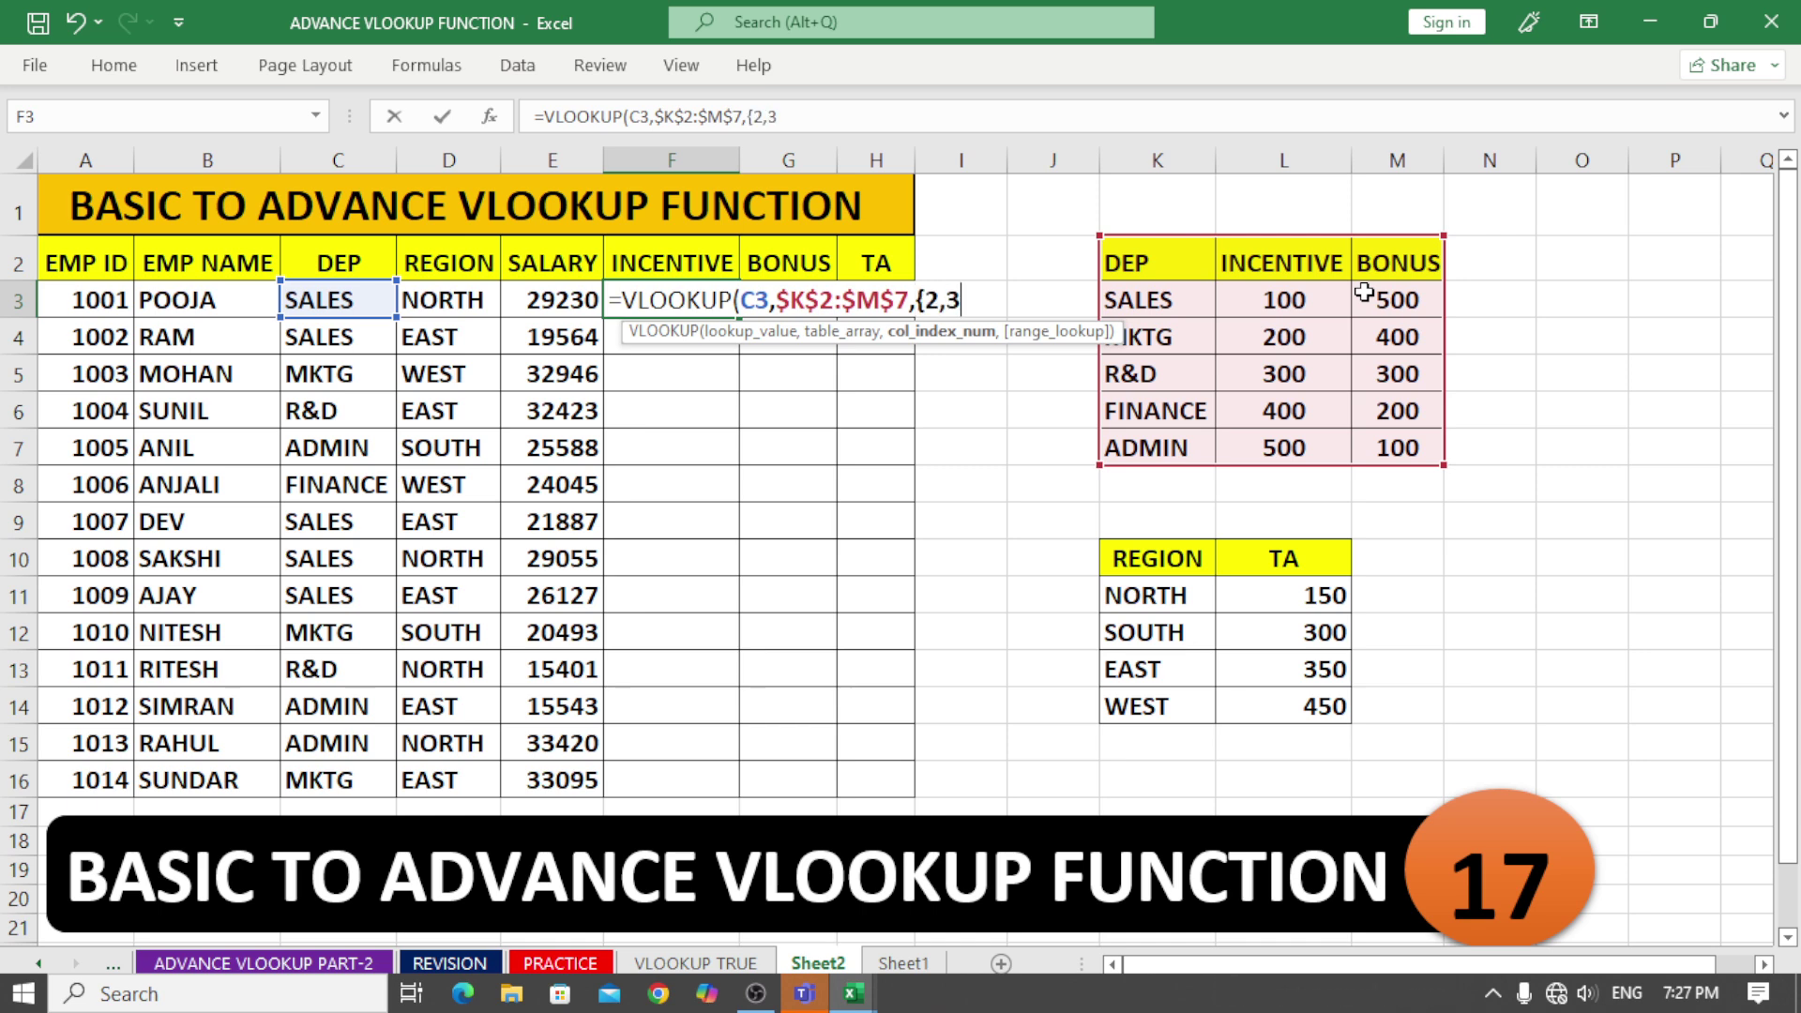
type("},0")
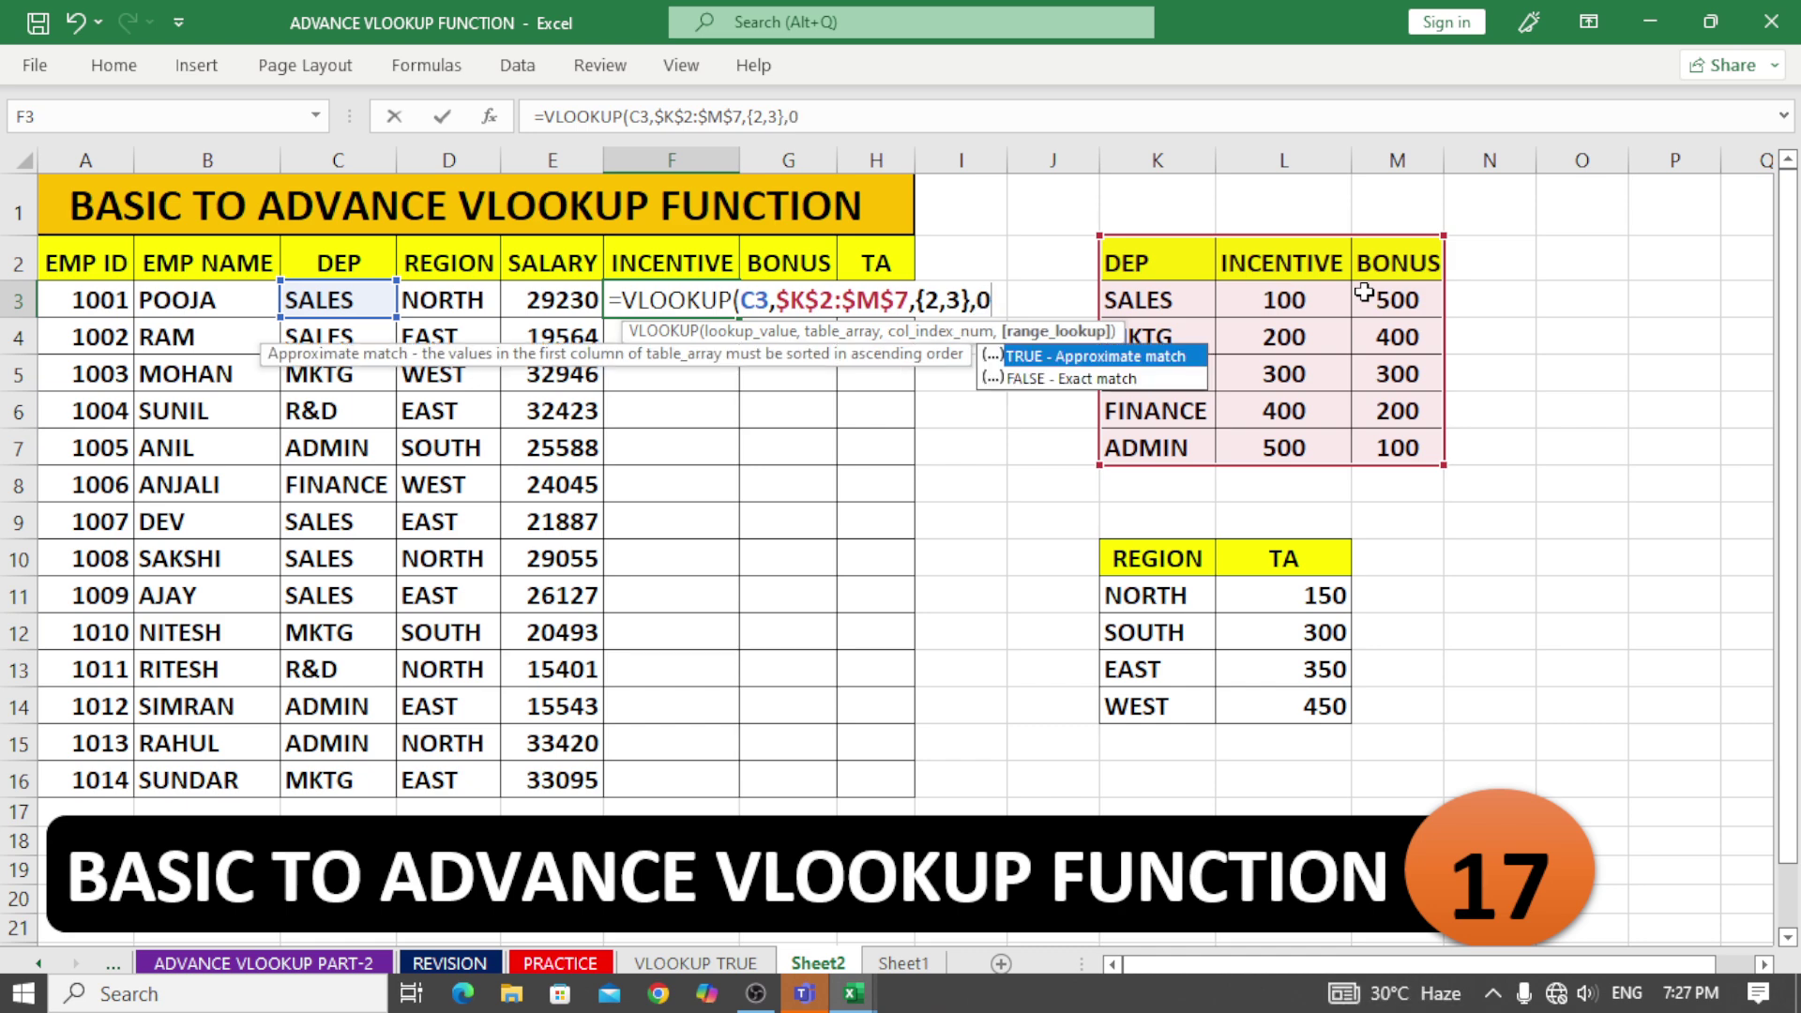
key("Return")
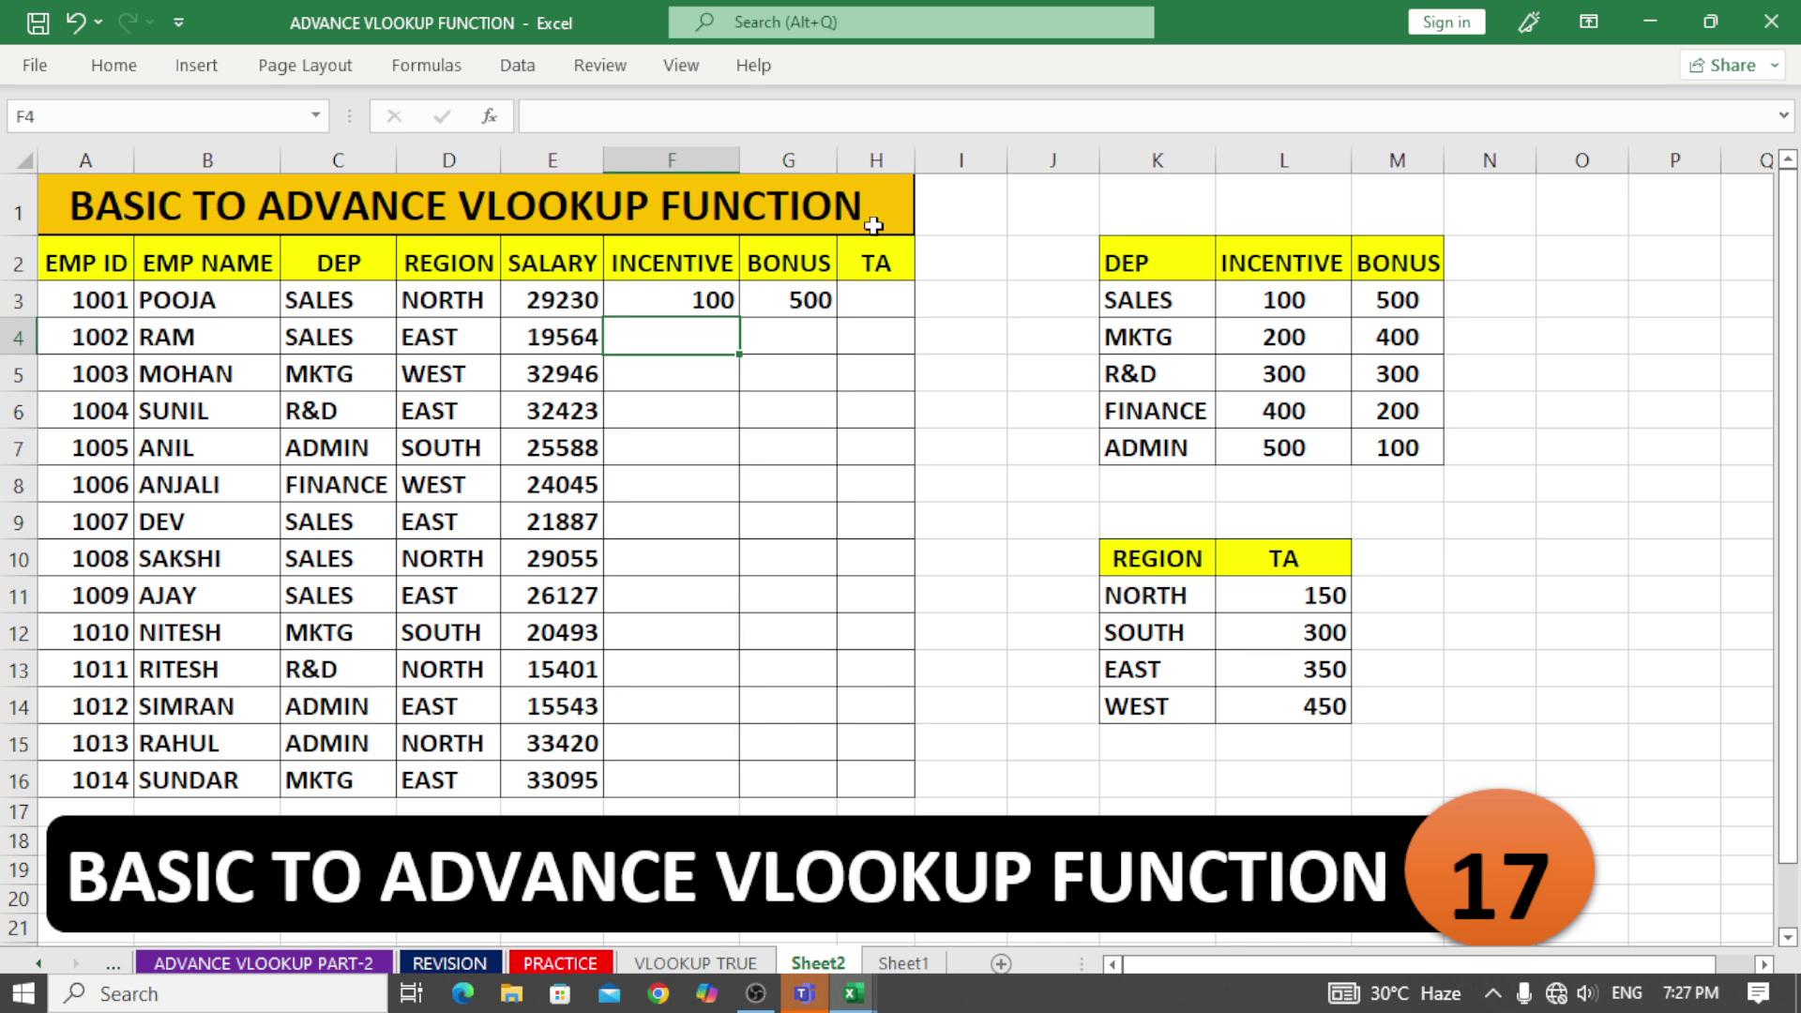
Step: Fill the F3 lookup formula down to row 16 for the INCENTIVE and BONUS columns
left_click(807, 304)
left_click(724, 302)
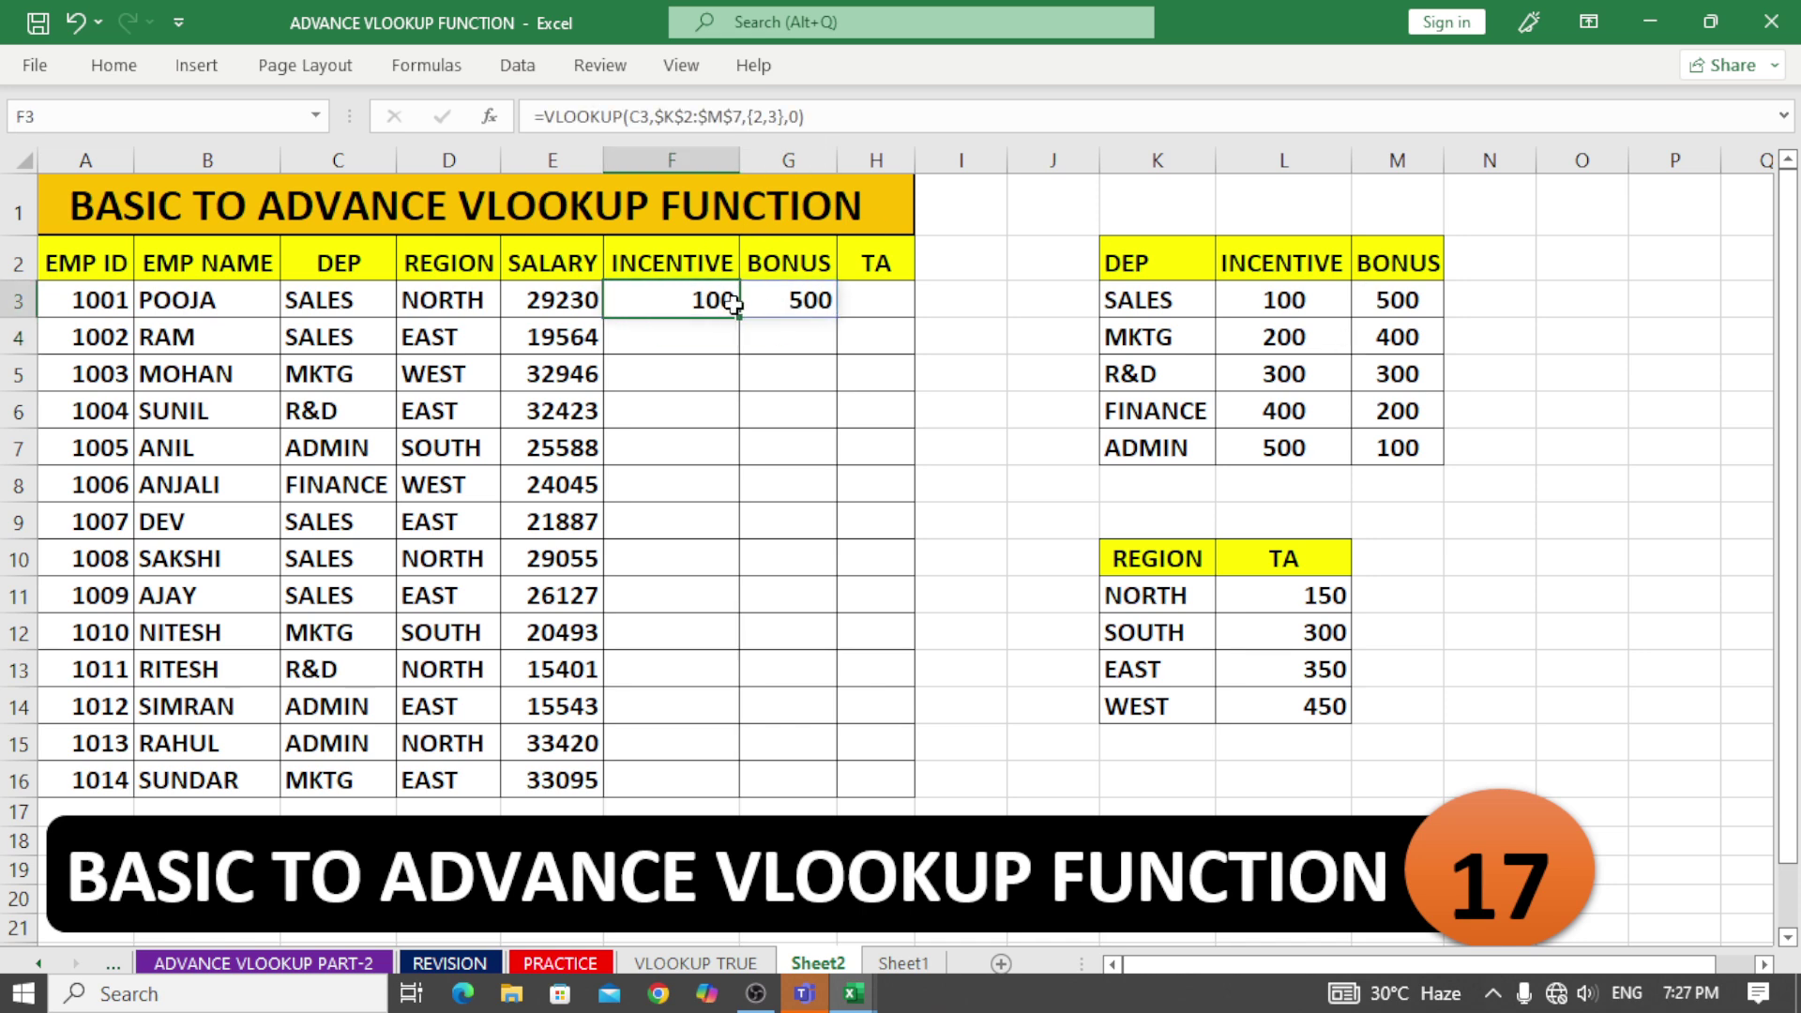
left_click_drag(738, 317, 738, 795)
Step: Begin a VLOOKUP formula in H3 with D3 as the lookup value and the absolute range $K$10:$L$14 as its table
left_click(855, 302)
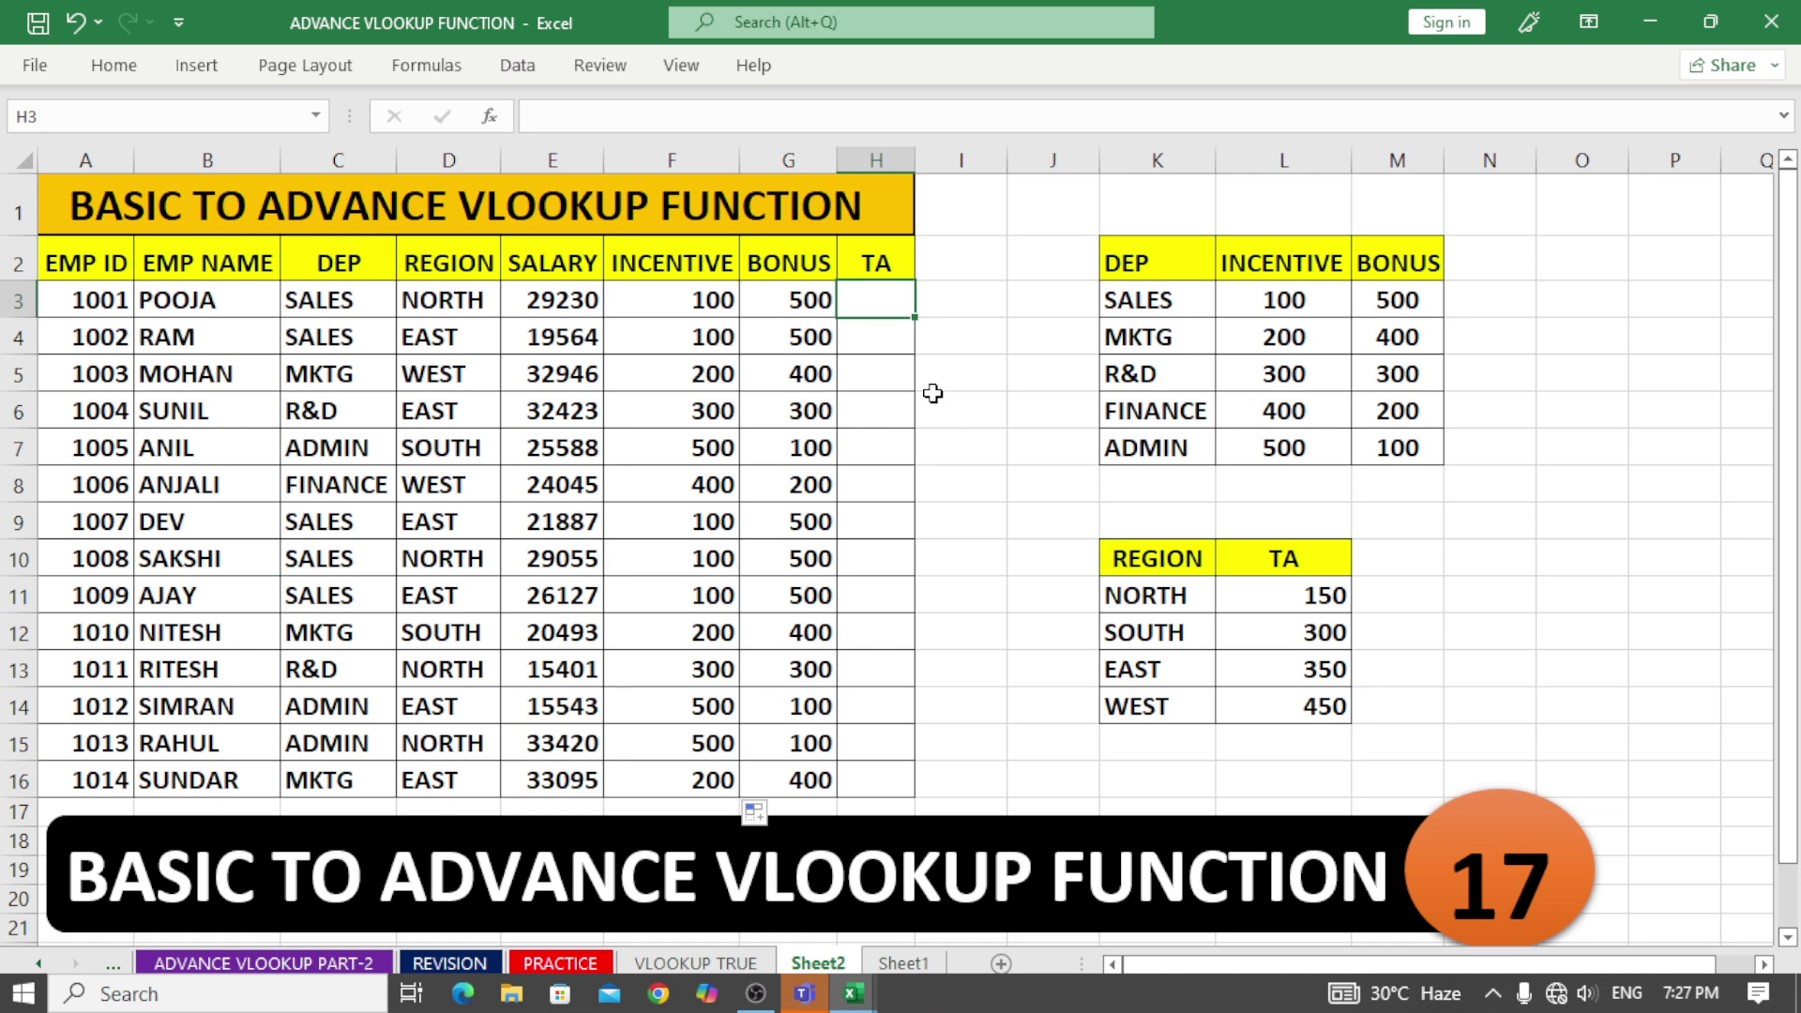
type("=vl")
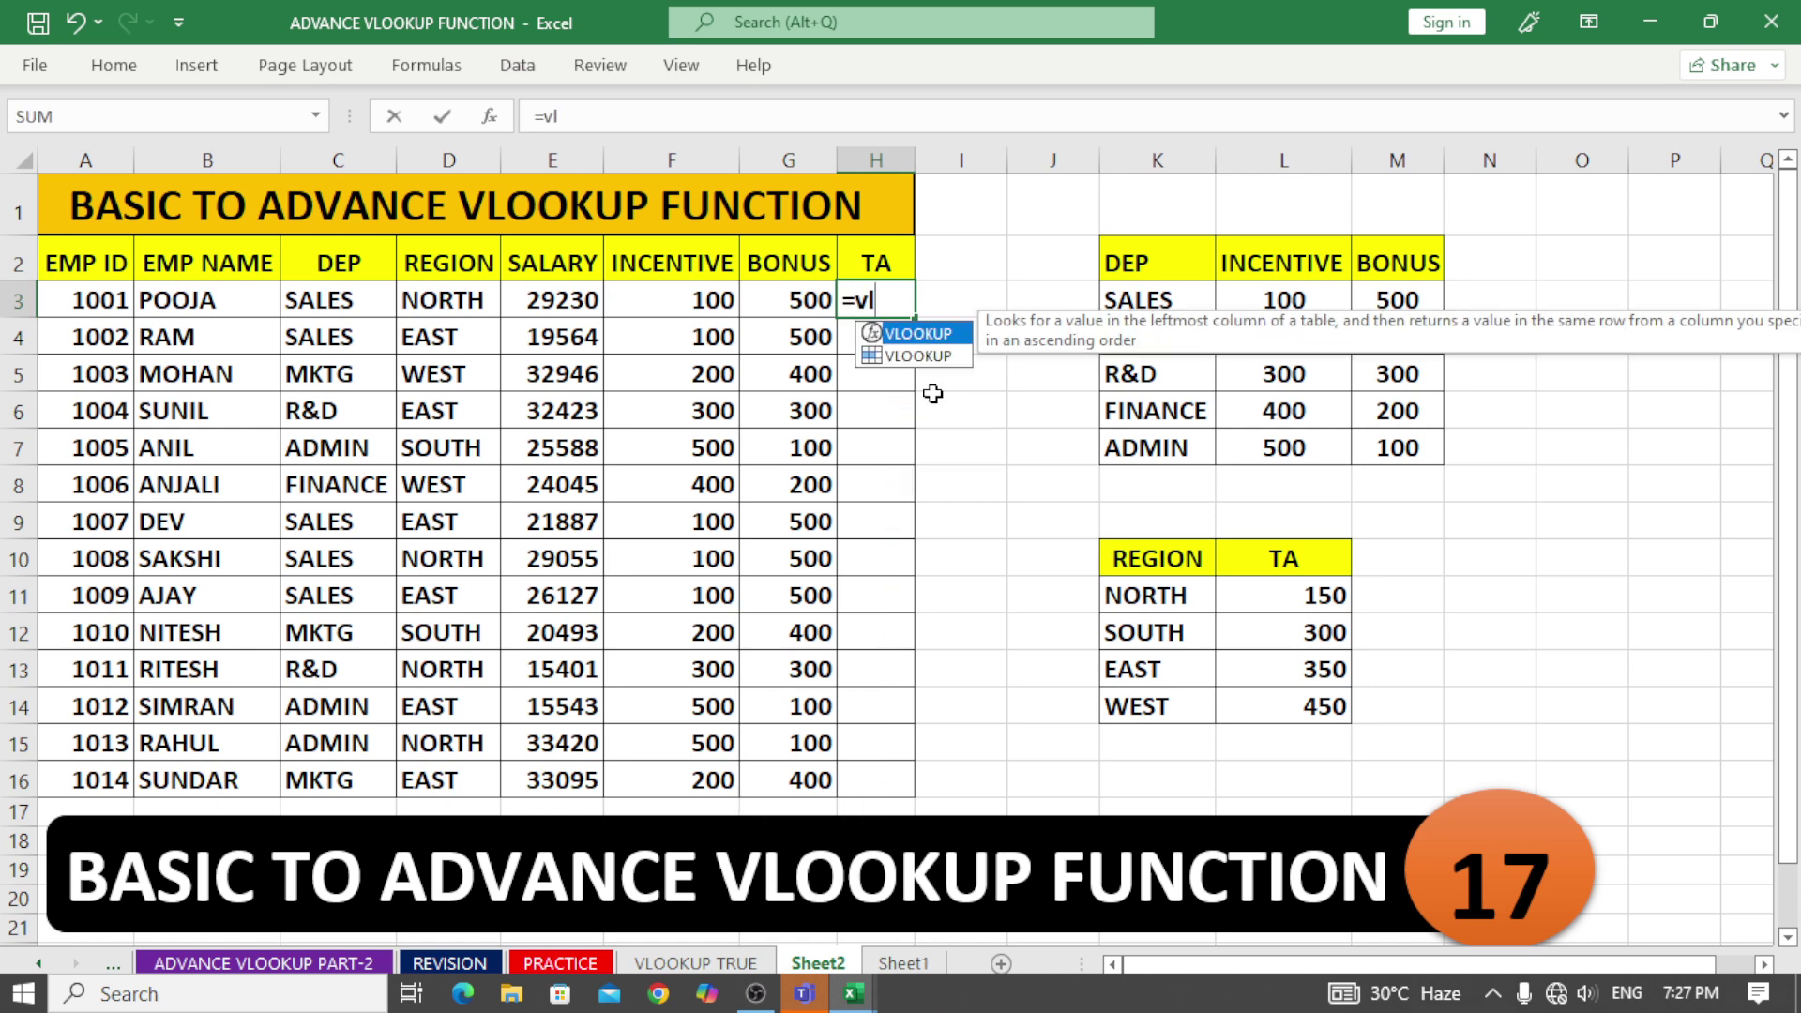
type("oo")
key("Tab")
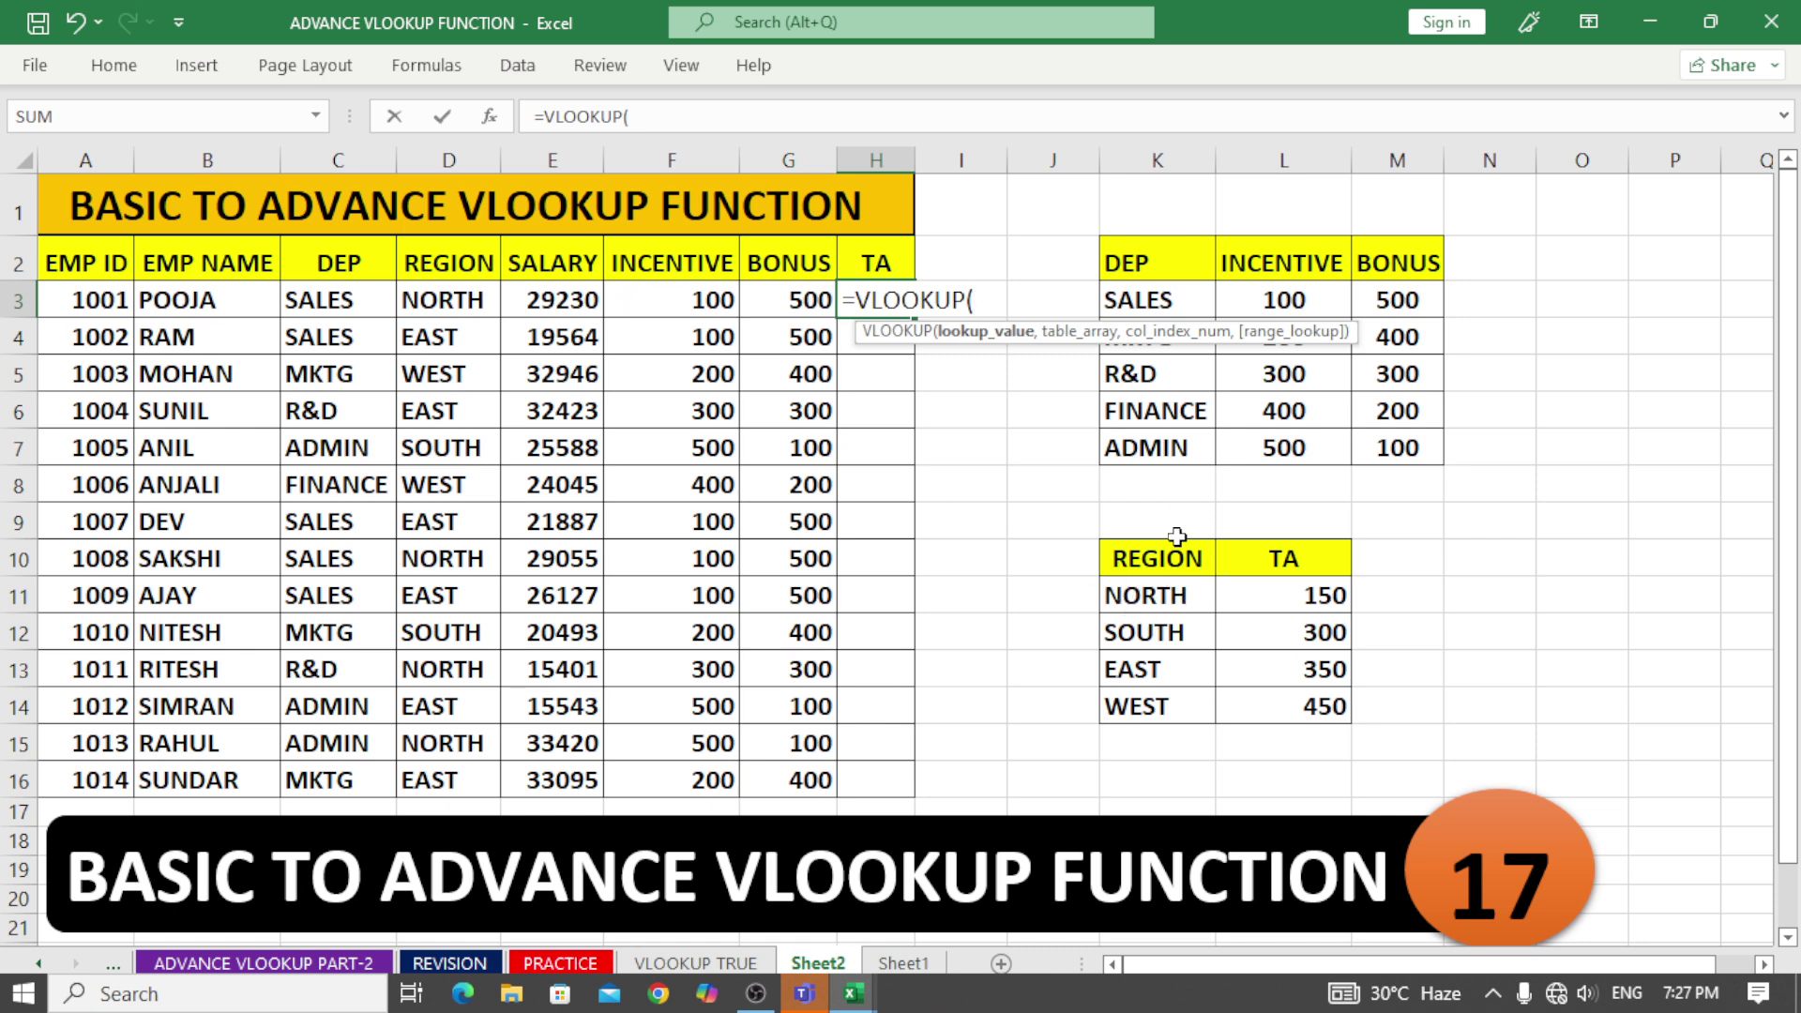
left_click(444, 300)
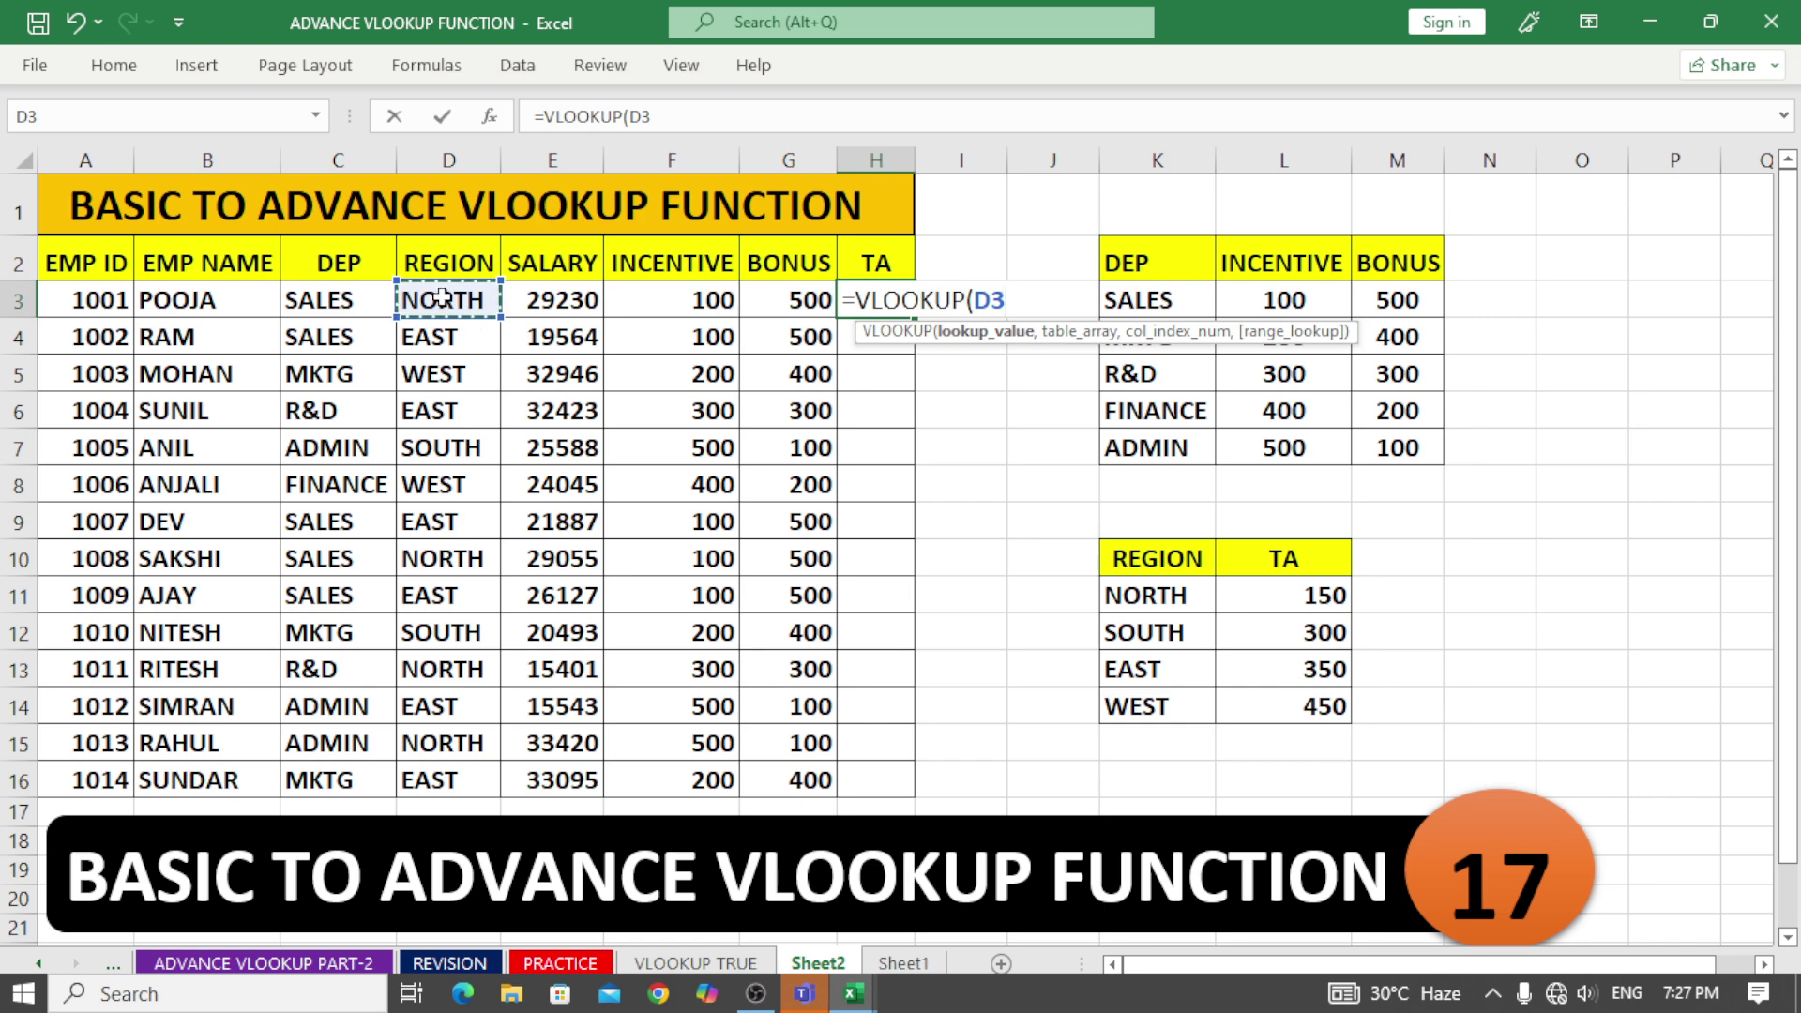
type(",")
left_click_drag(1148, 561, 1265, 712)
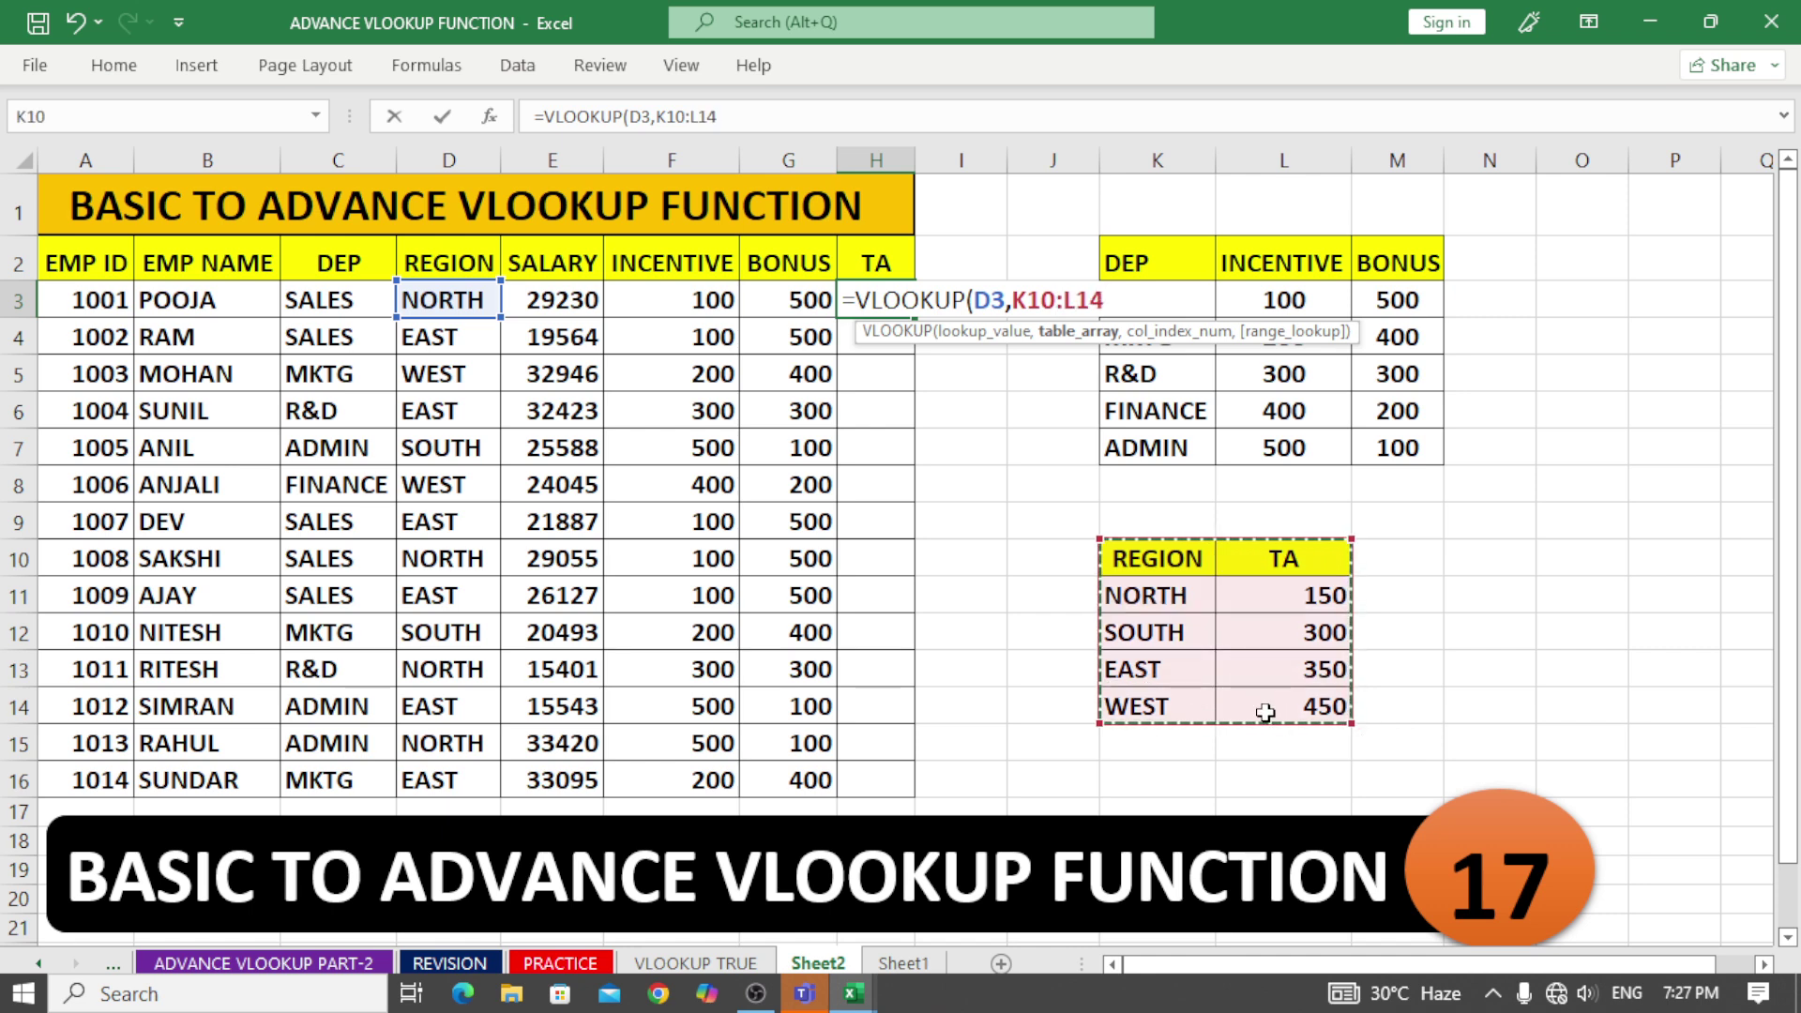
key("F4")
Step: Complete the TA formula in H3 with column index 2 and exact match 0
type(",")
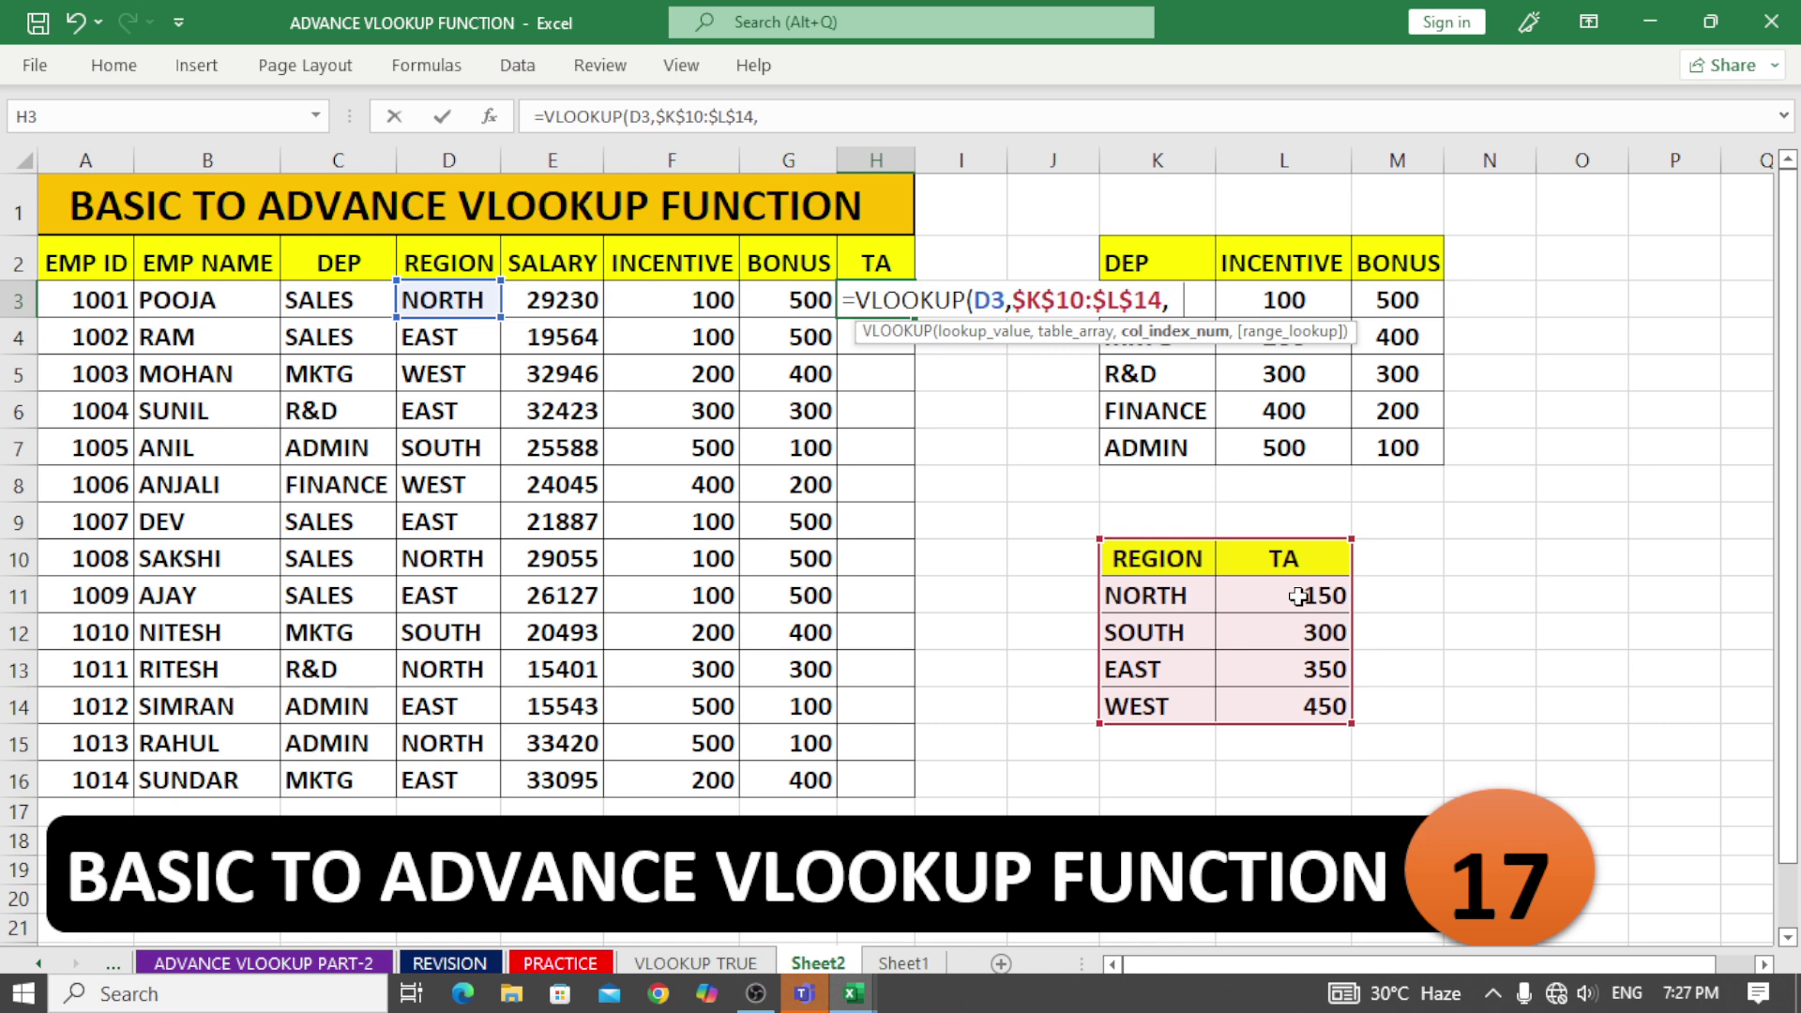
type("2,")
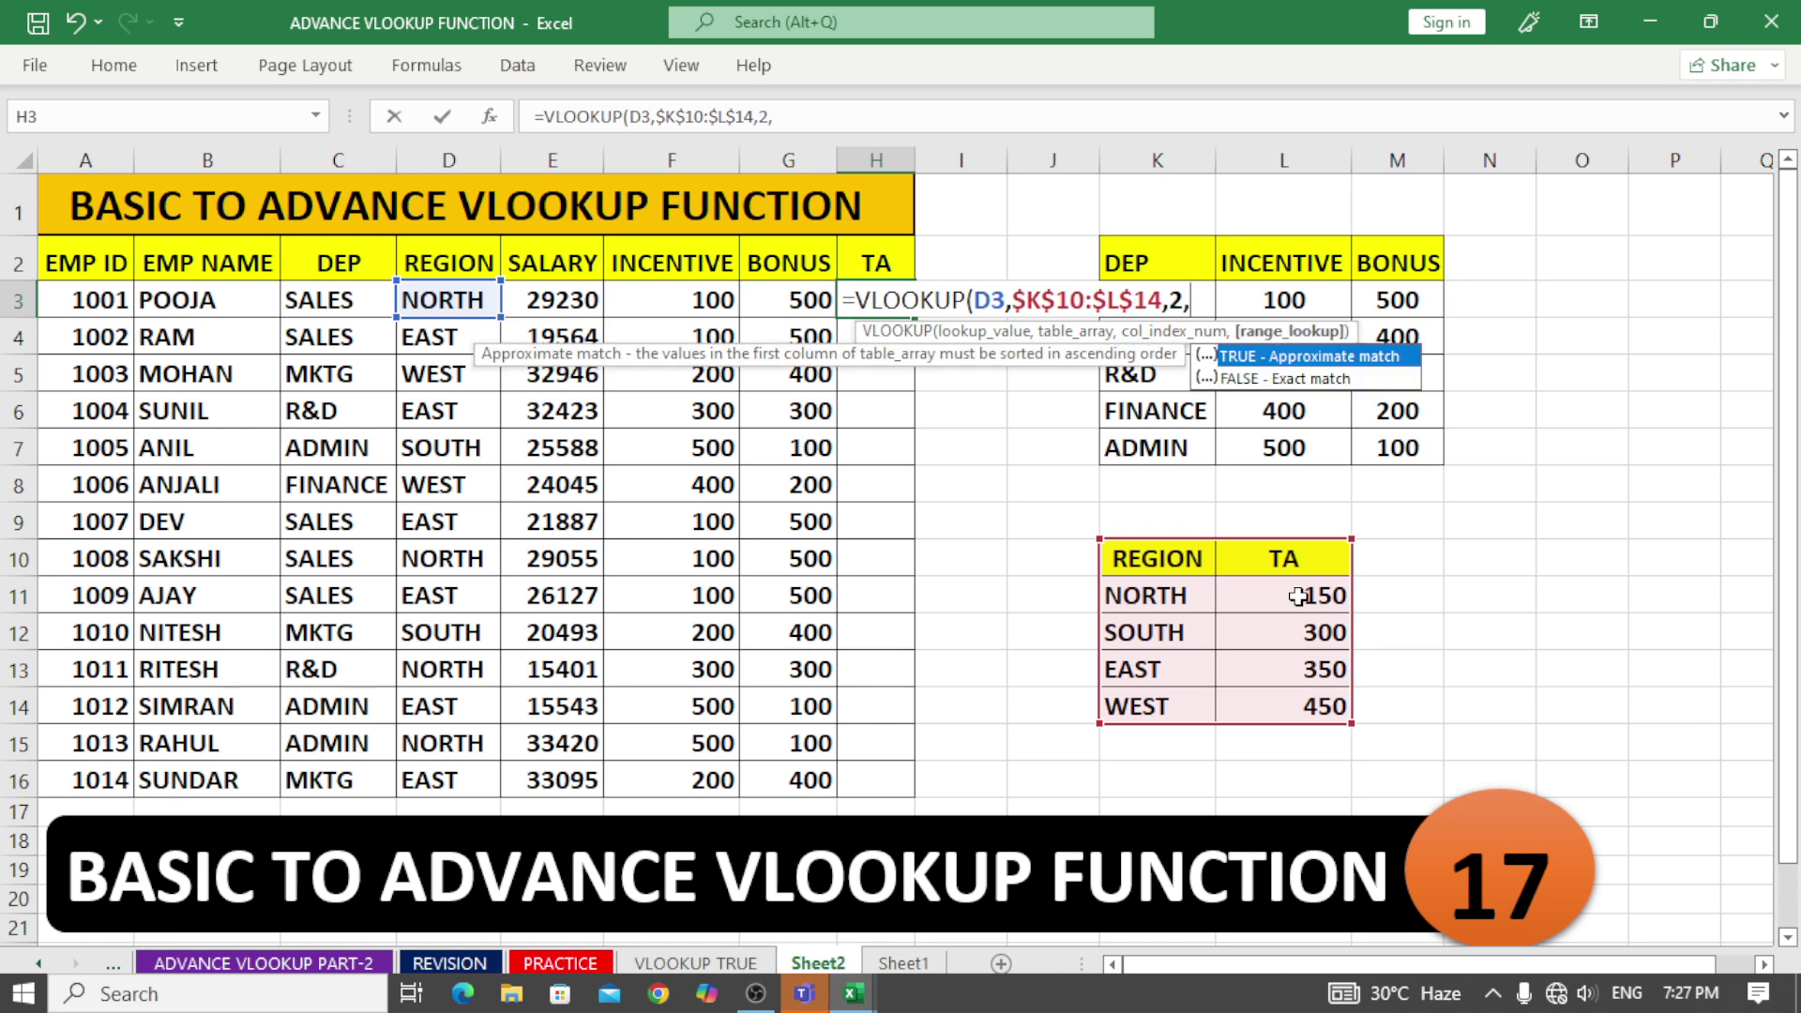
type("0")
key("Return")
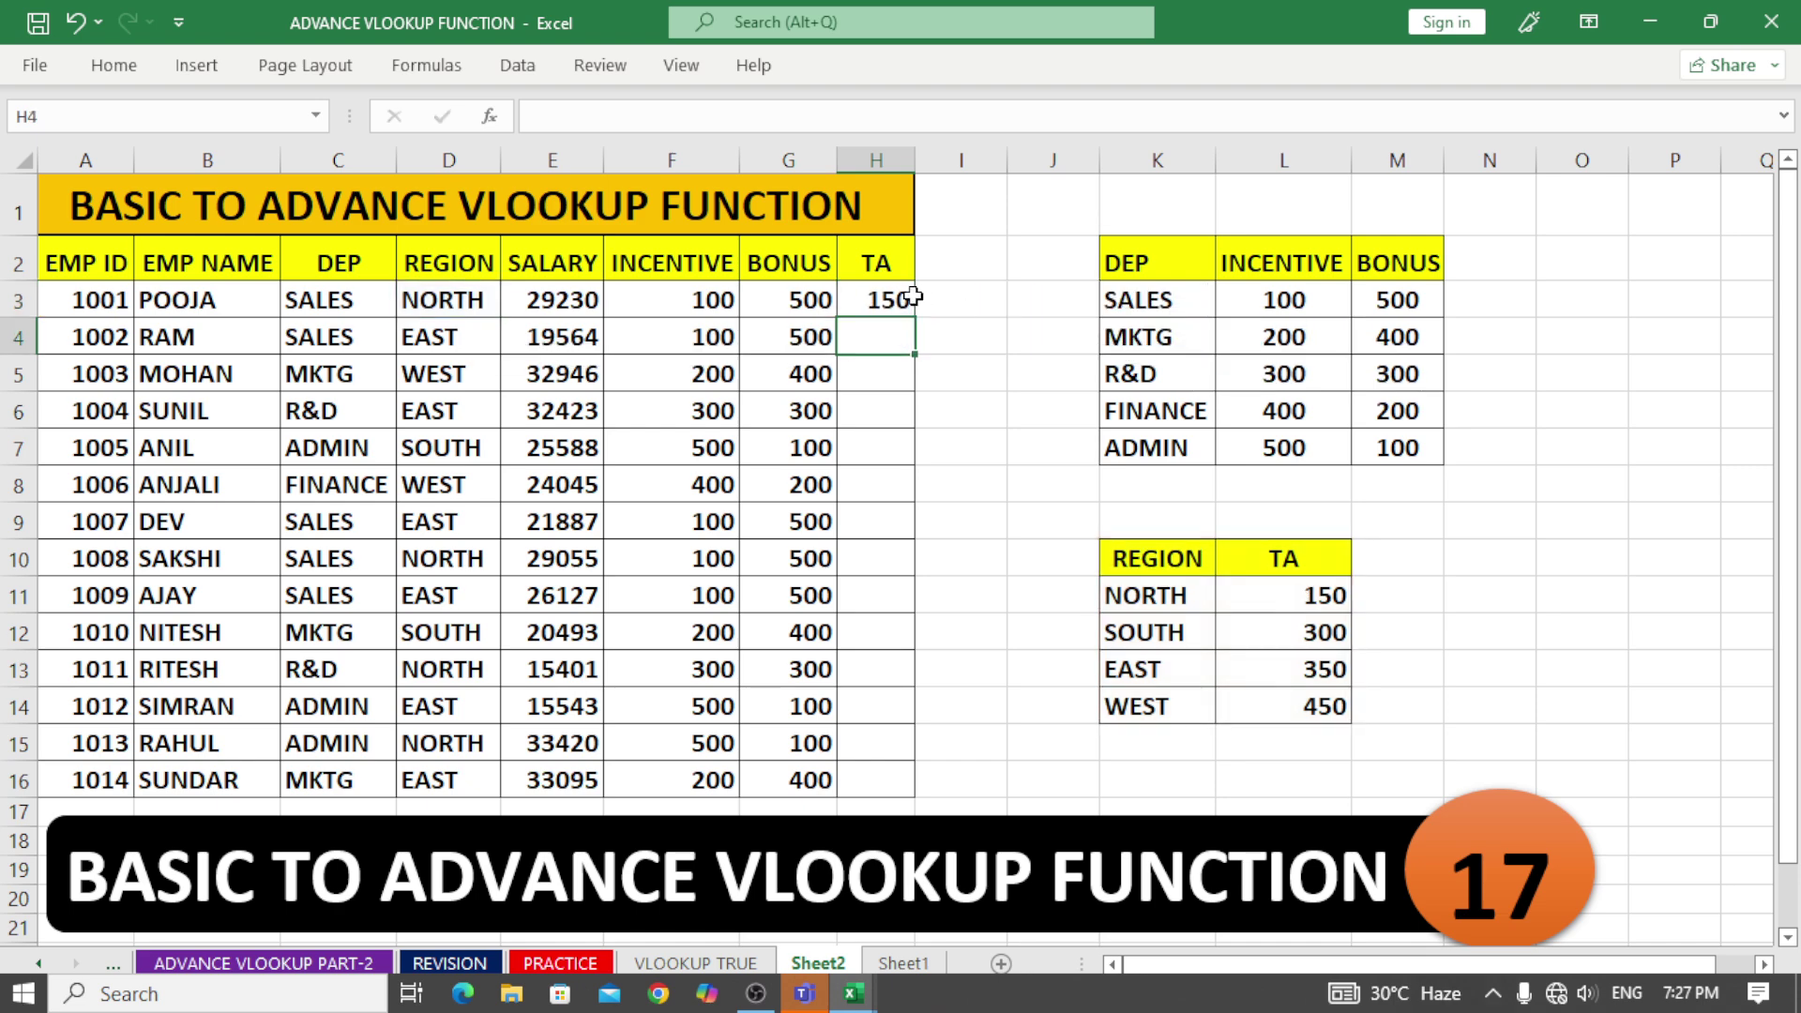
Step: Fill the TA formula from H3 down to H16
left_click(906, 298)
double_click(918, 319)
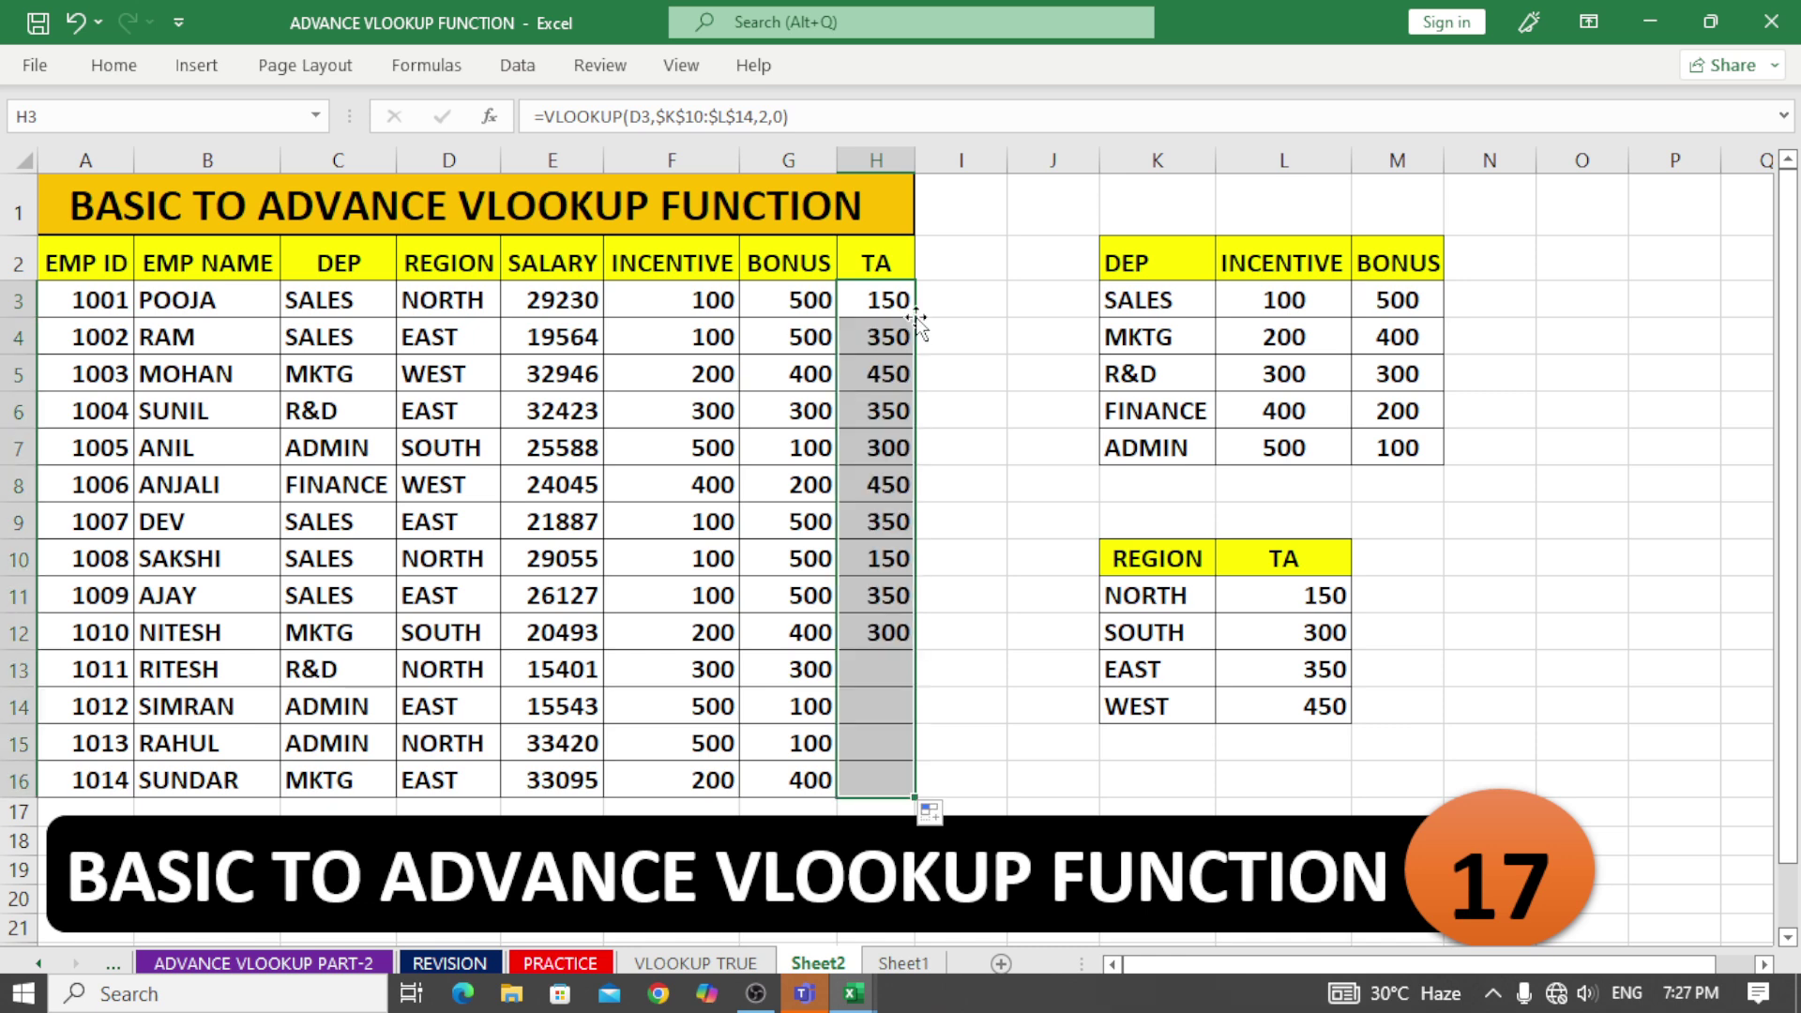
left_click(959, 356)
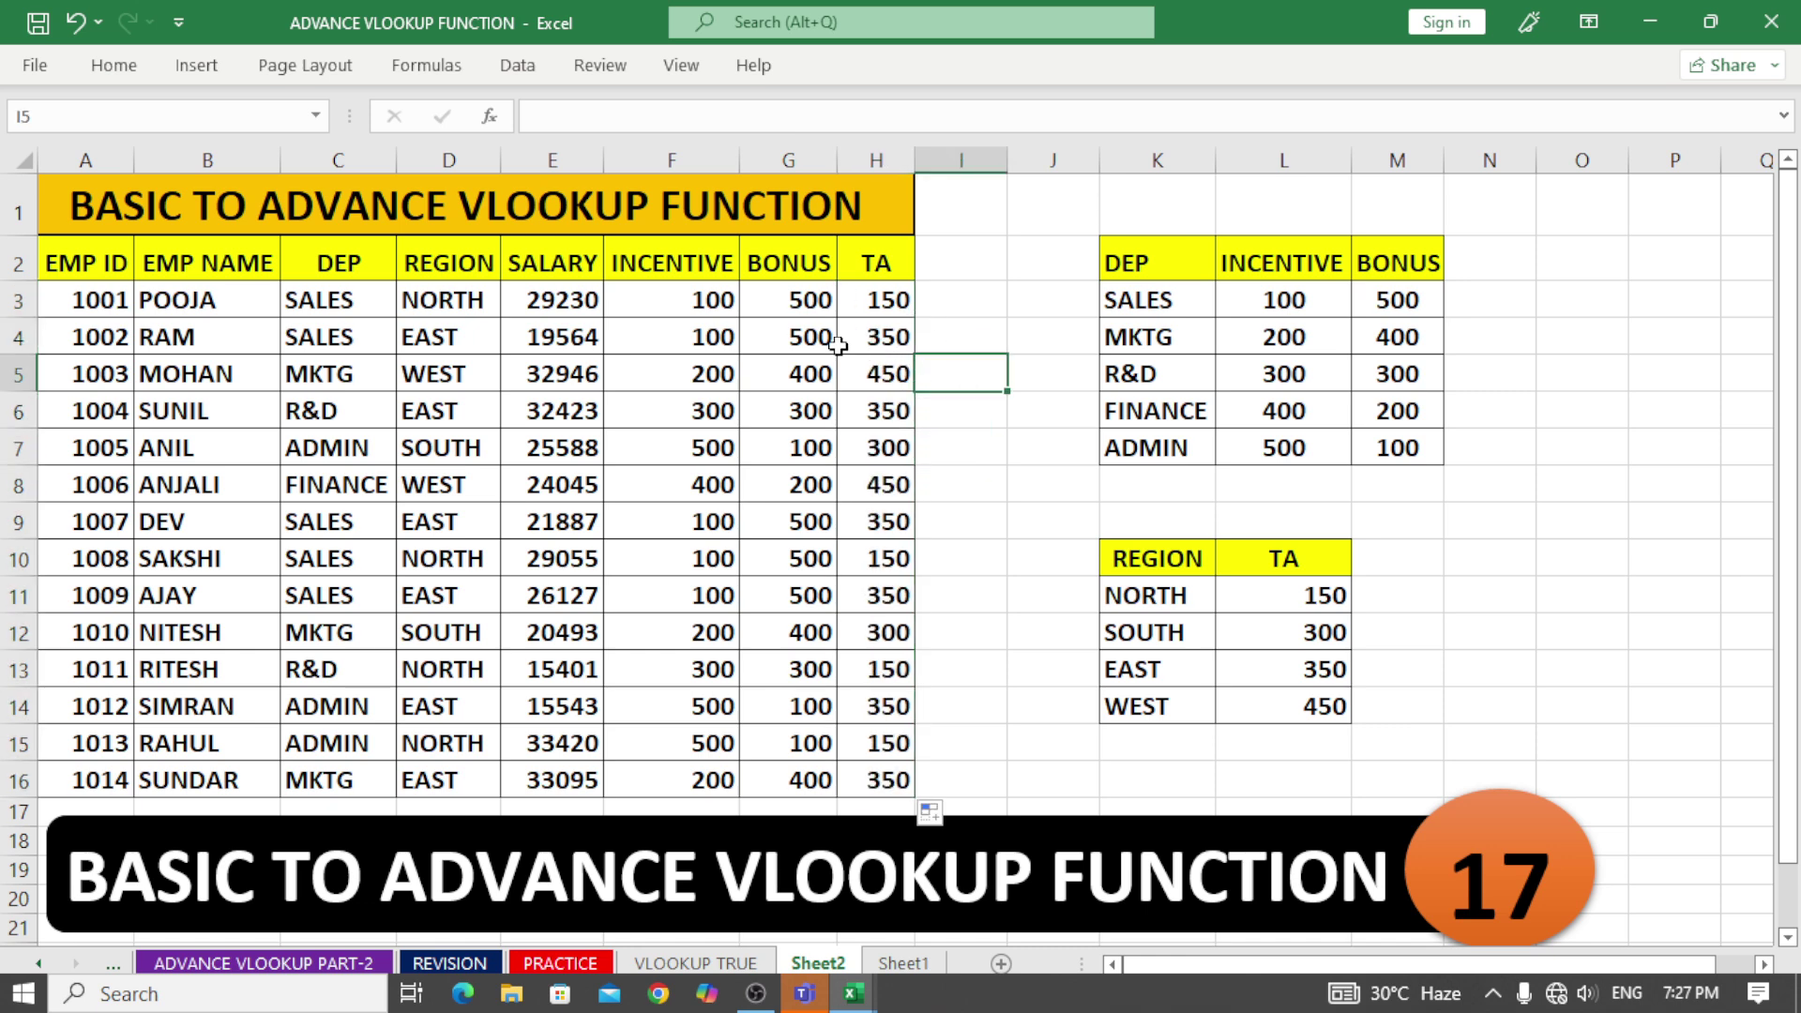
left_click(756, 377)
left_click(851, 483)
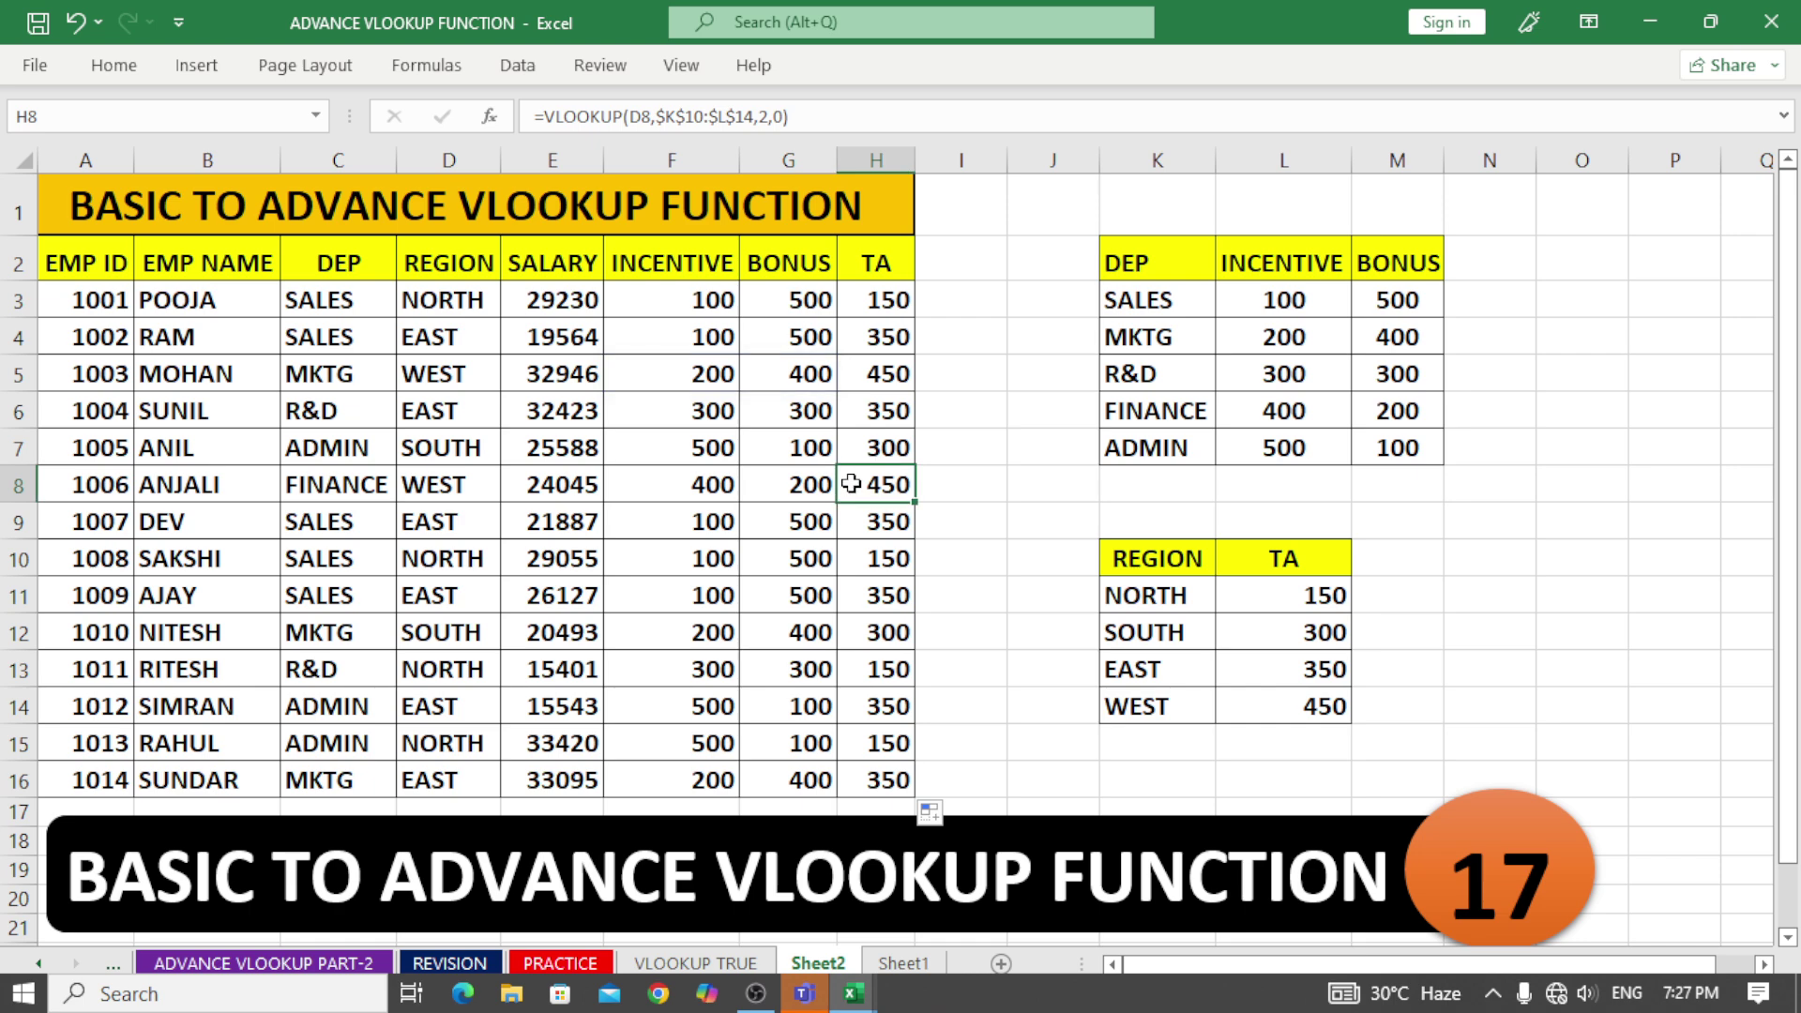
left_click_drag(62, 223, 267, 585)
left_click(553, 524)
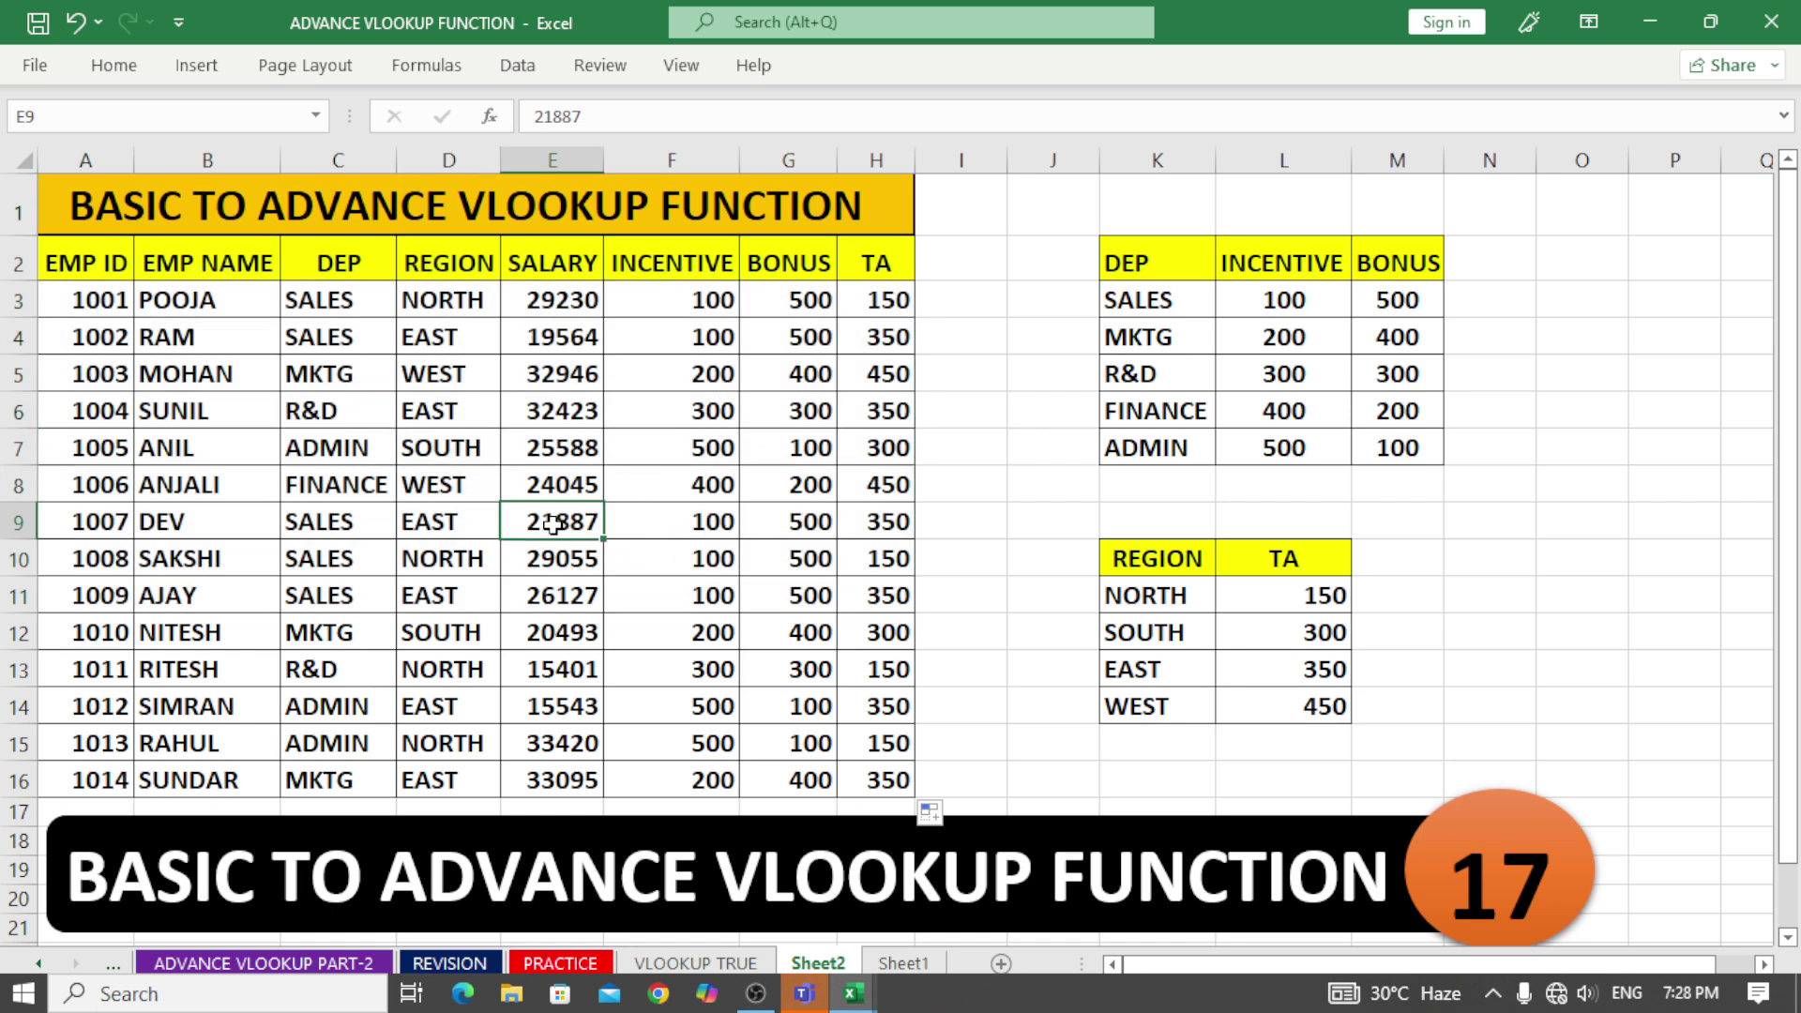
left_click(928, 531)
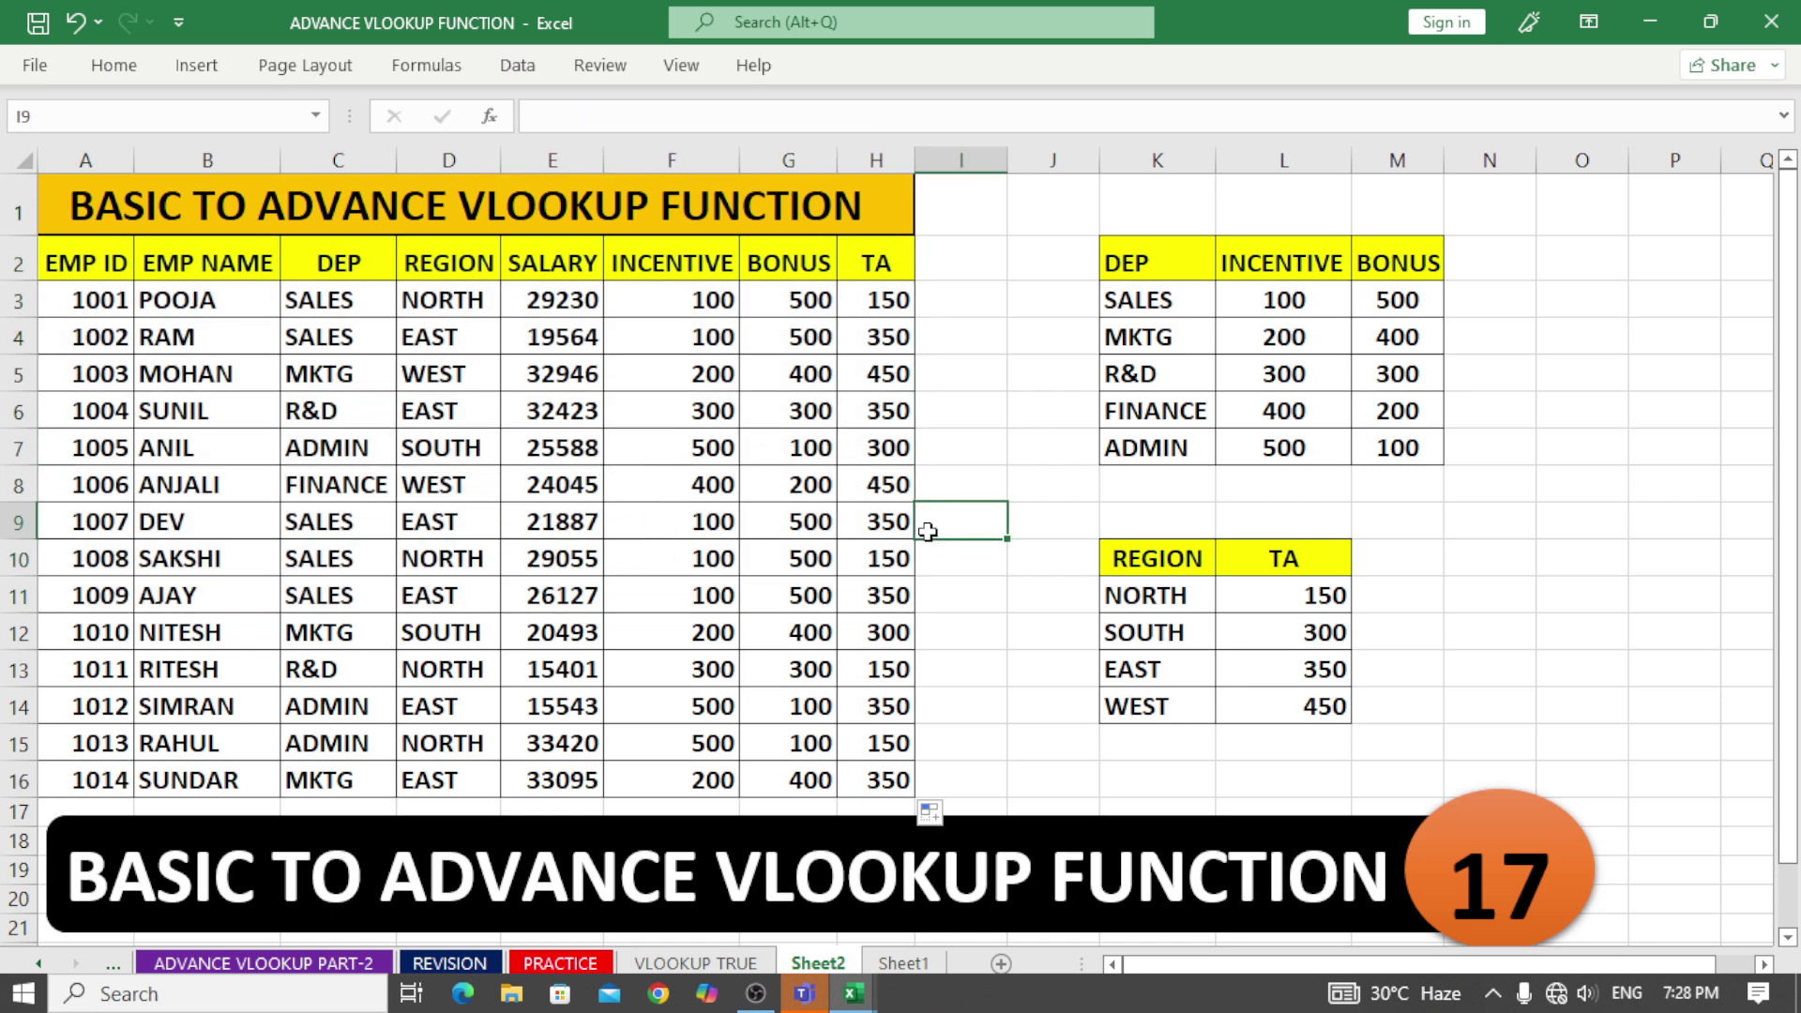
left_click(989, 448)
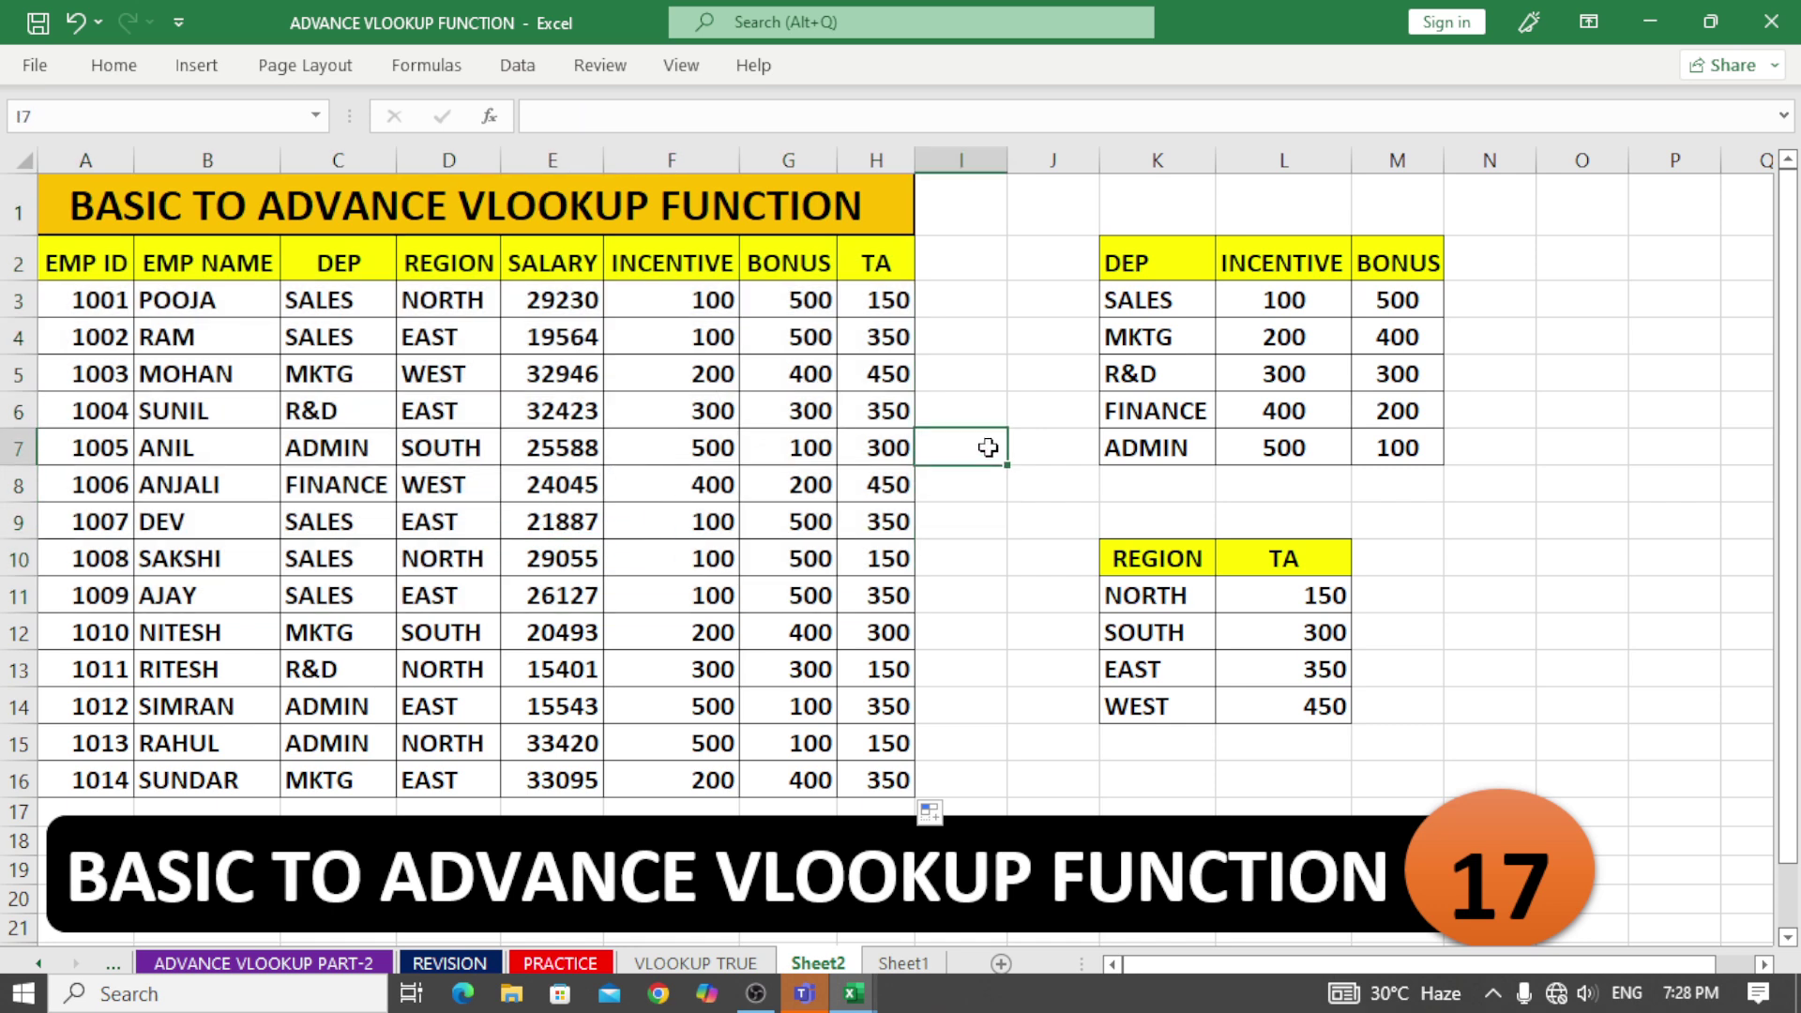